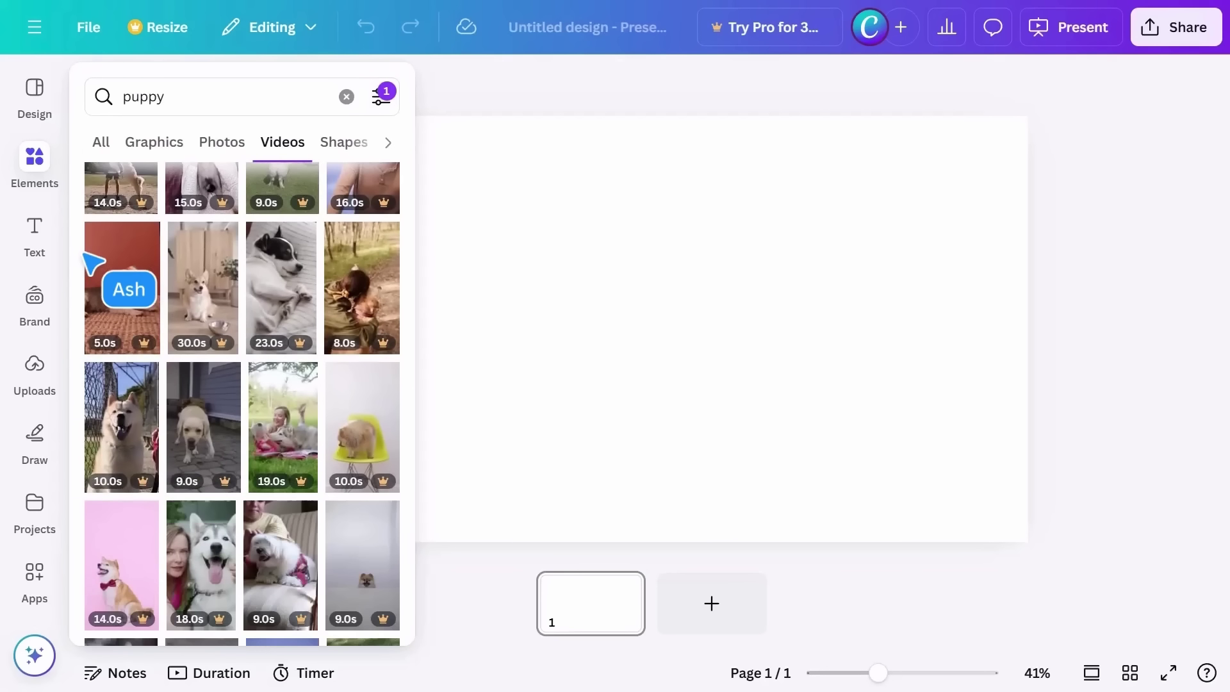
- Show graphics instead of videos for the puppy search and scroll through the results
click(154, 144)
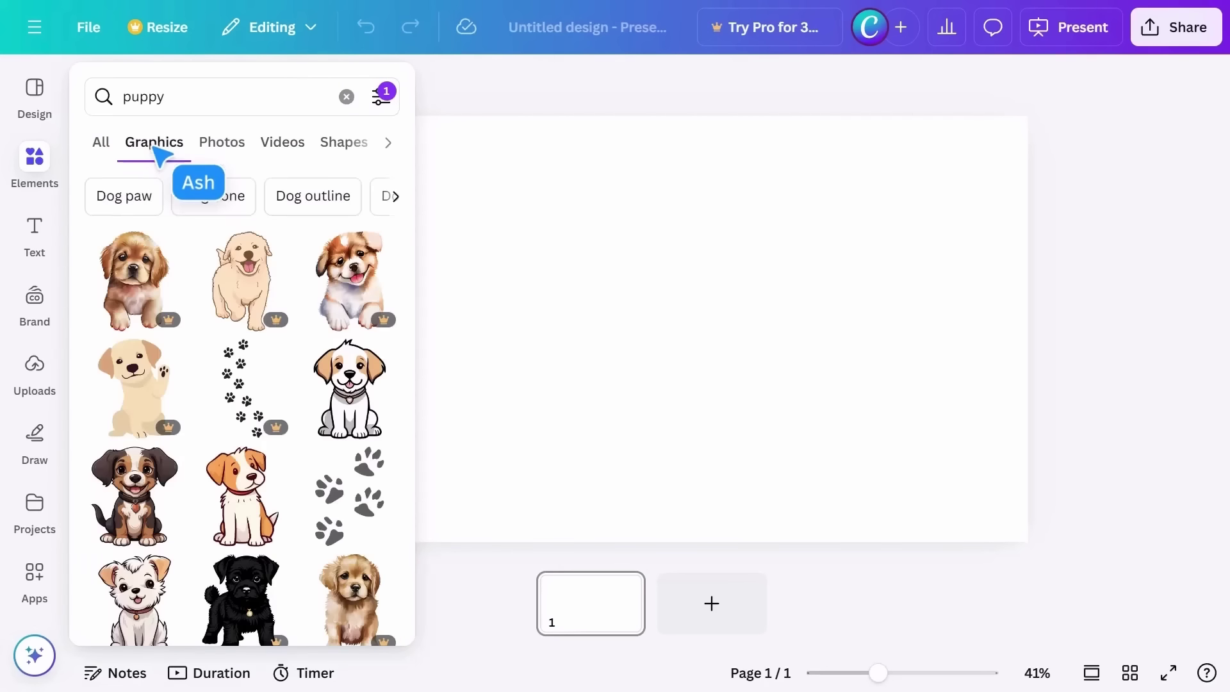
scroll(206, 324, down, 3)
scroll(206, 329, down, 5)
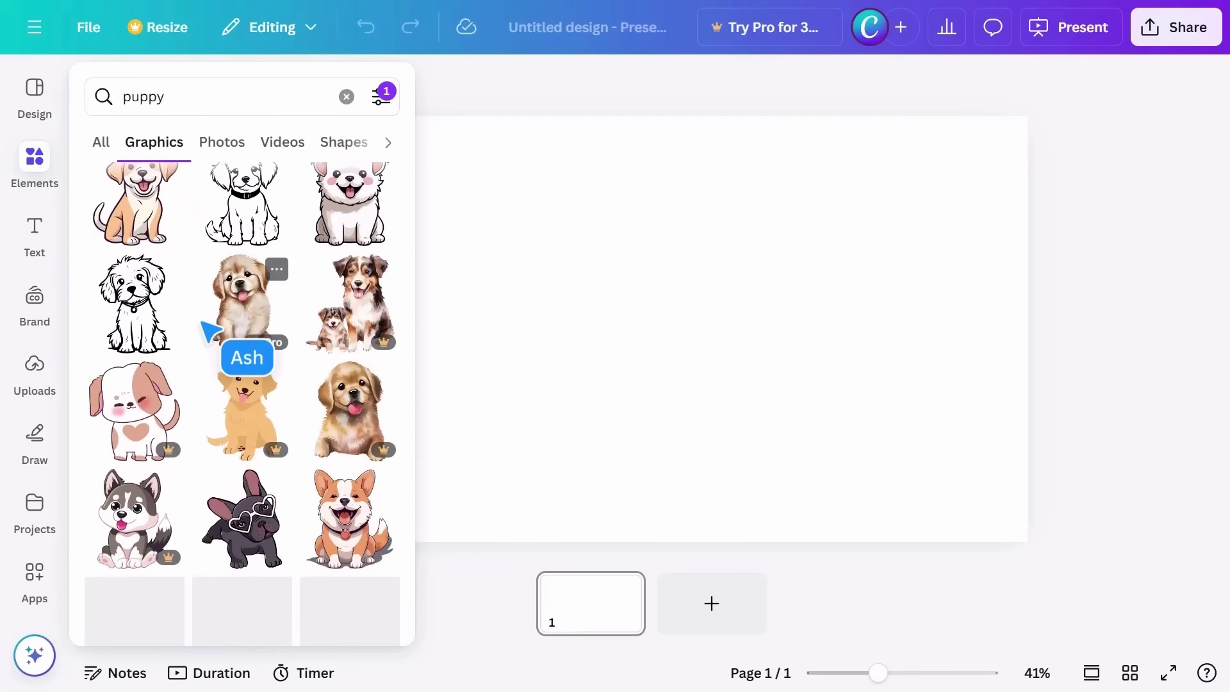
scroll(207, 329, down, 3)
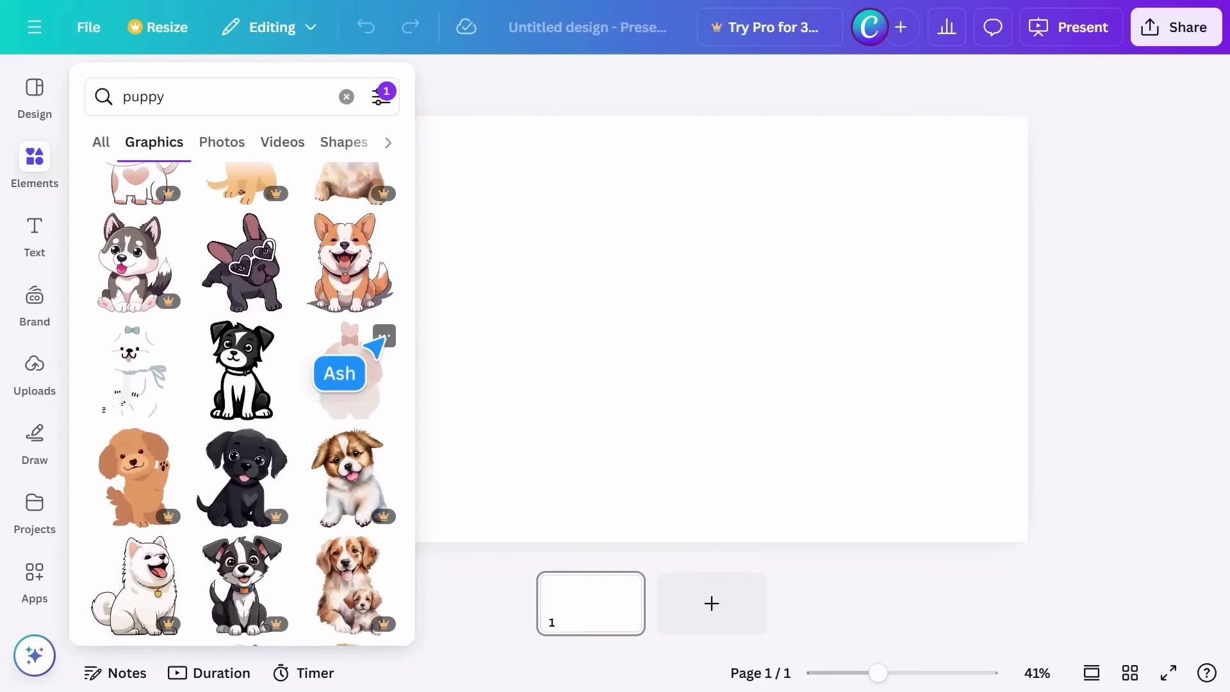
- Check the Shih Tzu sticker's details and similar stickers, then open the puppy illustration creator's page
click(384, 336)
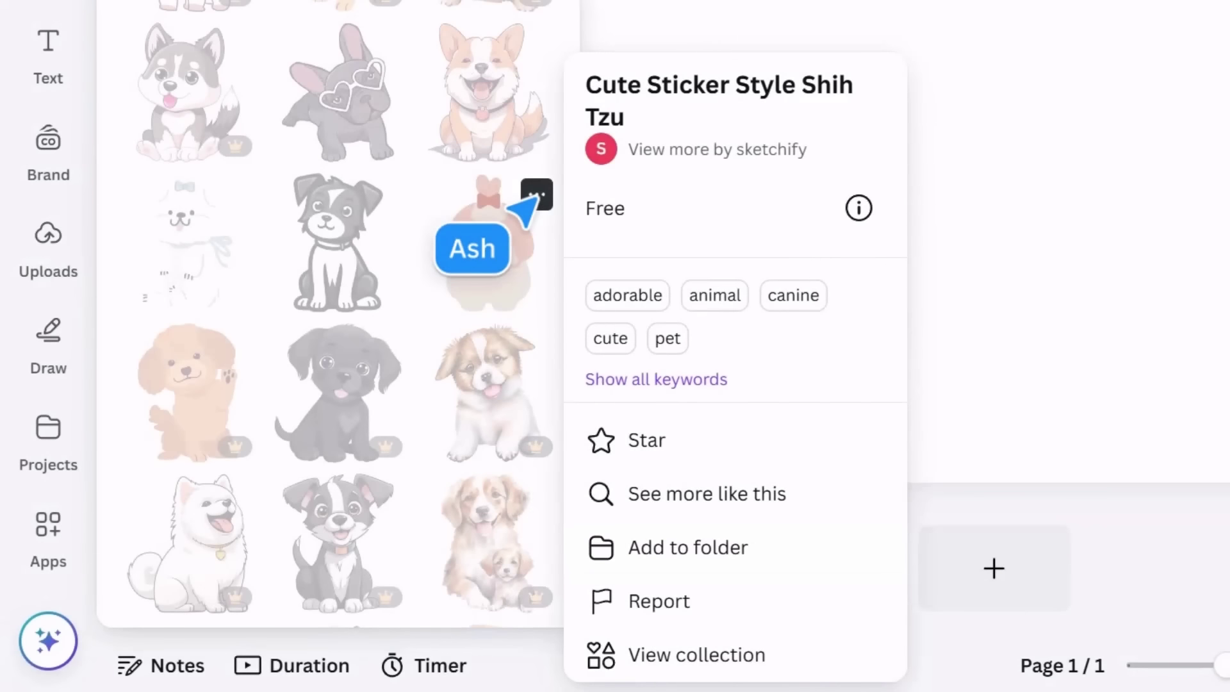
click(648, 498)
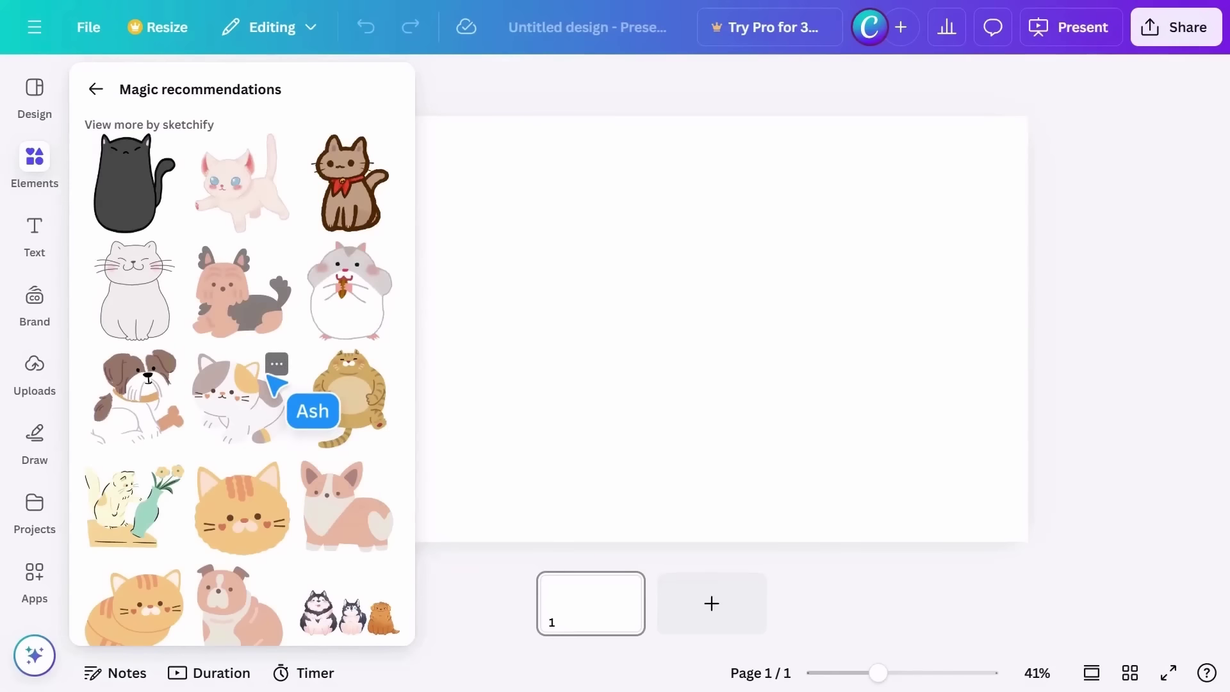
scroll(272, 379, down, 10)
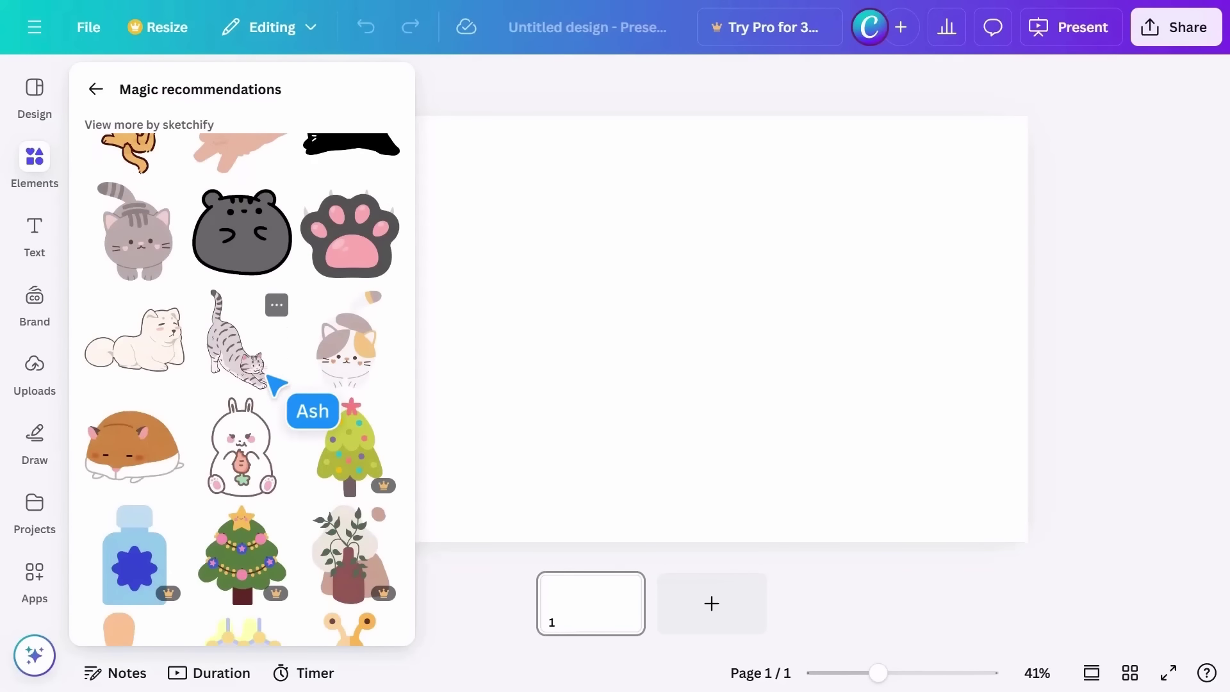
click(176, 306)
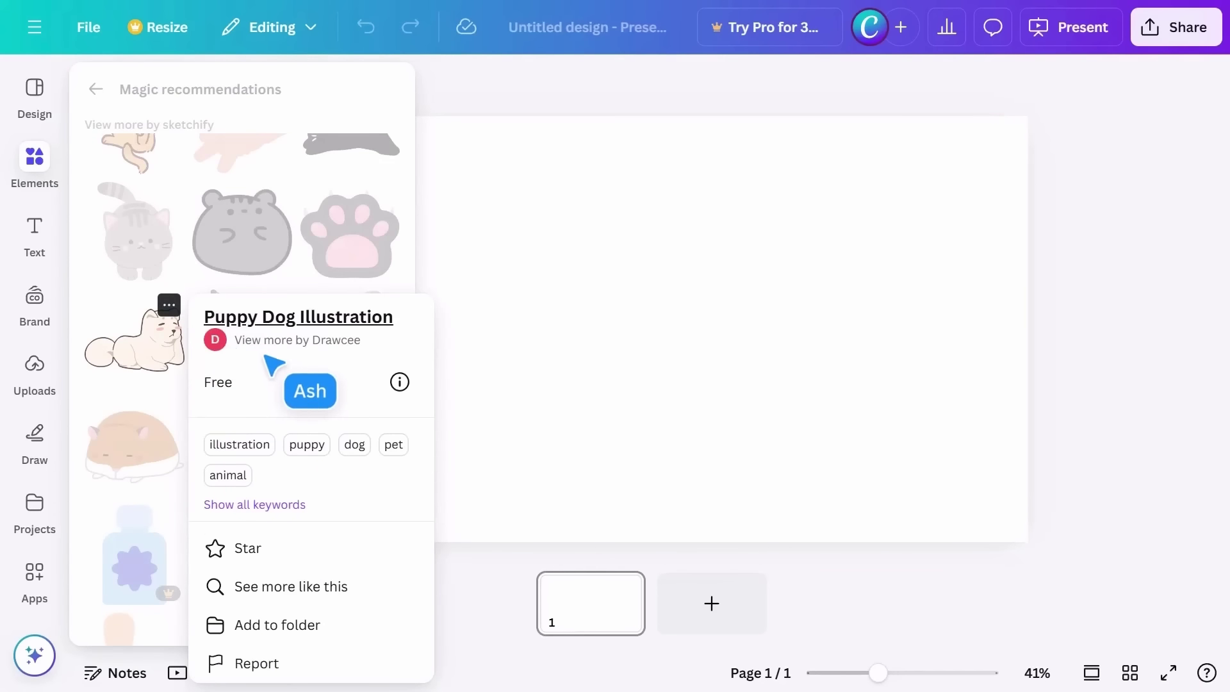
click(305, 341)
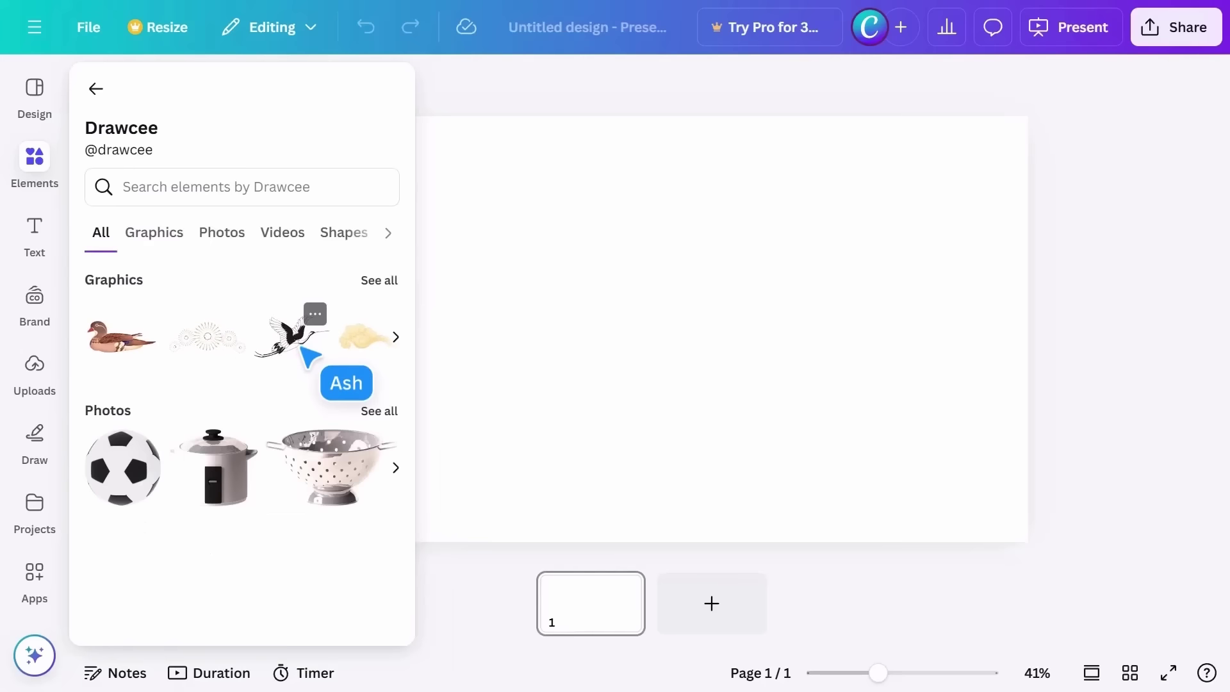
- Open the pink Shih Tzu sticker's collection, drag a dog from it, and reopen the Elements library
click(96, 89)
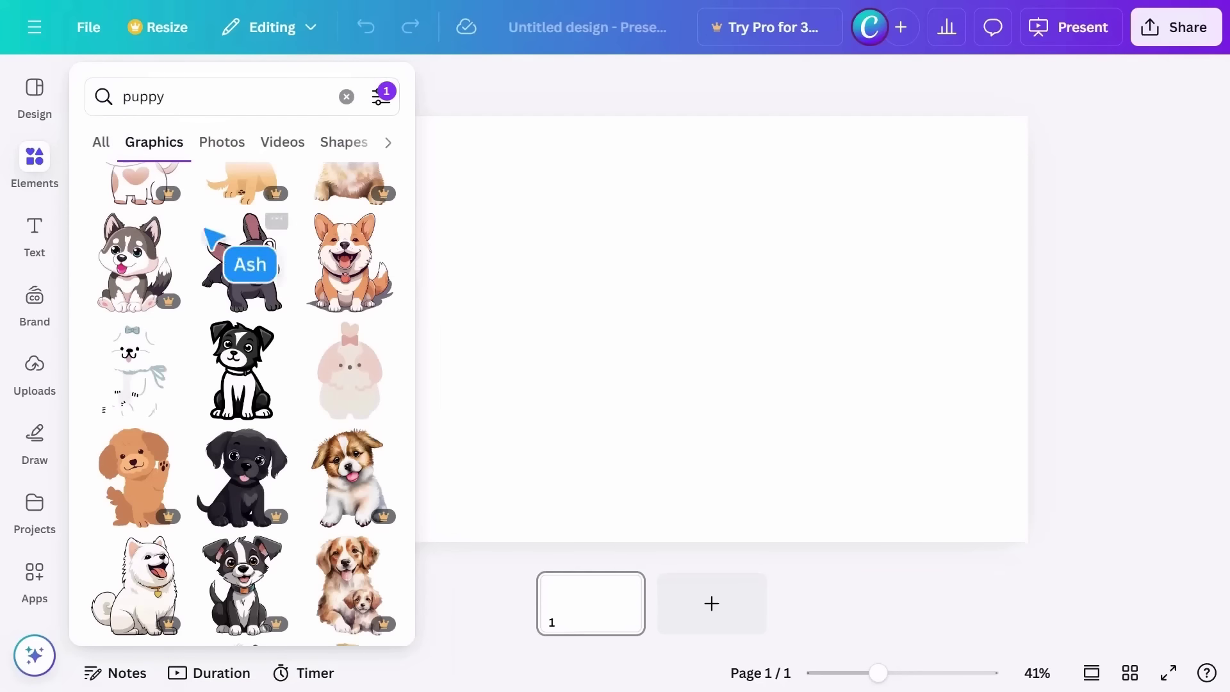
click(385, 335)
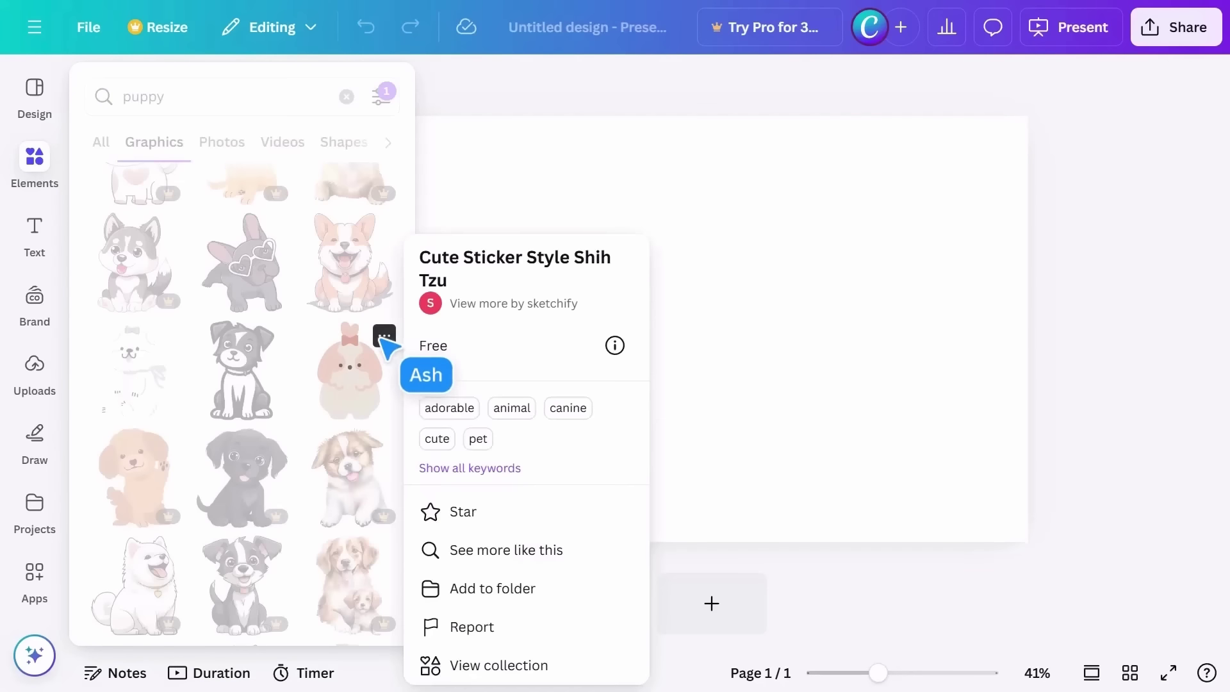
click(492, 664)
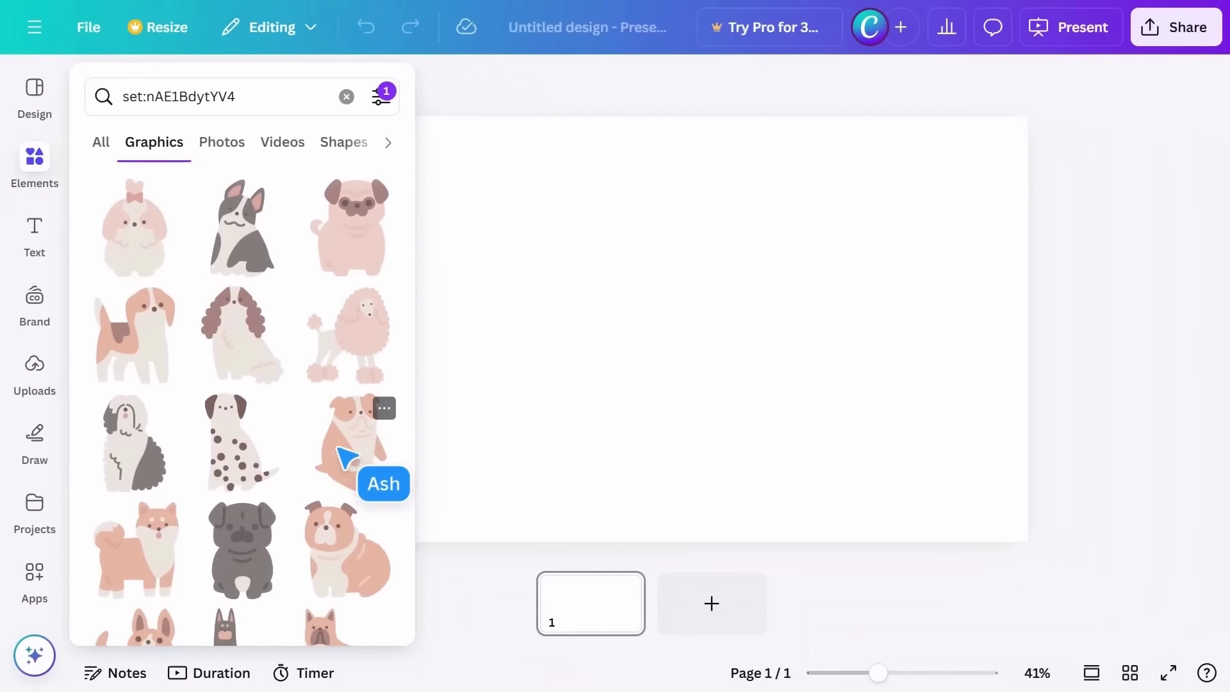
scroll(334, 412, down, 3)
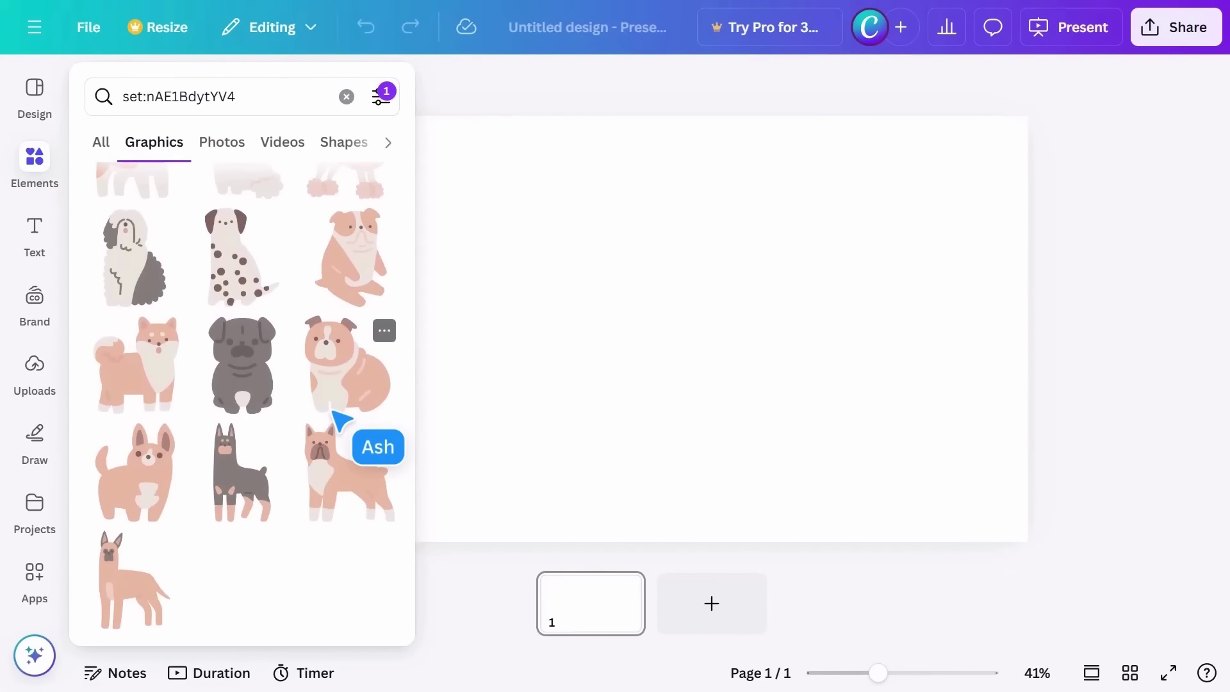
drag(338, 413, 707, 343)
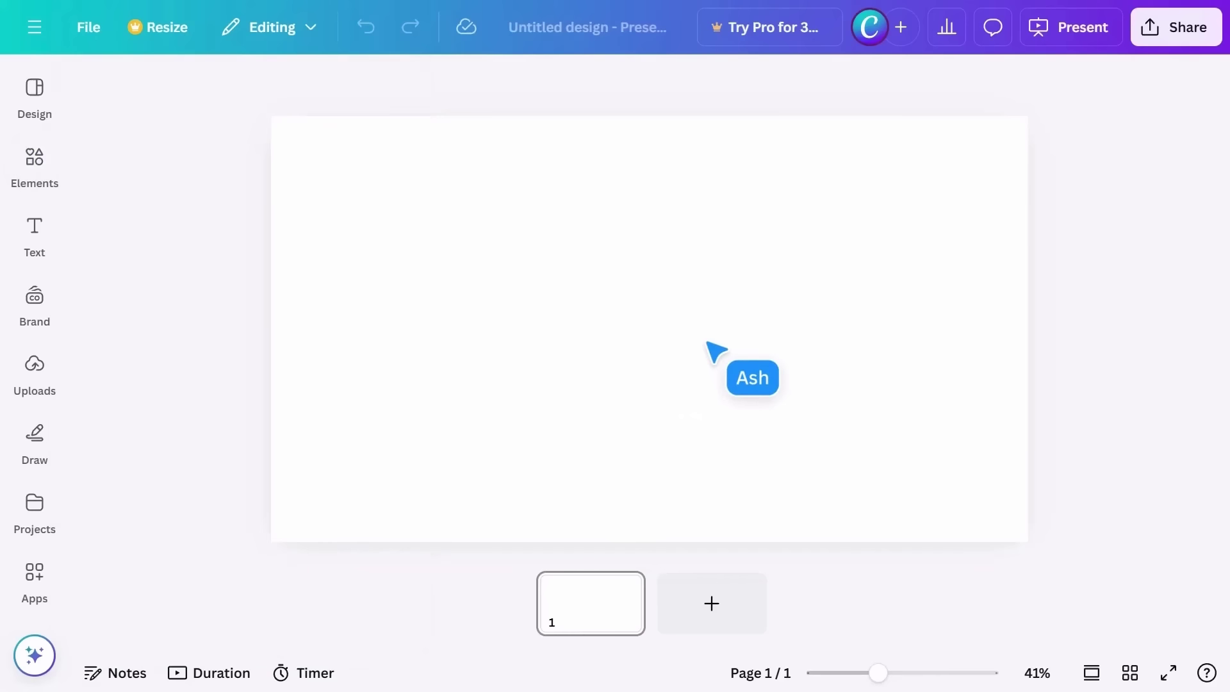
click(37, 165)
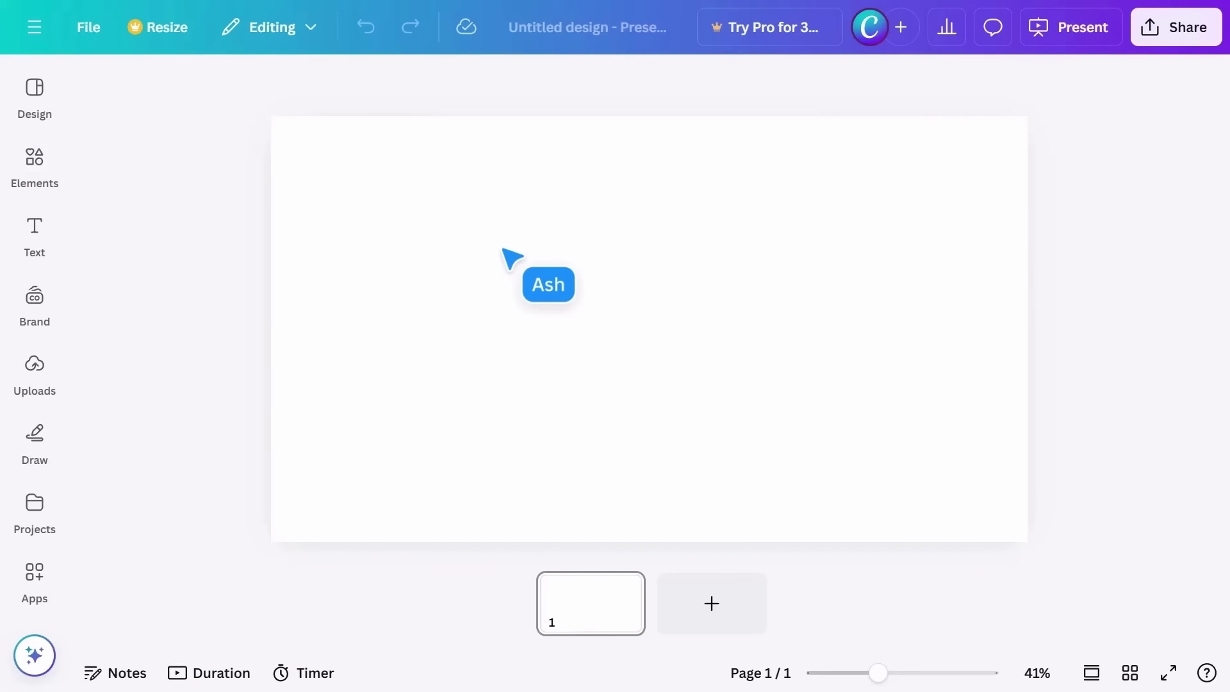
click(49, 164)
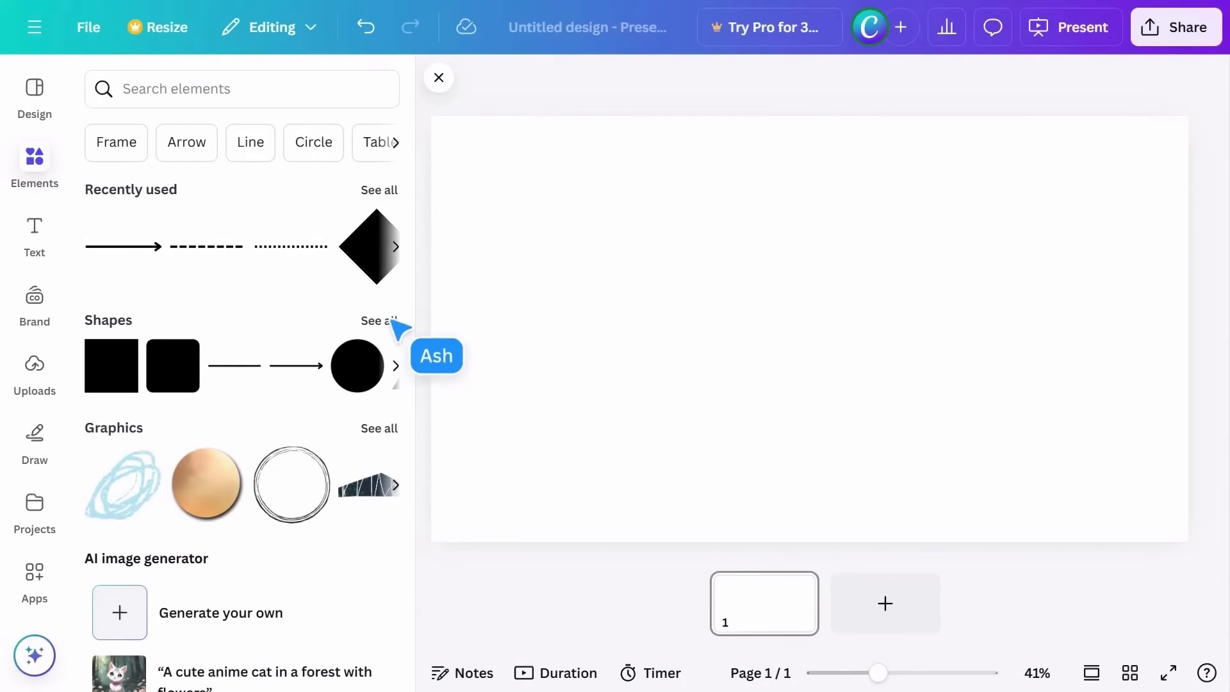
- Add a straight line to the slide and colour it turquoise
click(385, 322)
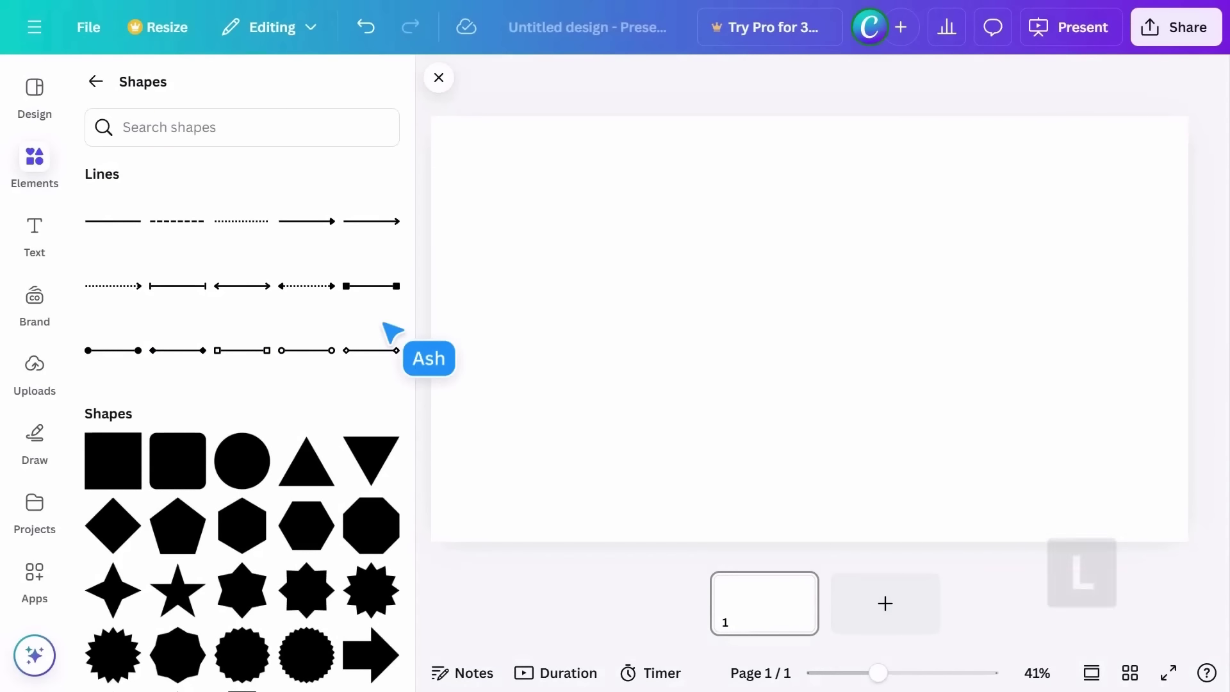
key(l)
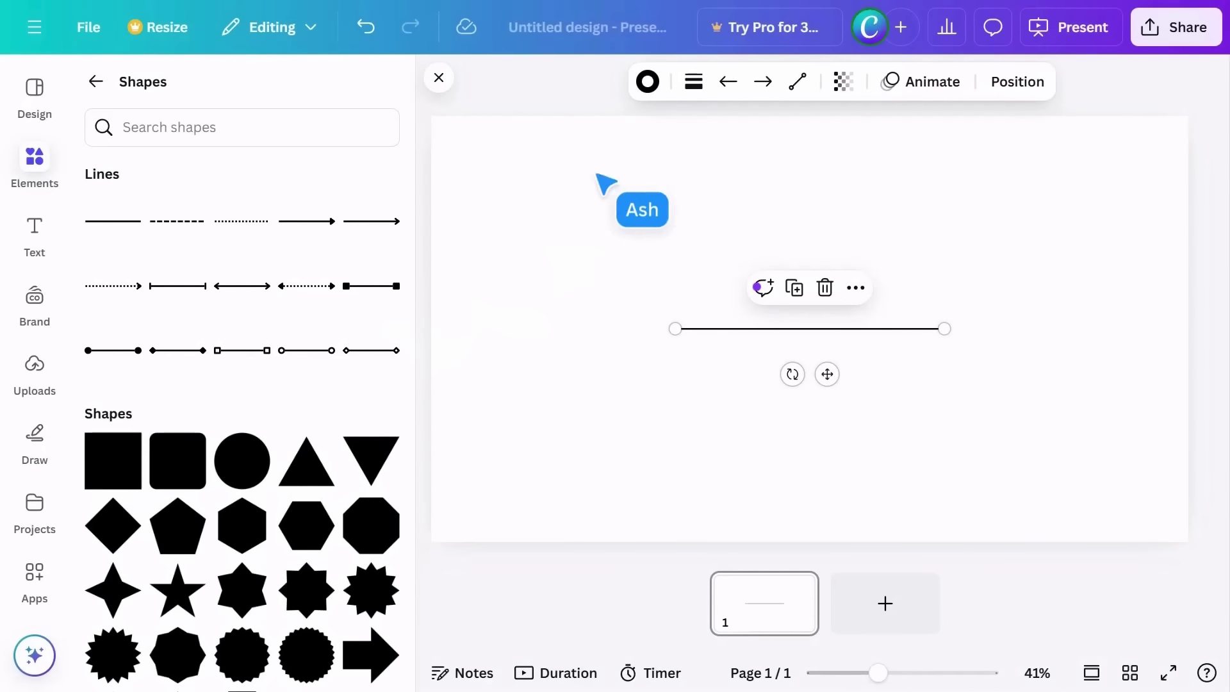
click(647, 82)
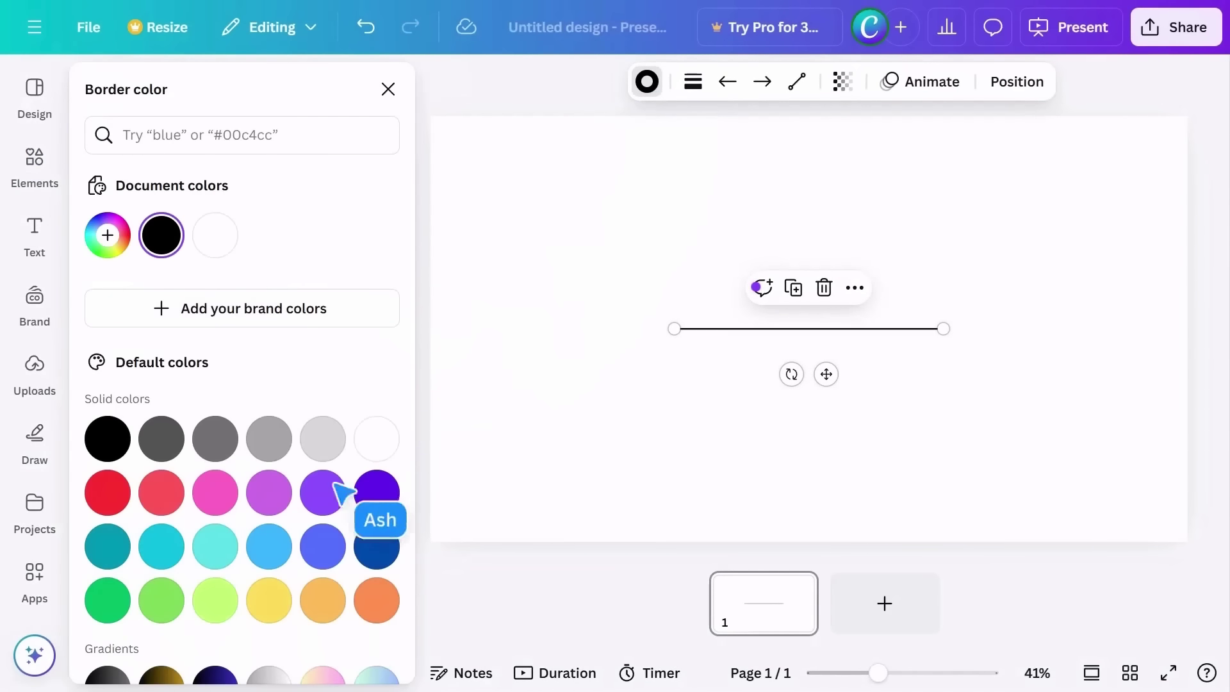
click(227, 546)
- Make the line a dashed, curved arrow, lengthen it and move it down-left
click(692, 84)
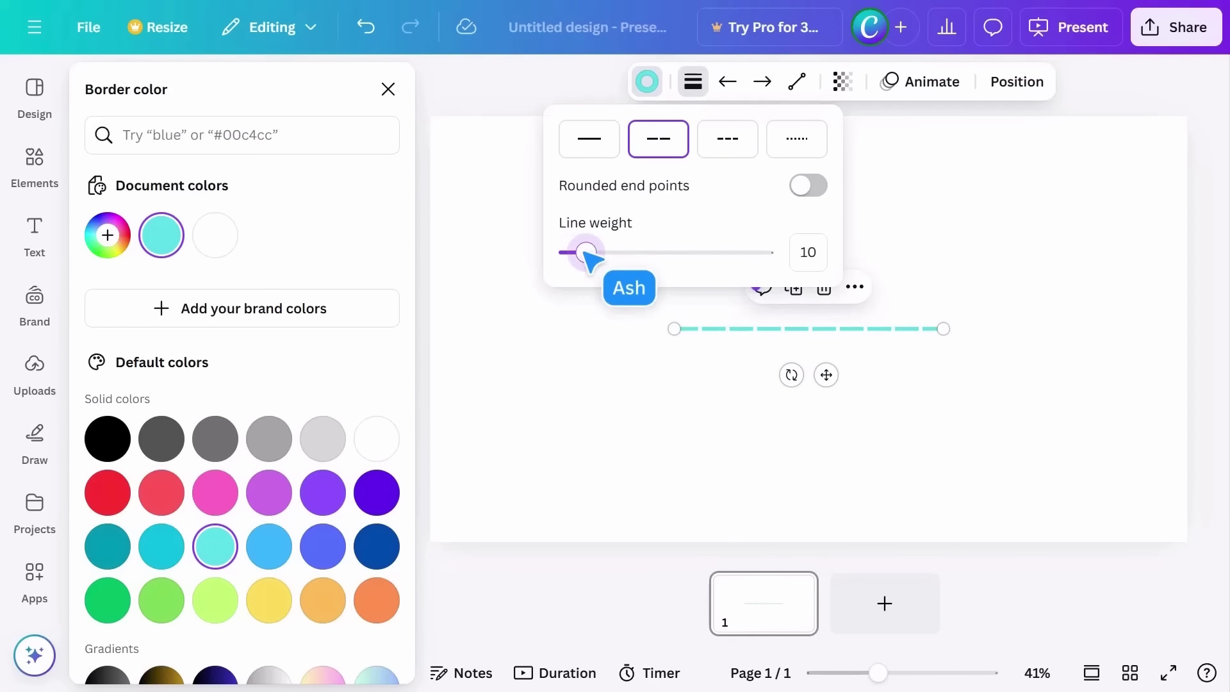
click(762, 83)
click(716, 131)
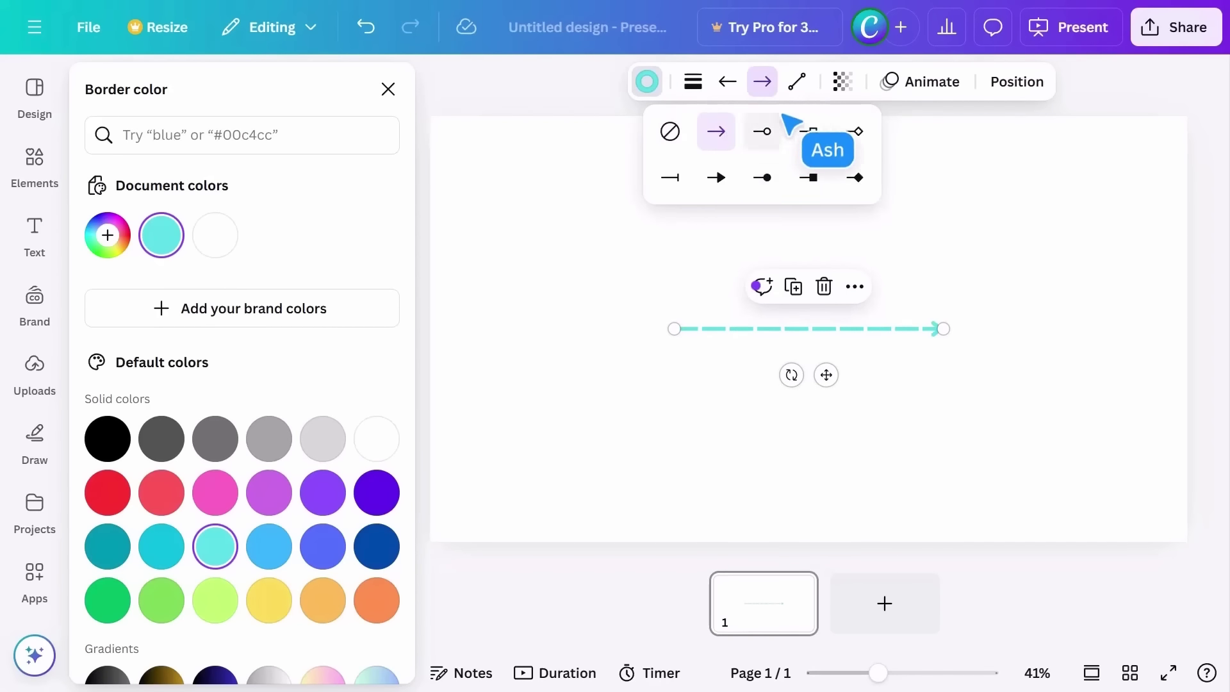
click(797, 82)
click(800, 210)
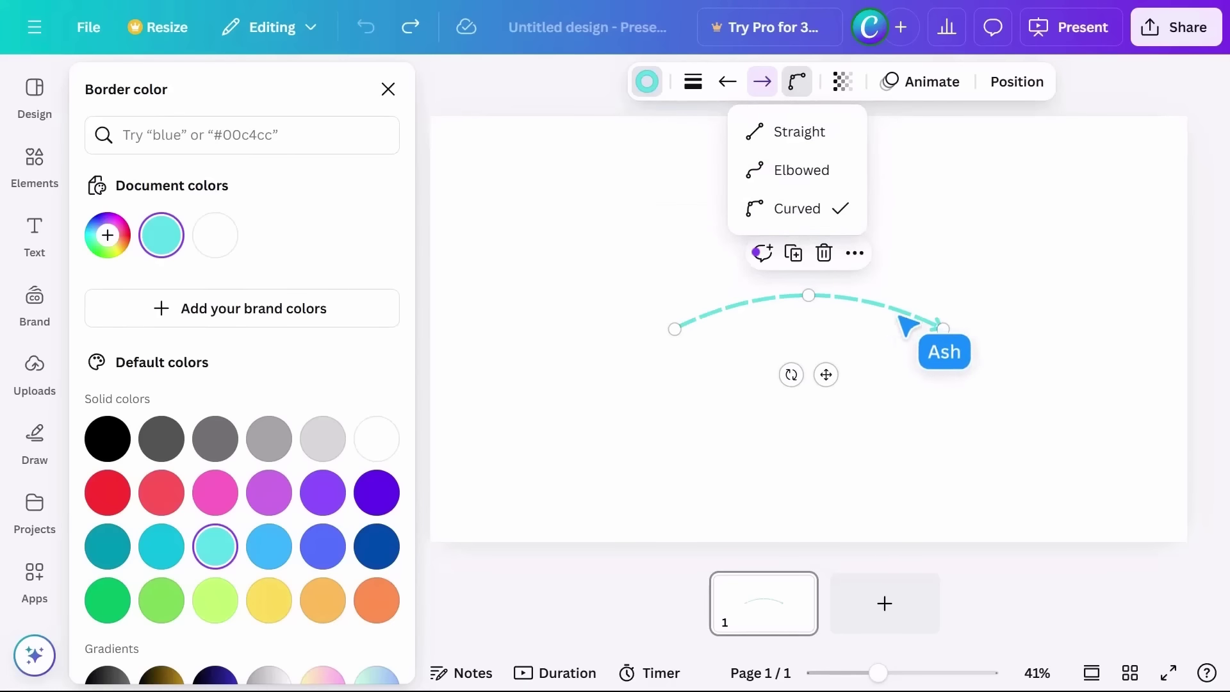
click(943, 329)
drag(943, 329, 973, 329)
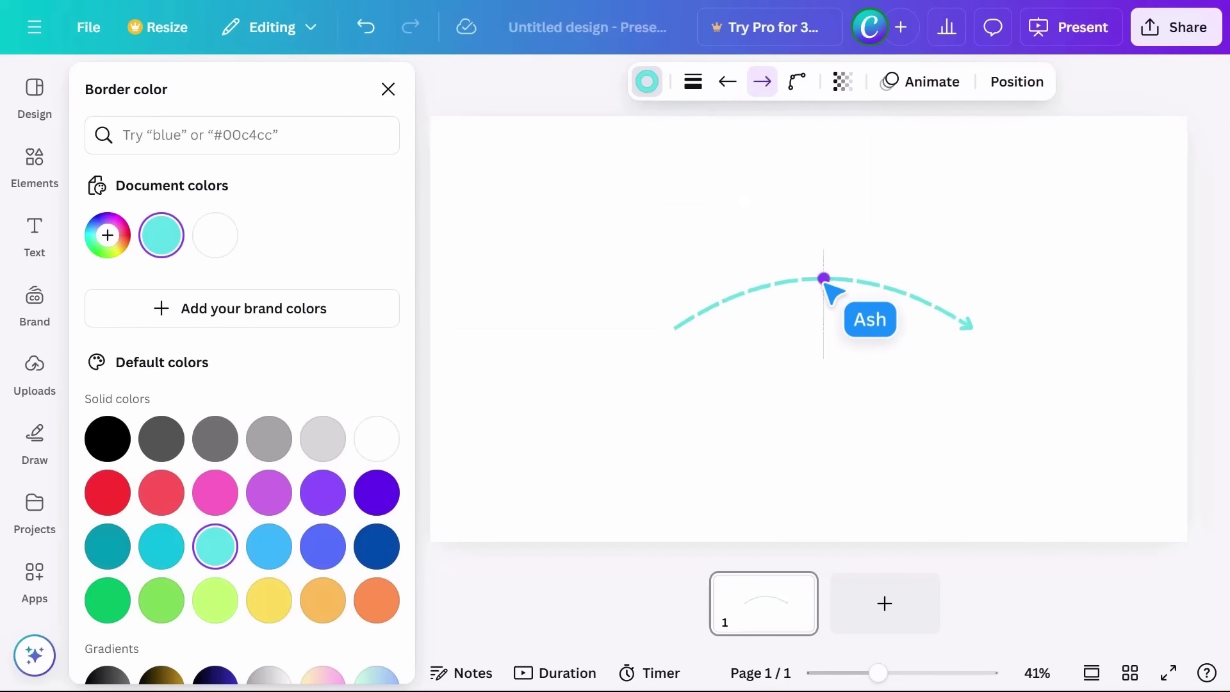
drag(846, 369, 738, 375)
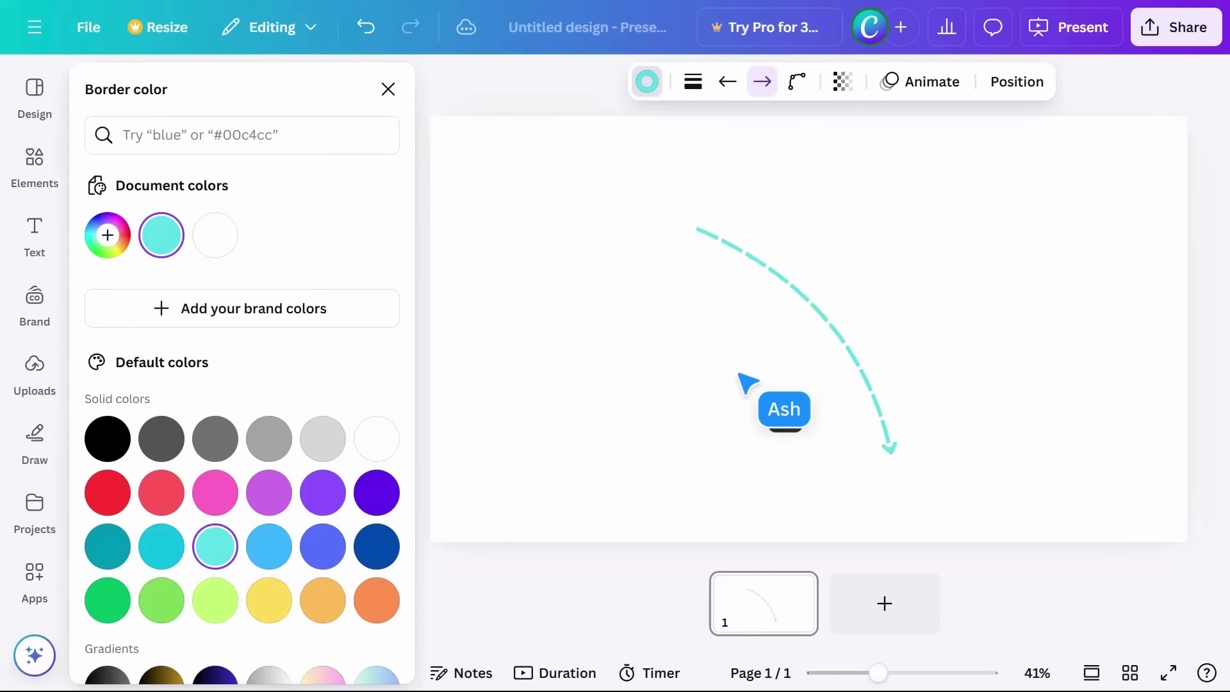
- Place a square on the slide, rotate it into a diamond and enlarge it
click(63, 164)
drag(98, 466, 538, 367)
drag(678, 380, 644, 456)
drag(659, 391, 732, 400)
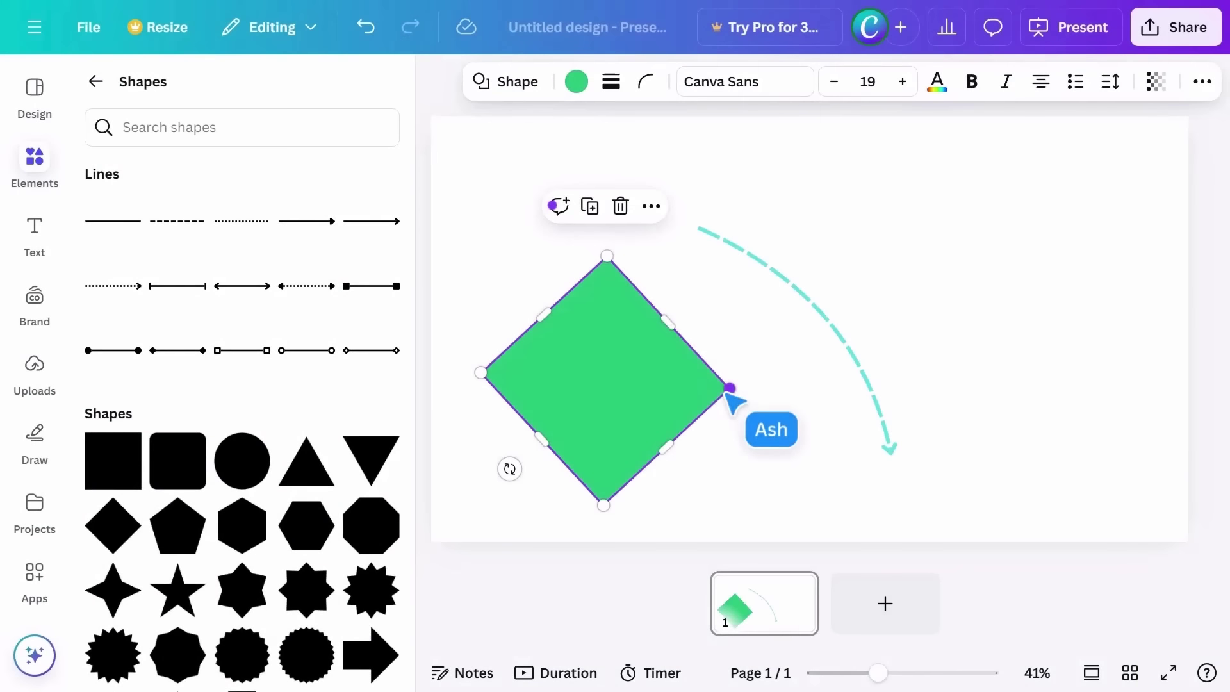
- Swap the diamond for a triangle with corner rounding 30, rotated upright
click(516, 81)
click(142, 303)
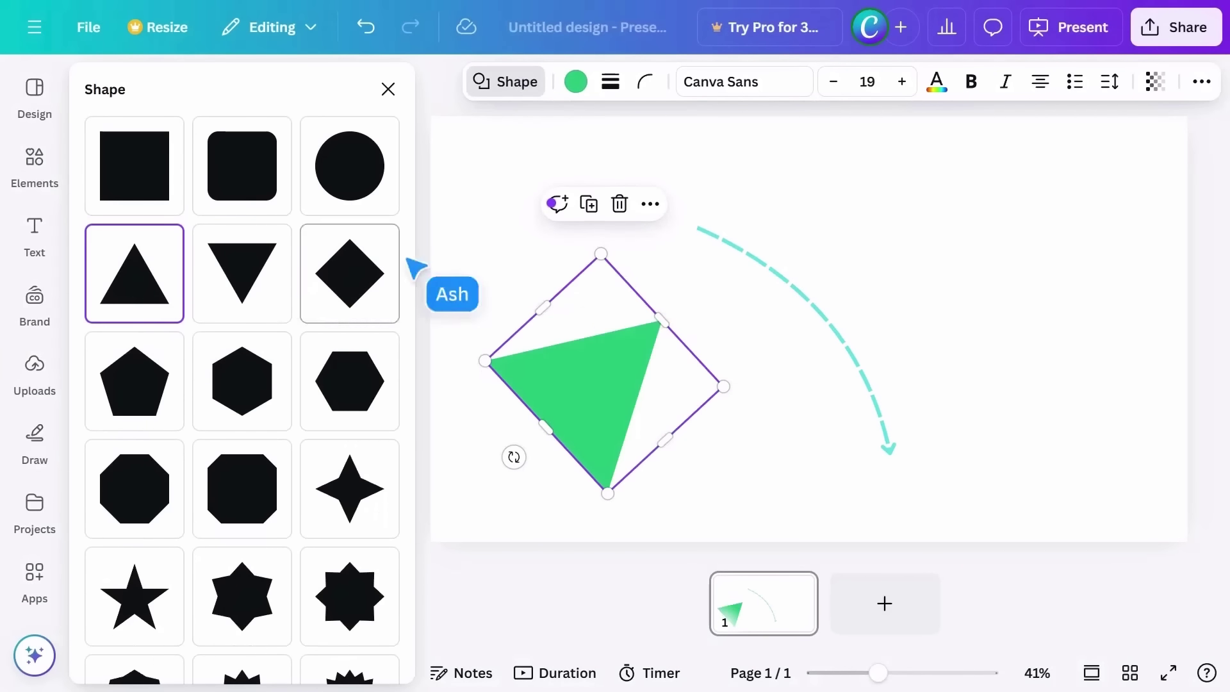
click(647, 86)
drag(547, 160, 589, 165)
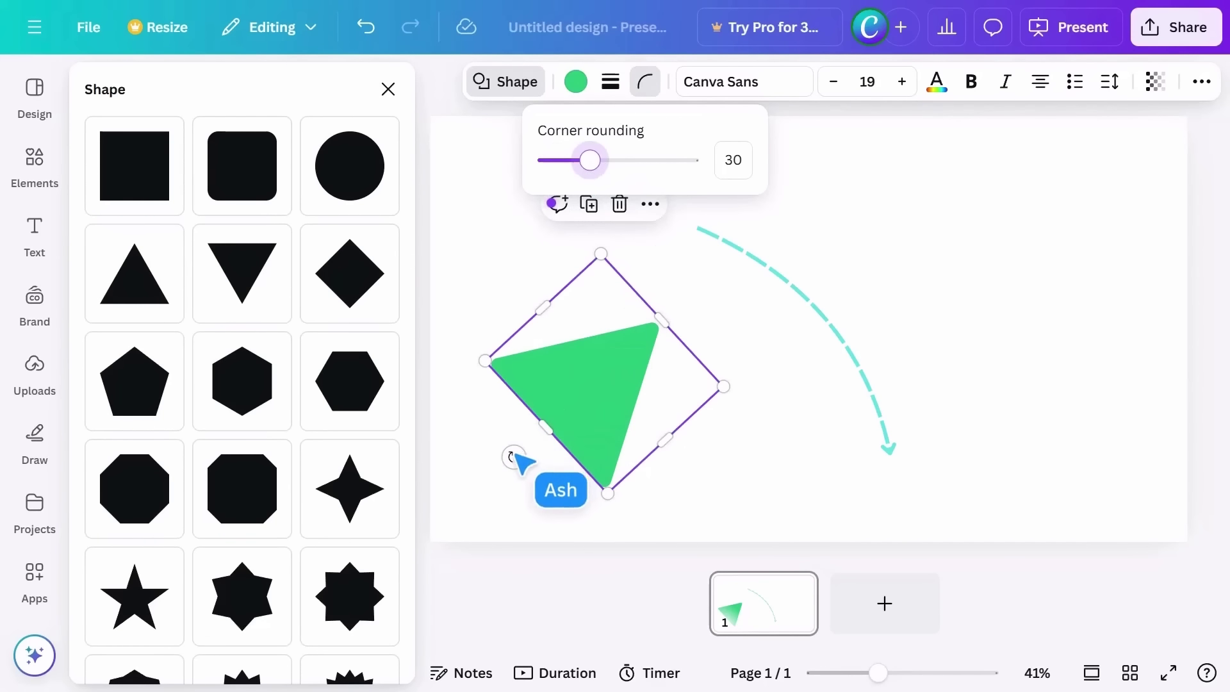
click(551, 464)
drag(550, 463, 605, 465)
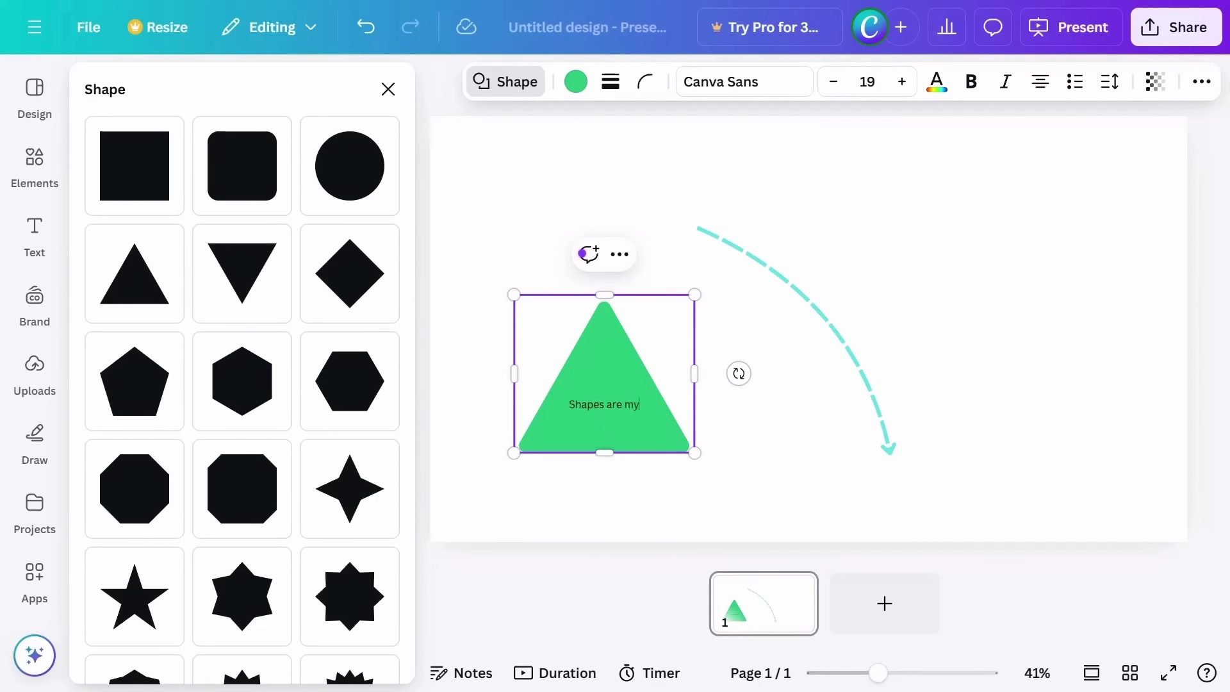
- Label the triangle 'Shapes are my love language' in dark green #19613D text
text(language)
key(ctrl+a)
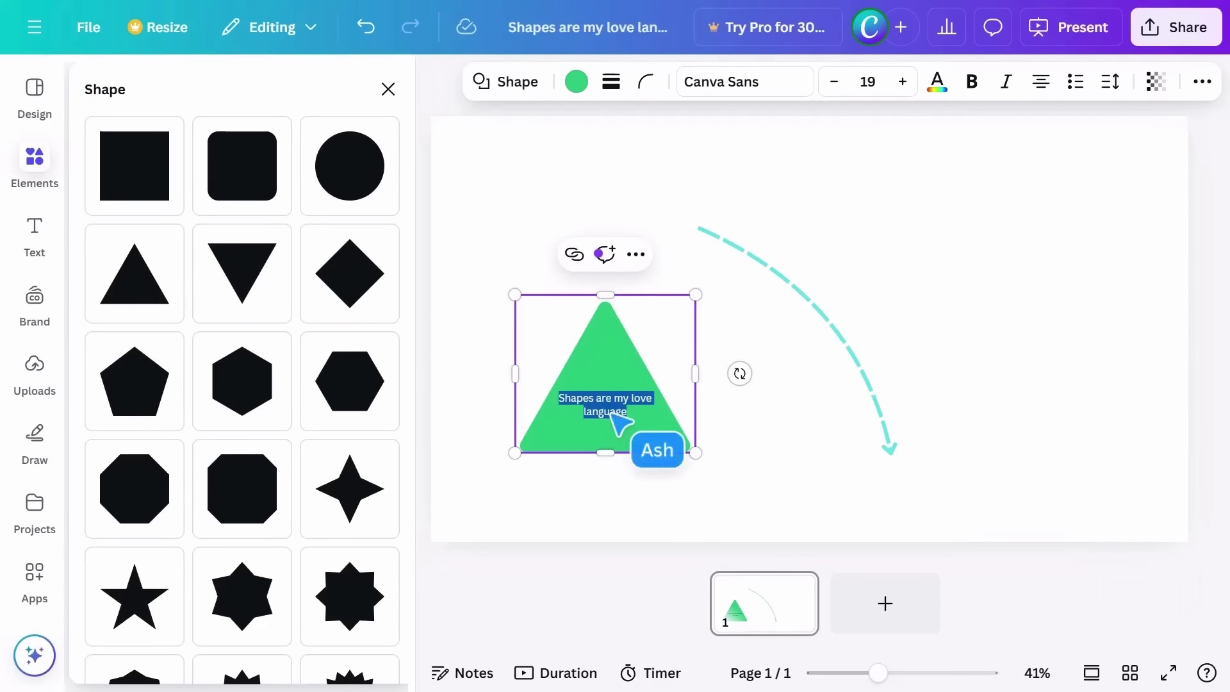
click(937, 81)
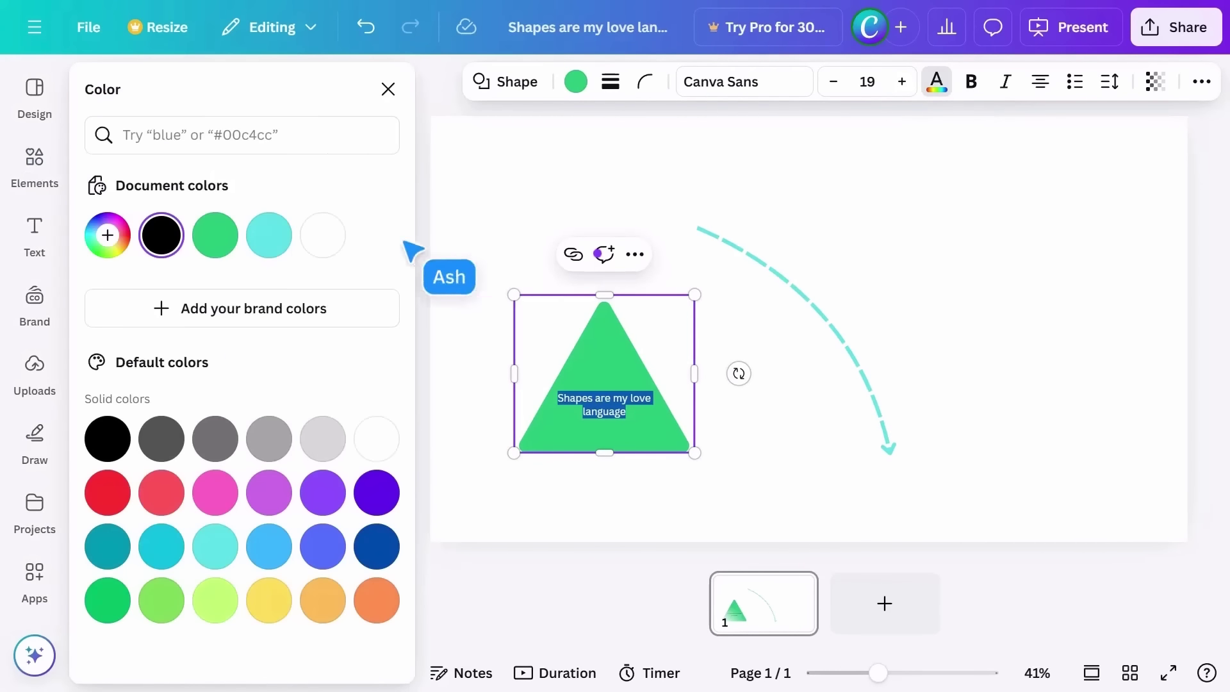
click(108, 235)
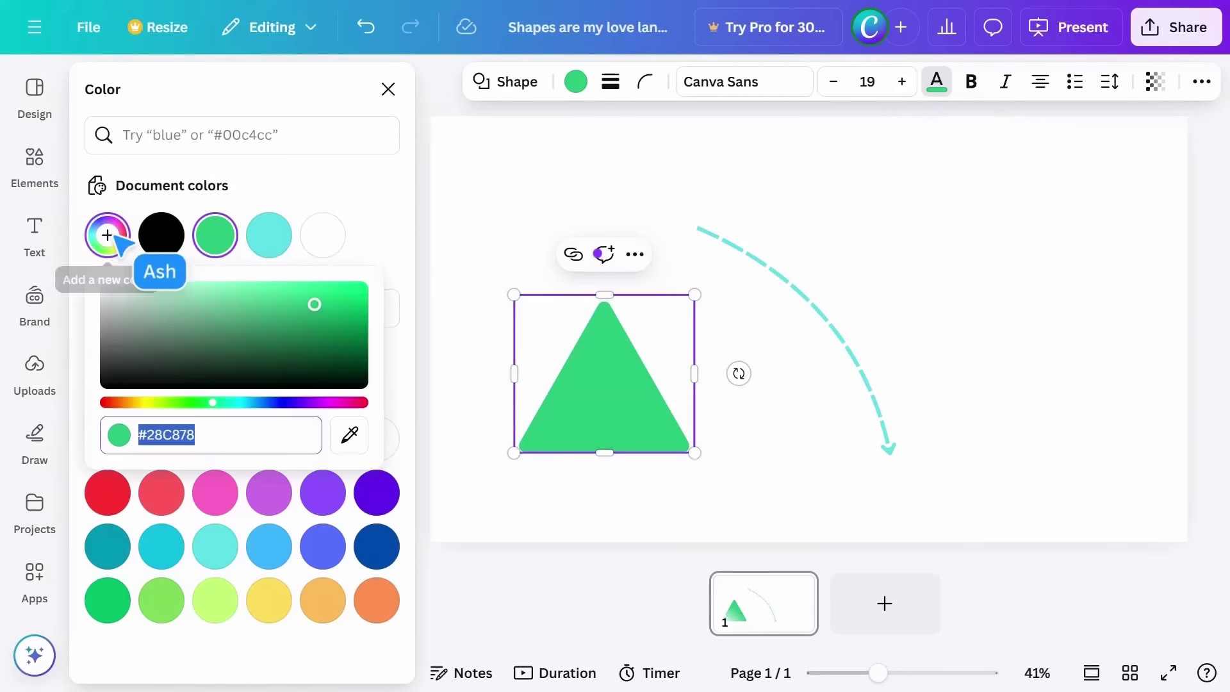
click(300, 347)
click(509, 378)
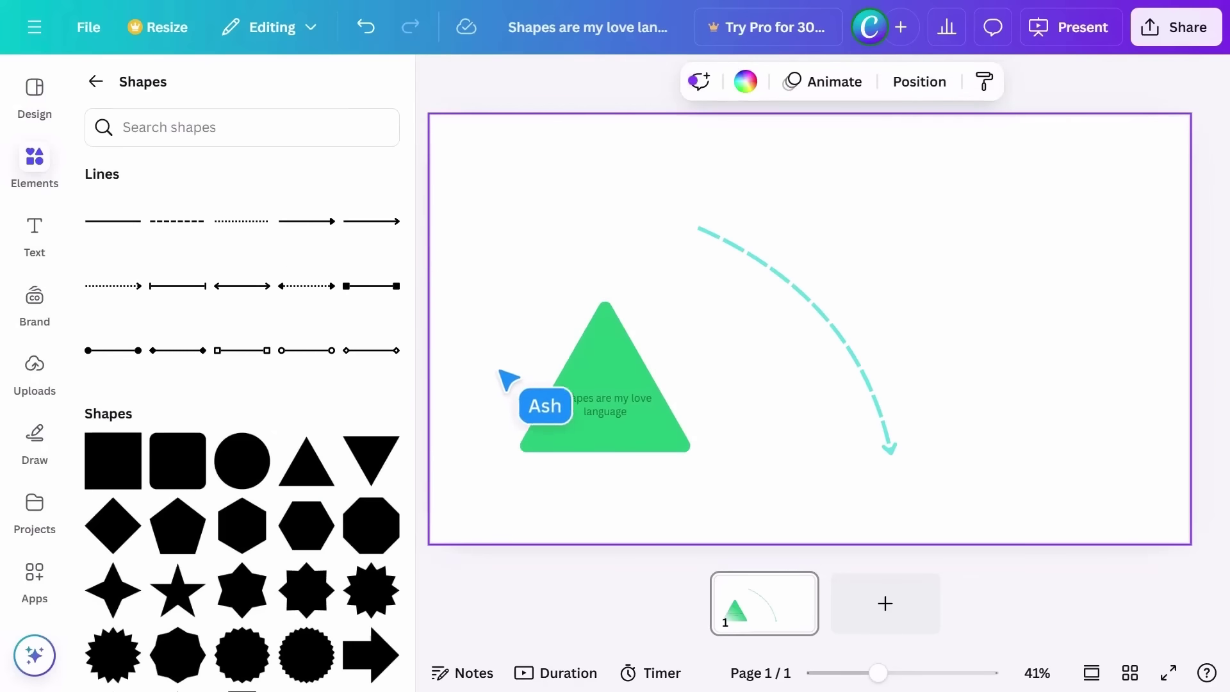
- Move the triangle to the upper right and hang the dashed arrow from its bottom edge
drag(592, 379, 969, 235)
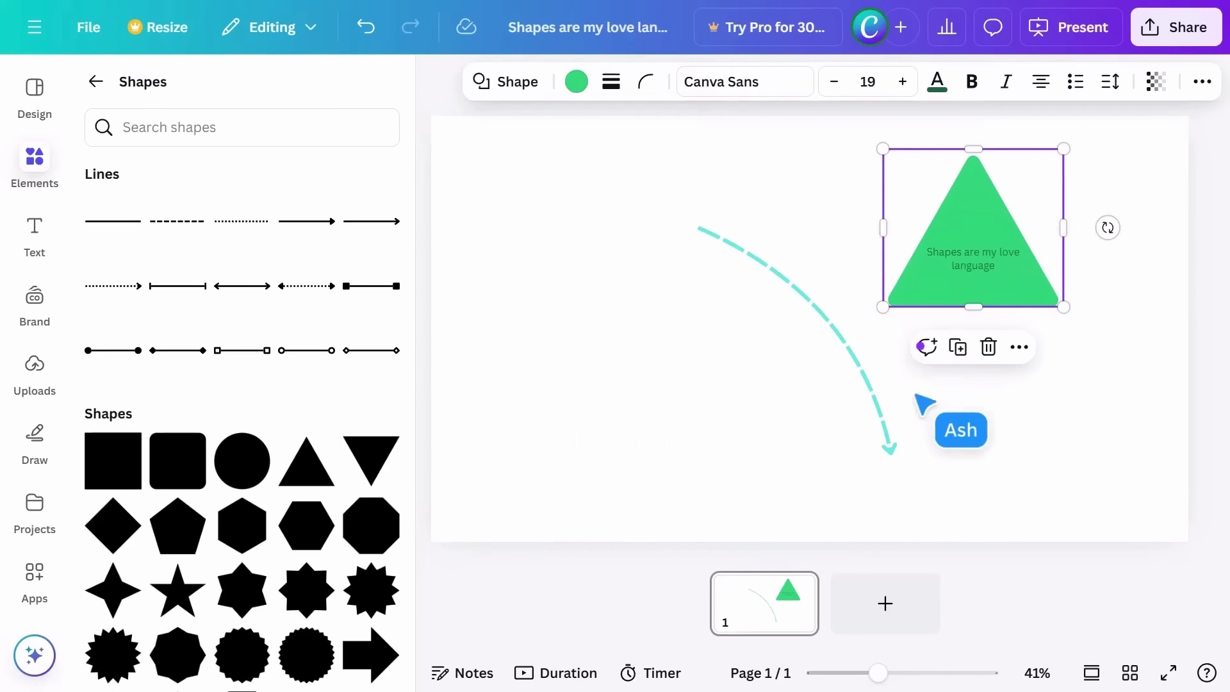
click(891, 451)
drag(890, 452, 980, 314)
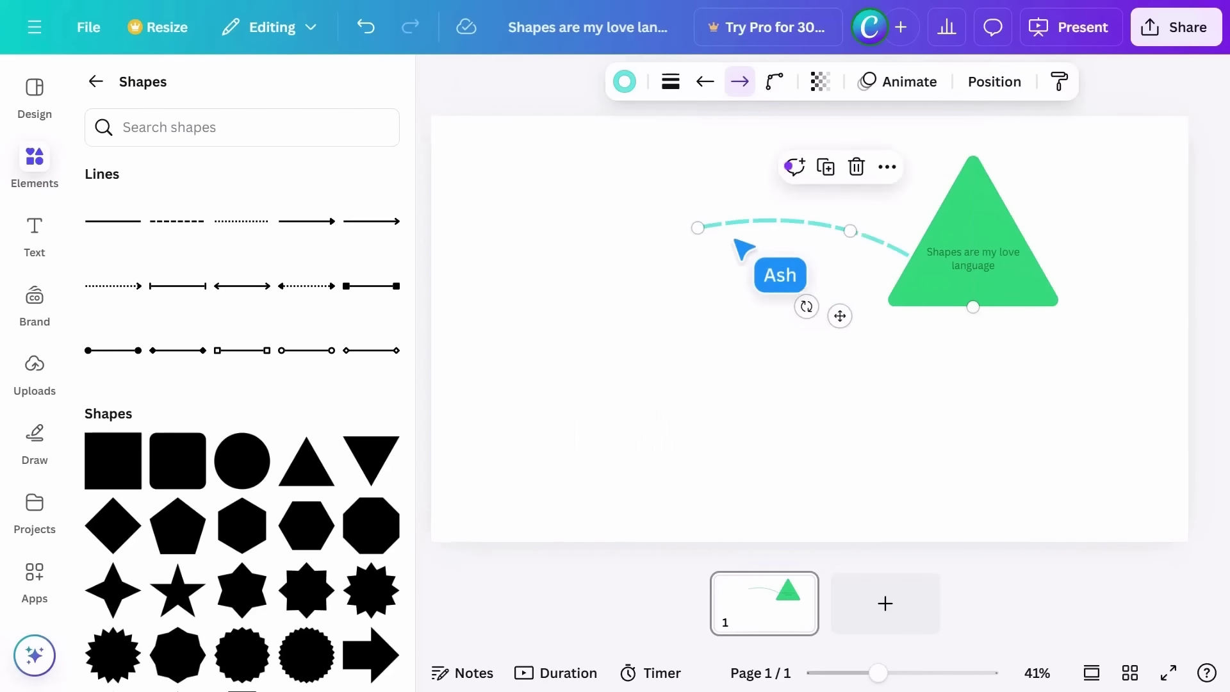
drag(699, 227, 1036, 448)
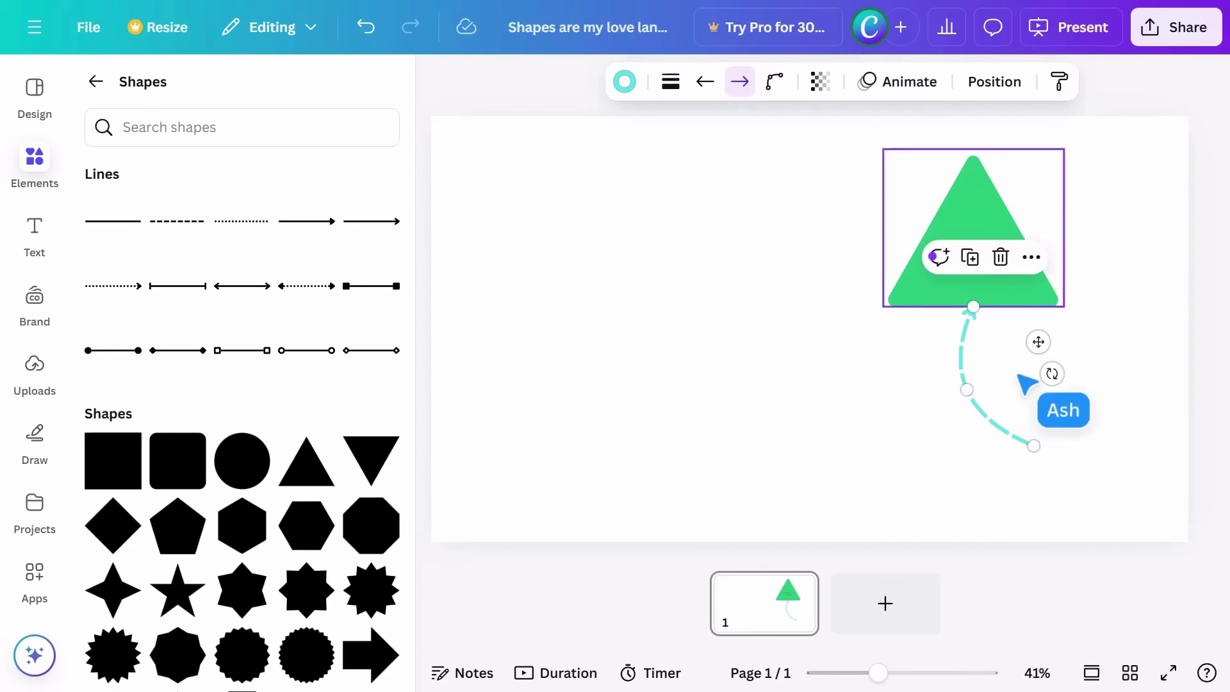
drag(1000, 241, 587, 229)
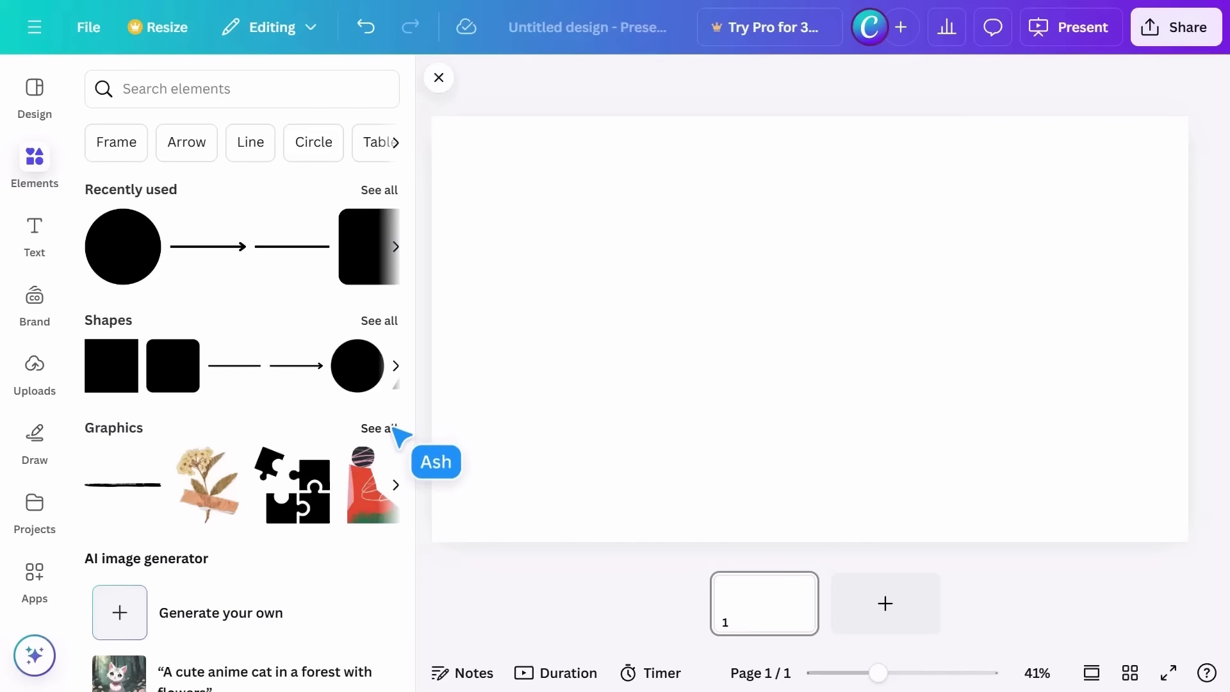
- Add the orange-red swirl logo from the featured graphics to the page
click(387, 428)
scroll(394, 429, down, 5)
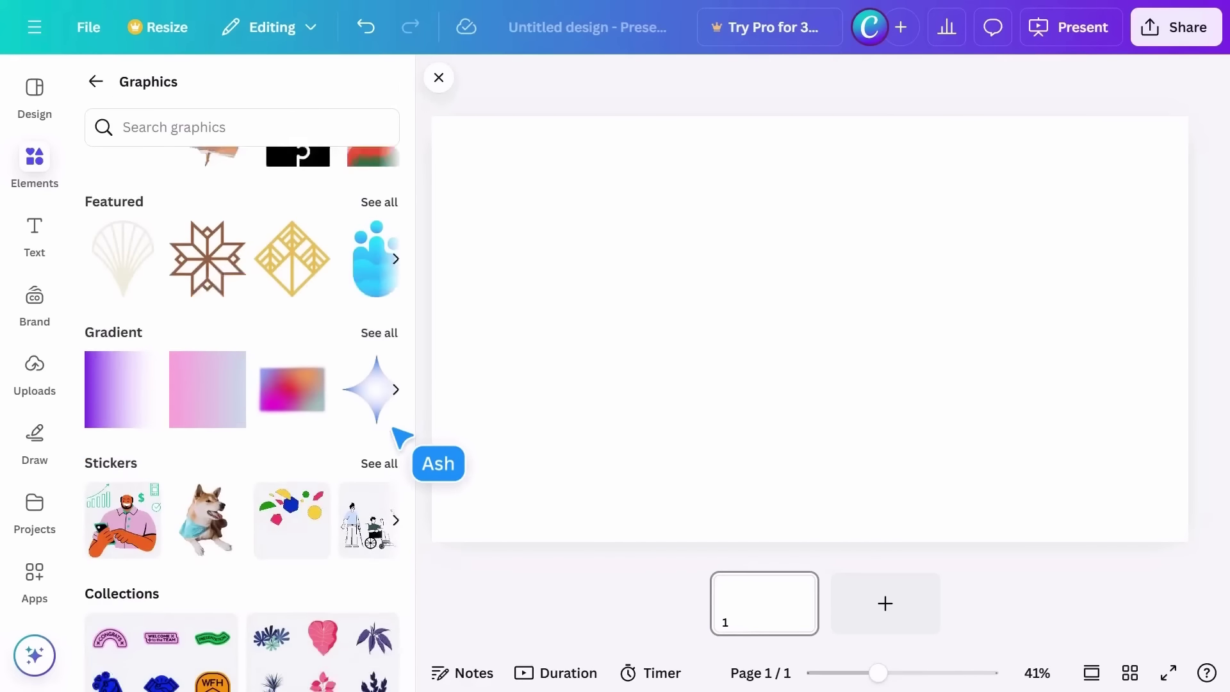
scroll(401, 438, down, 5)
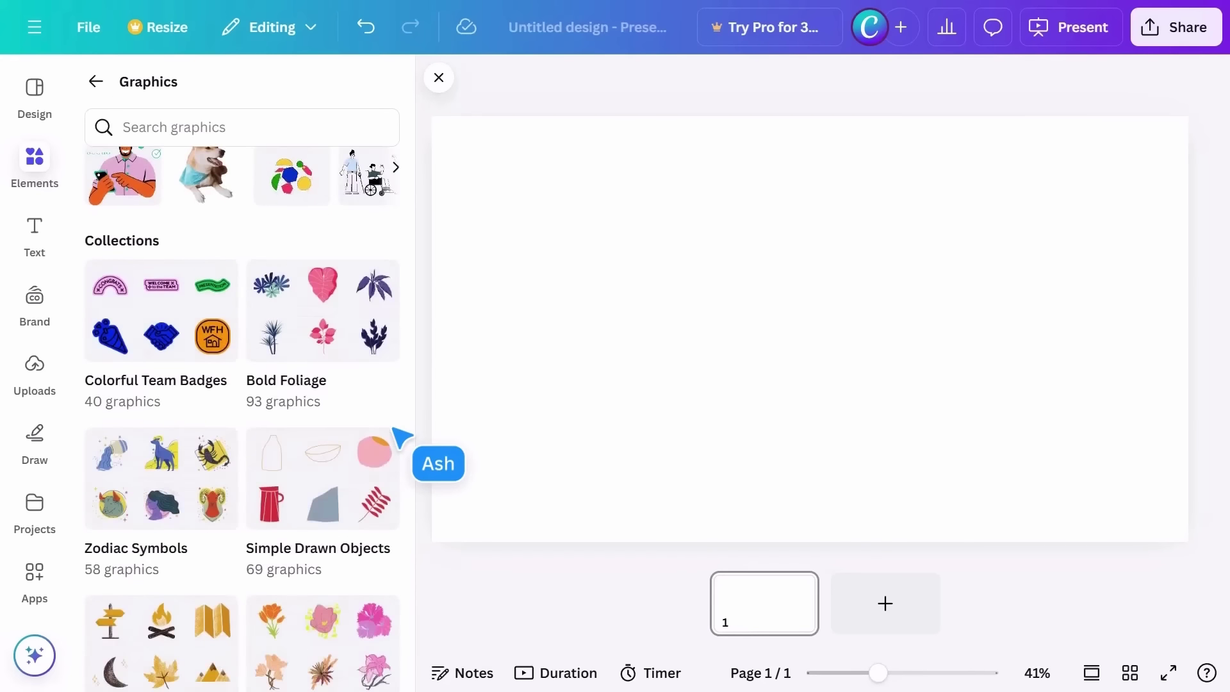
scroll(396, 433, up, 10)
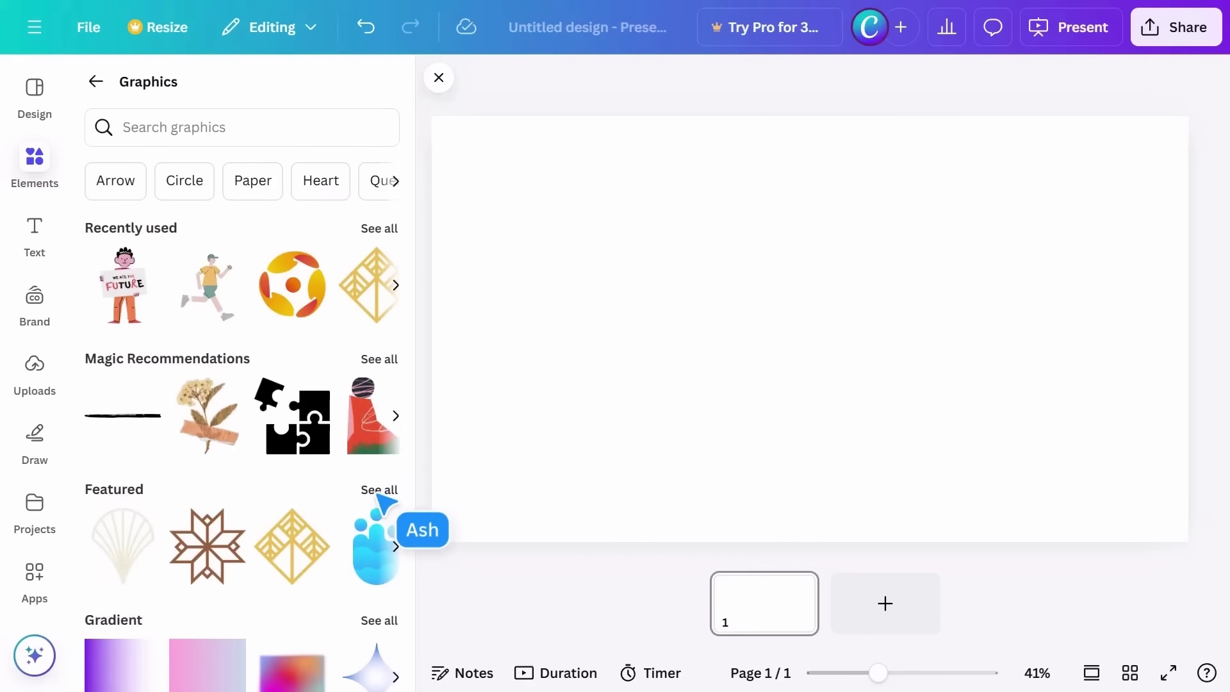
click(379, 490)
click(381, 320)
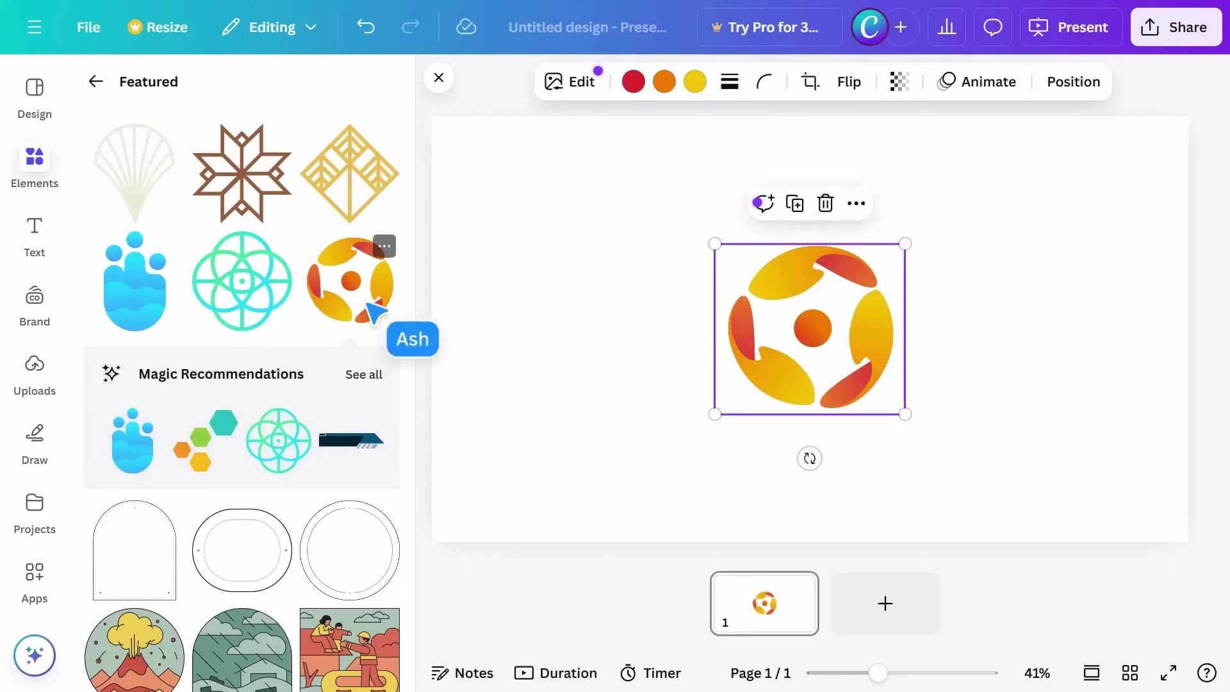
- Recolour the logo's red parts pink and its orange parts purple
click(633, 83)
click(224, 490)
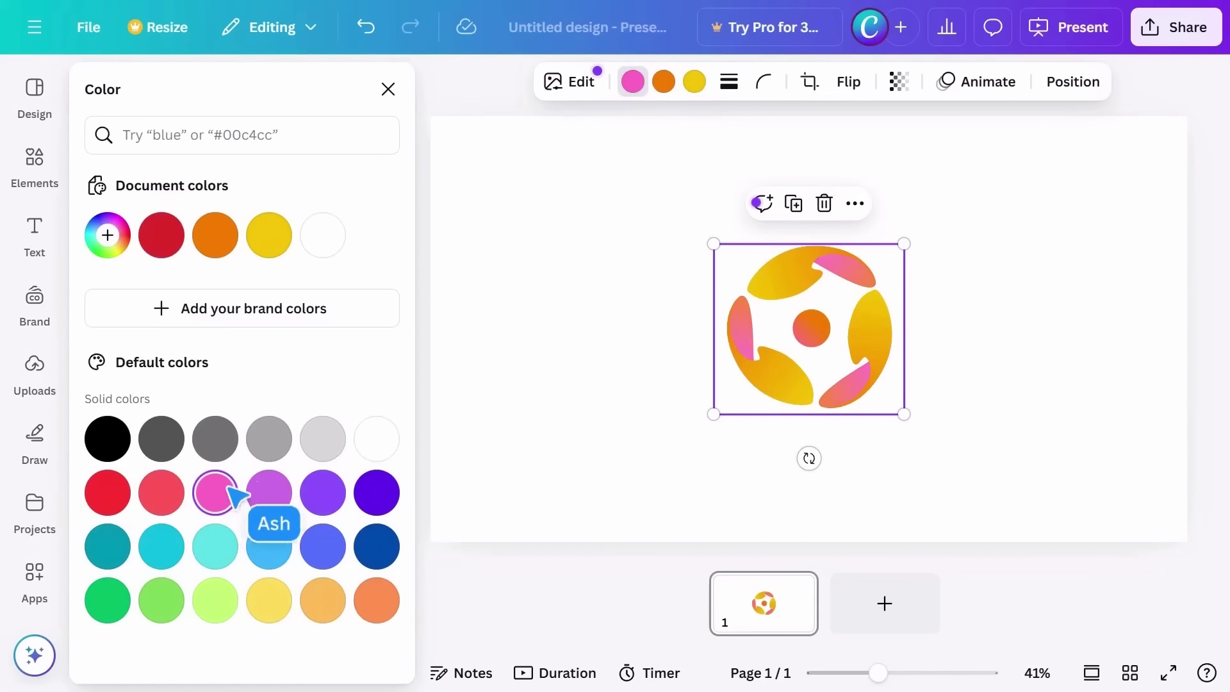
click(664, 83)
click(326, 495)
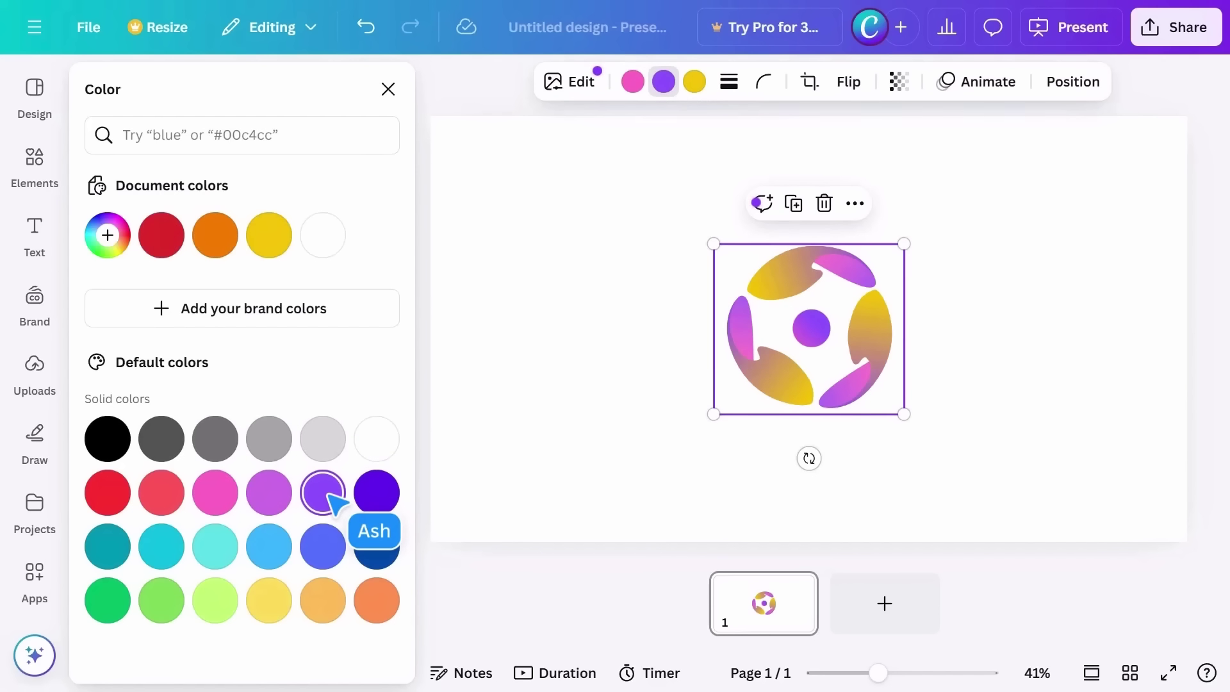
- Crop away the logo's lower half and flip it horizontally
click(811, 82)
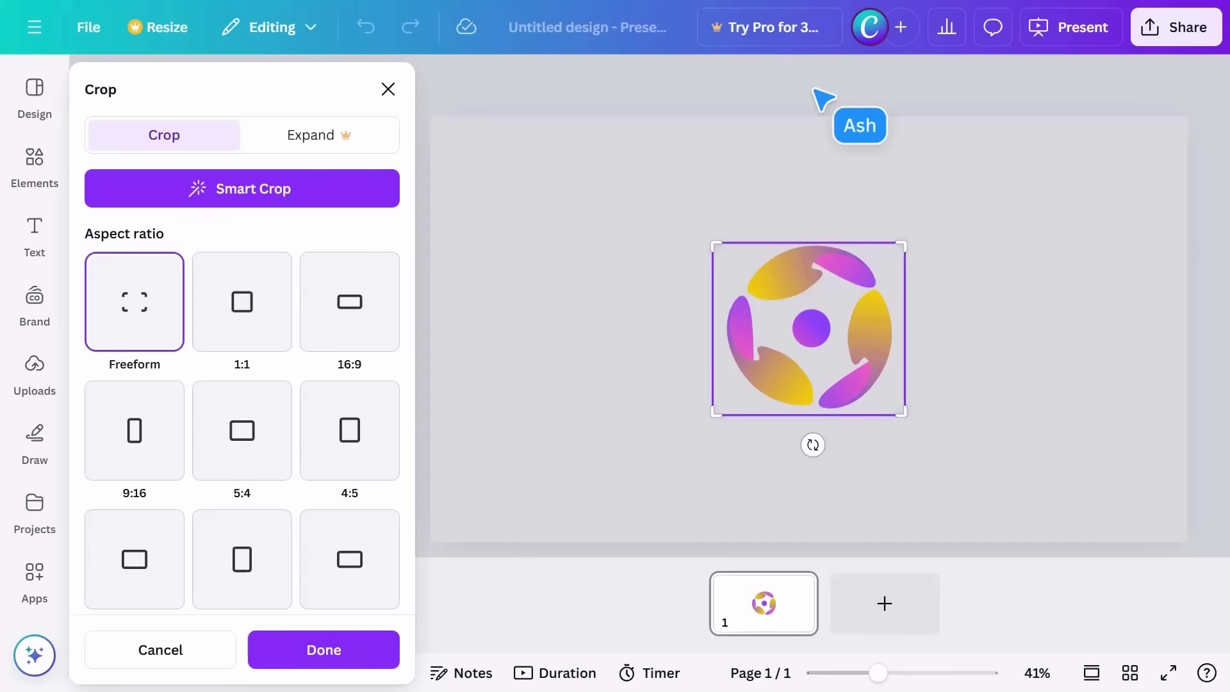
drag(910, 420, 929, 343)
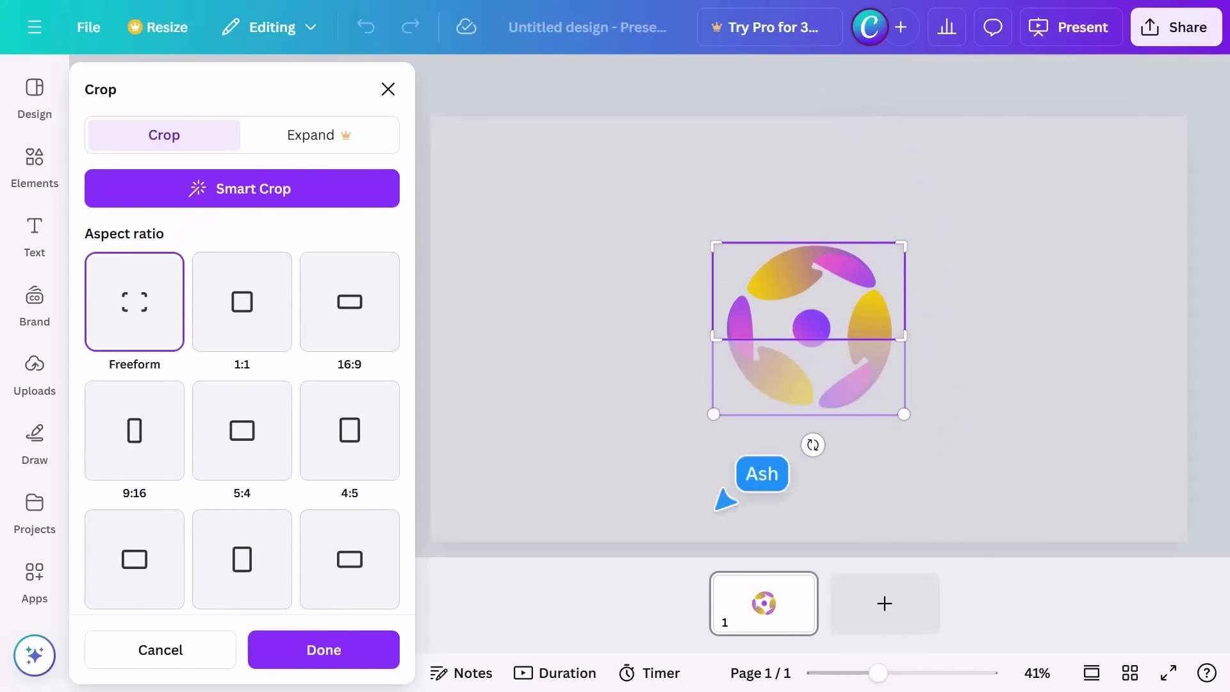
click(362, 635)
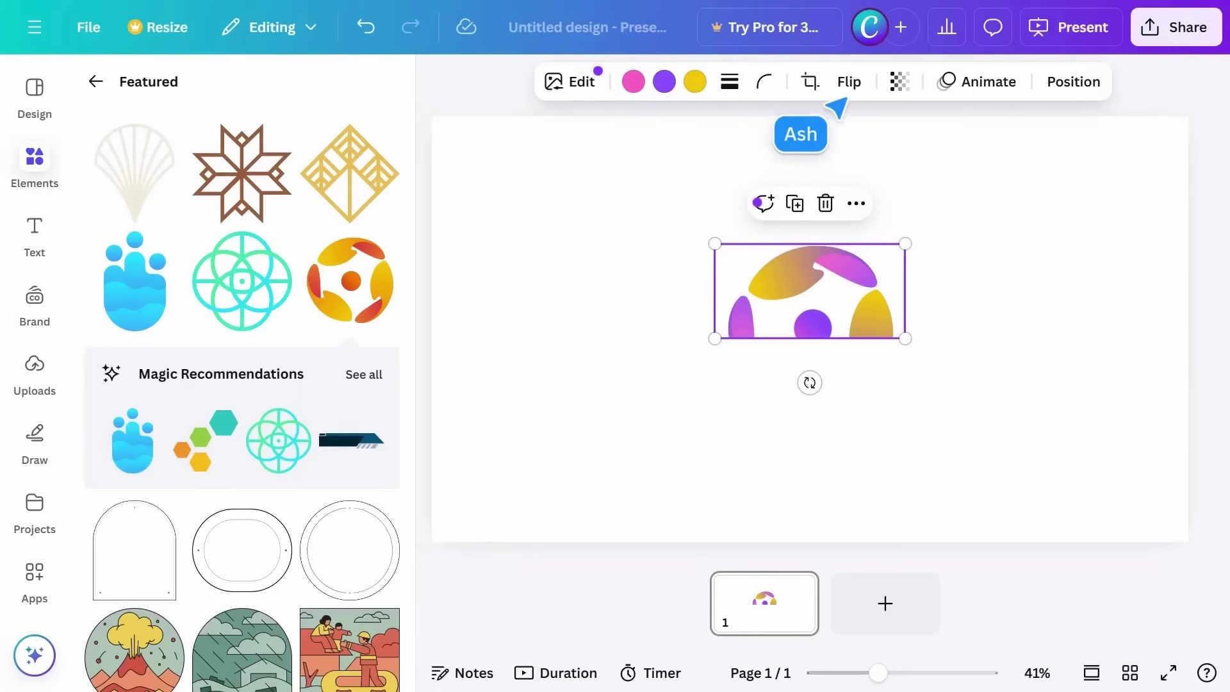
click(843, 89)
click(820, 129)
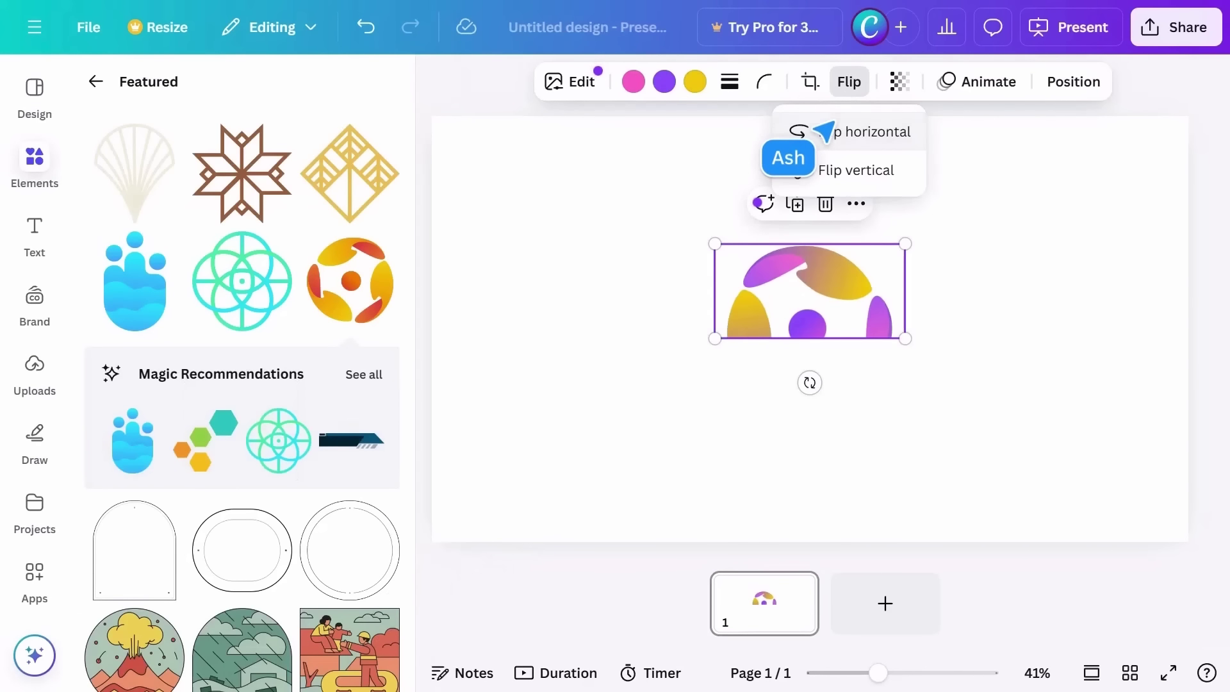
click(96, 82)
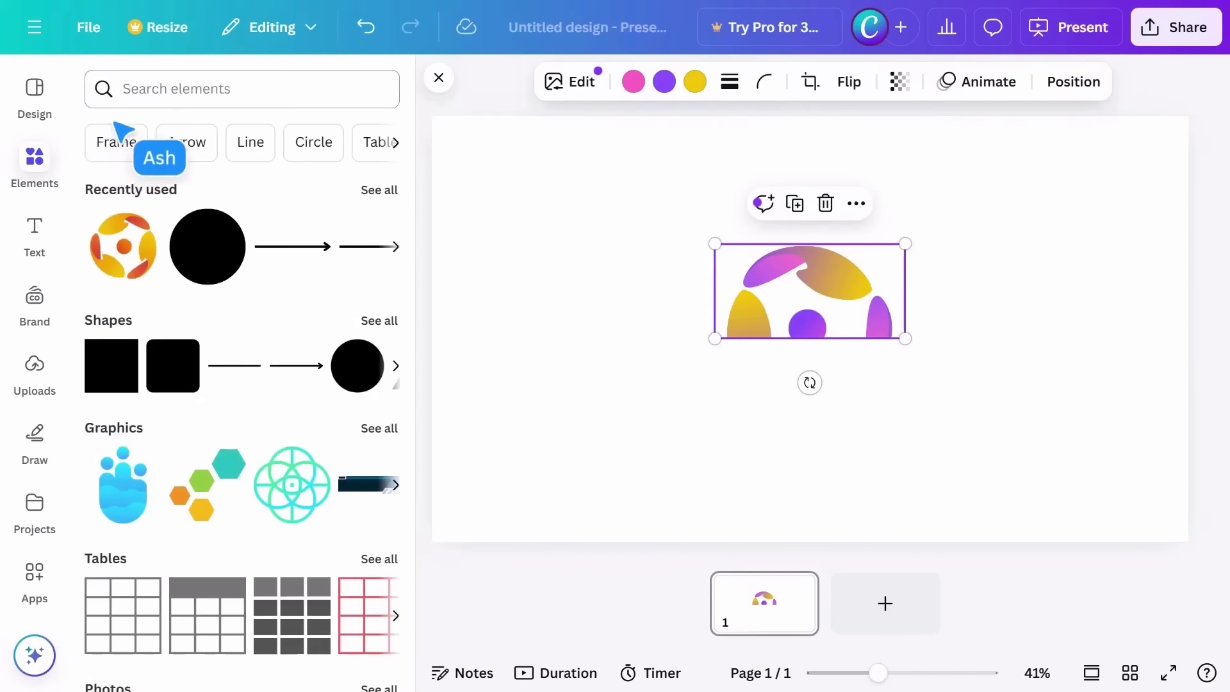
- Drag the dark red and pink leaf photo from the full Photos library onto the page
scroll(383, 266, down, 5)
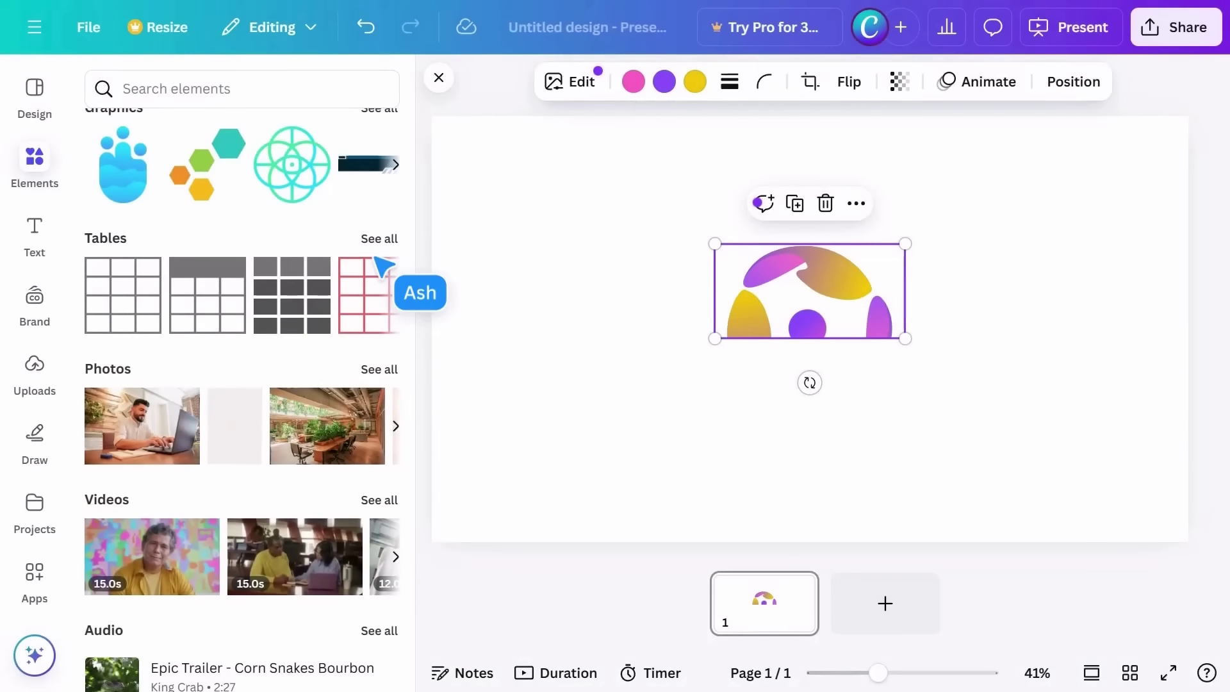
click(384, 369)
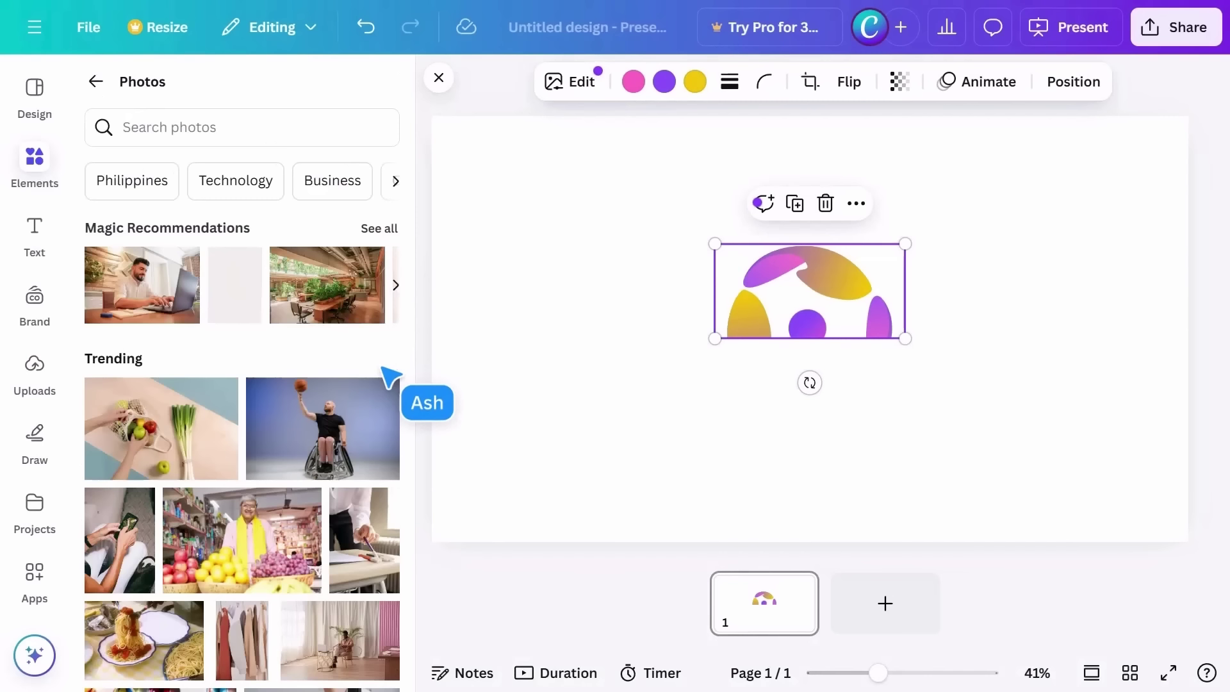
scroll(384, 371, down, 15)
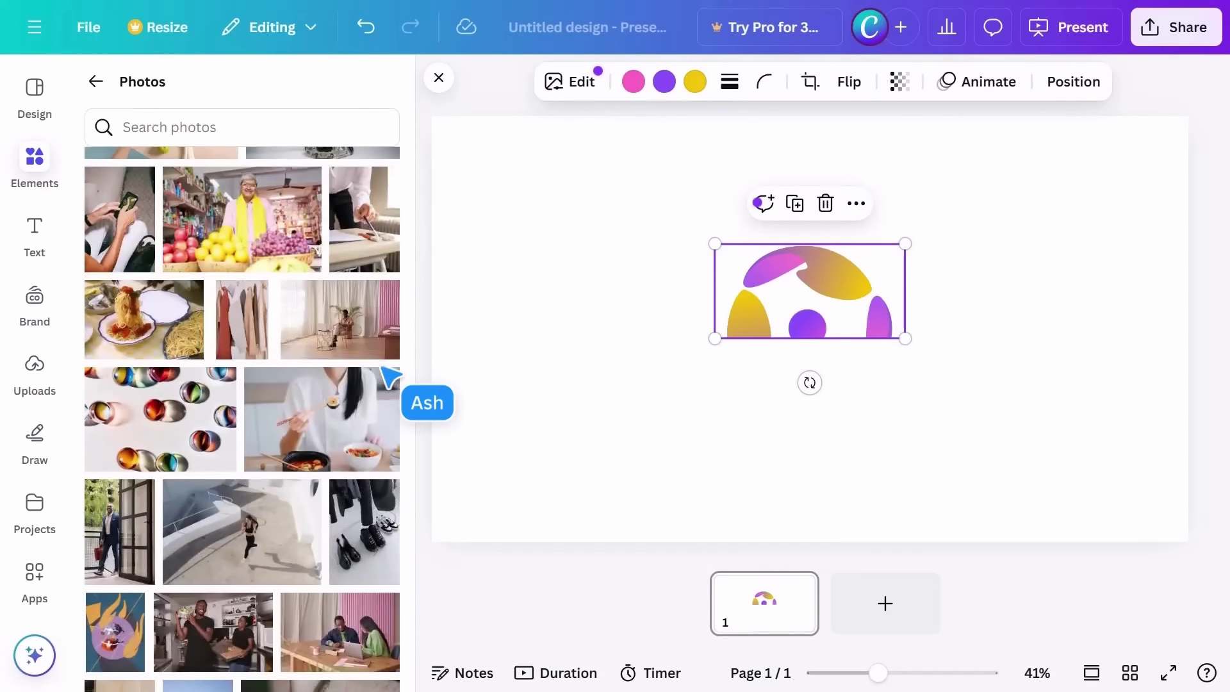
scroll(384, 371, down, 15)
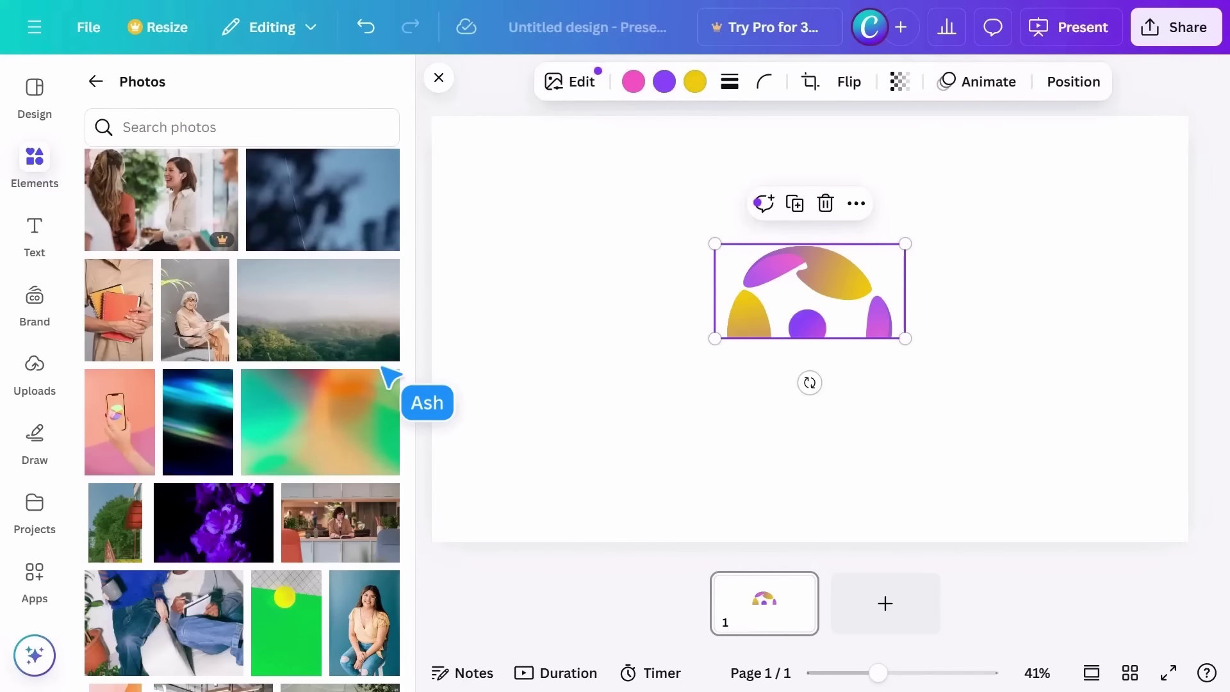
scroll(388, 373, down, 5)
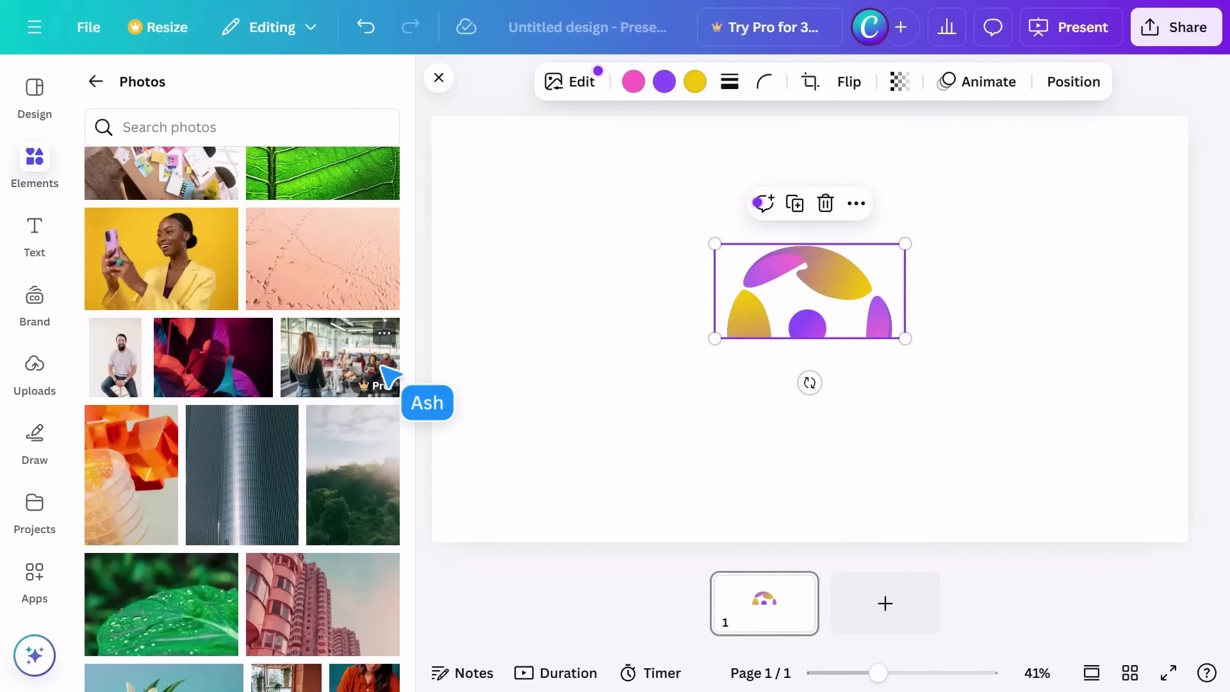
drag(233, 384, 596, 221)
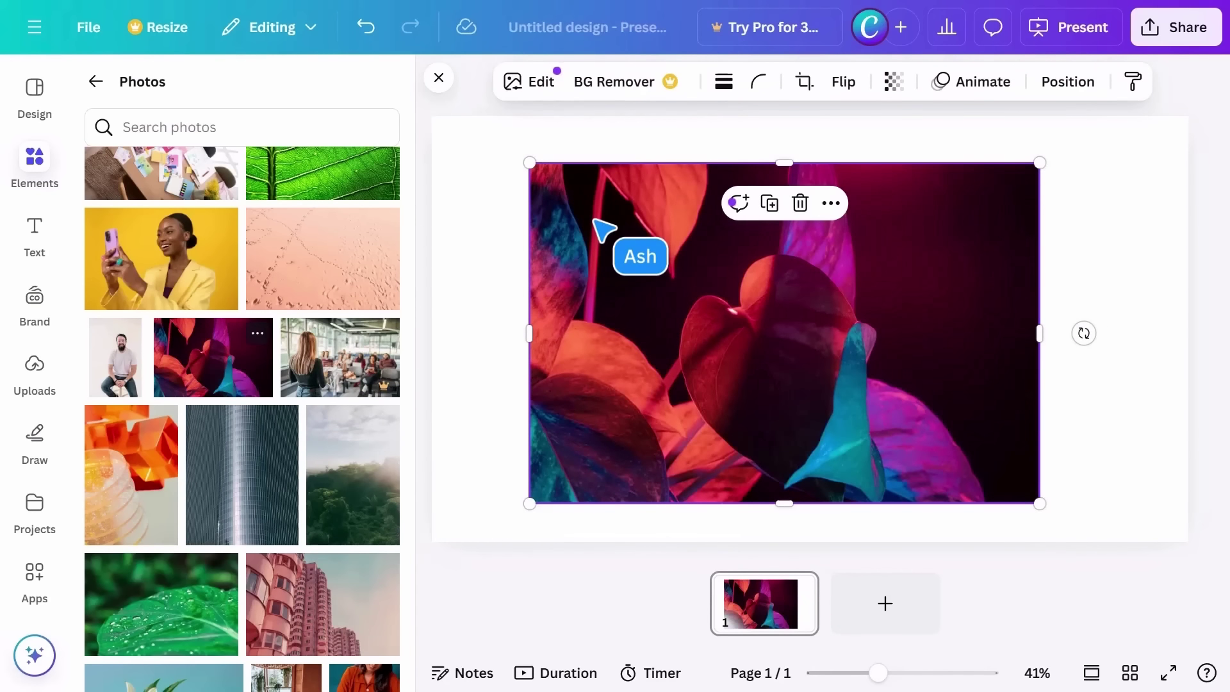
- Browse the photo's Edit options, close them and return to the Elements overview
click(529, 87)
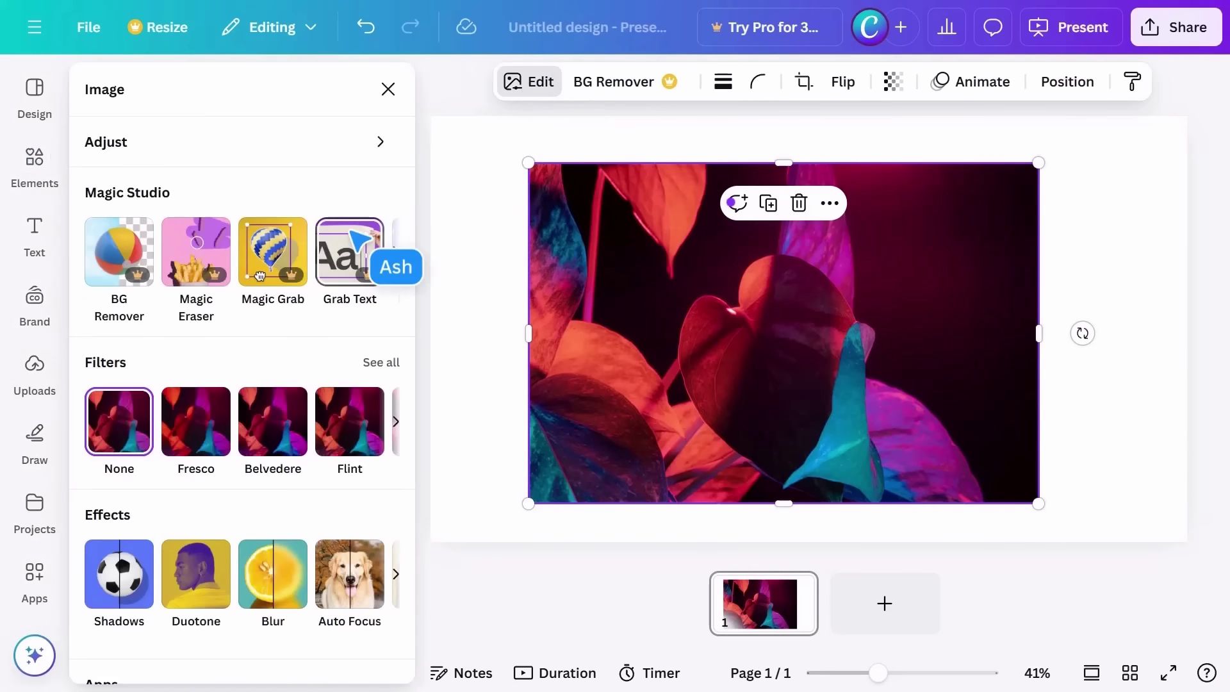
scroll(351, 234, down, 3)
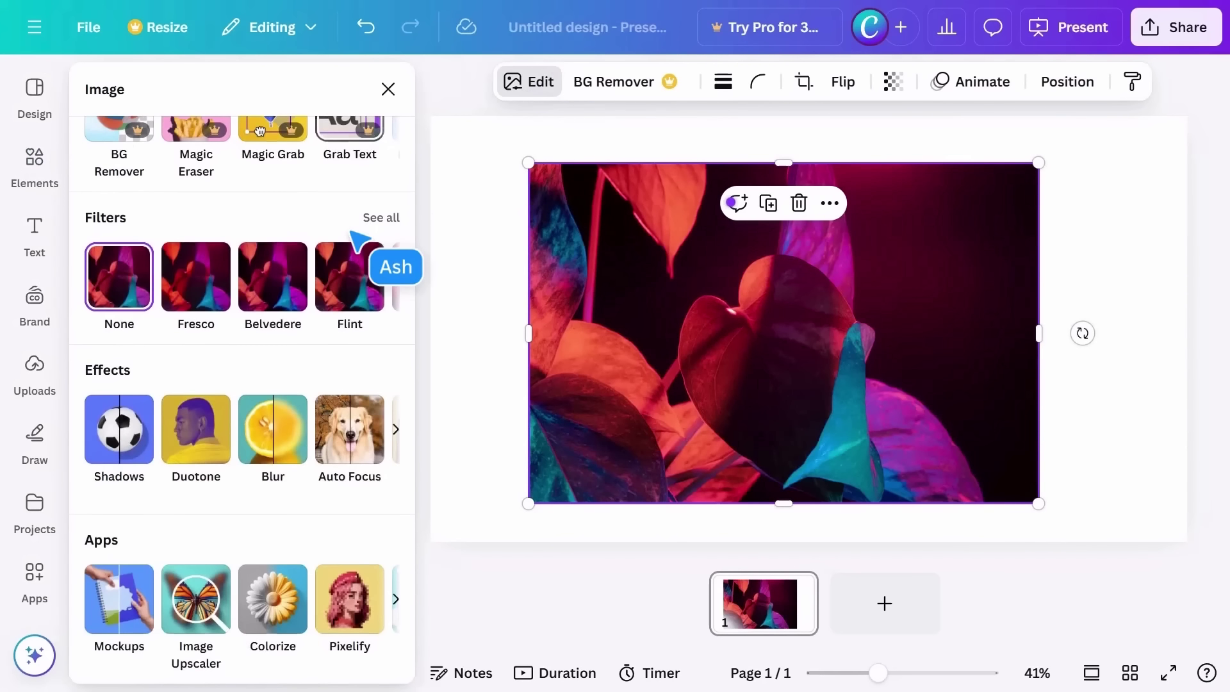
click(388, 89)
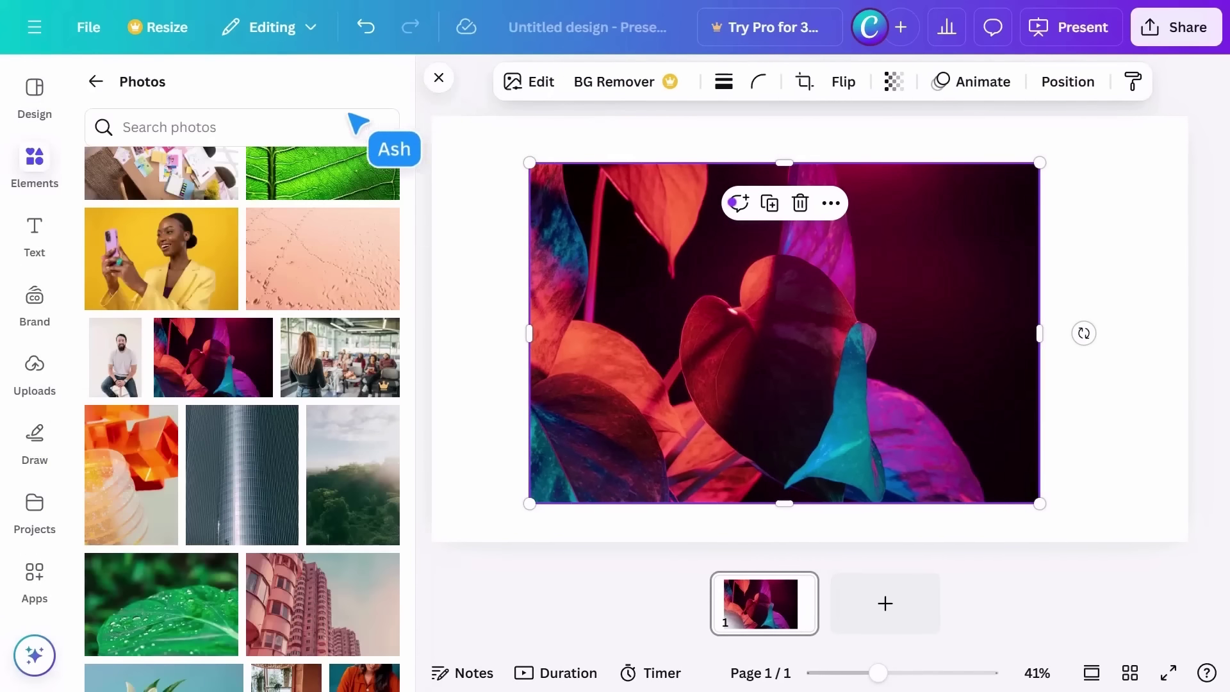
click(96, 79)
- Drag the 'Flowers for Sale' instrumental track from the full Audio library into the design
scroll(205, 294, down, 4)
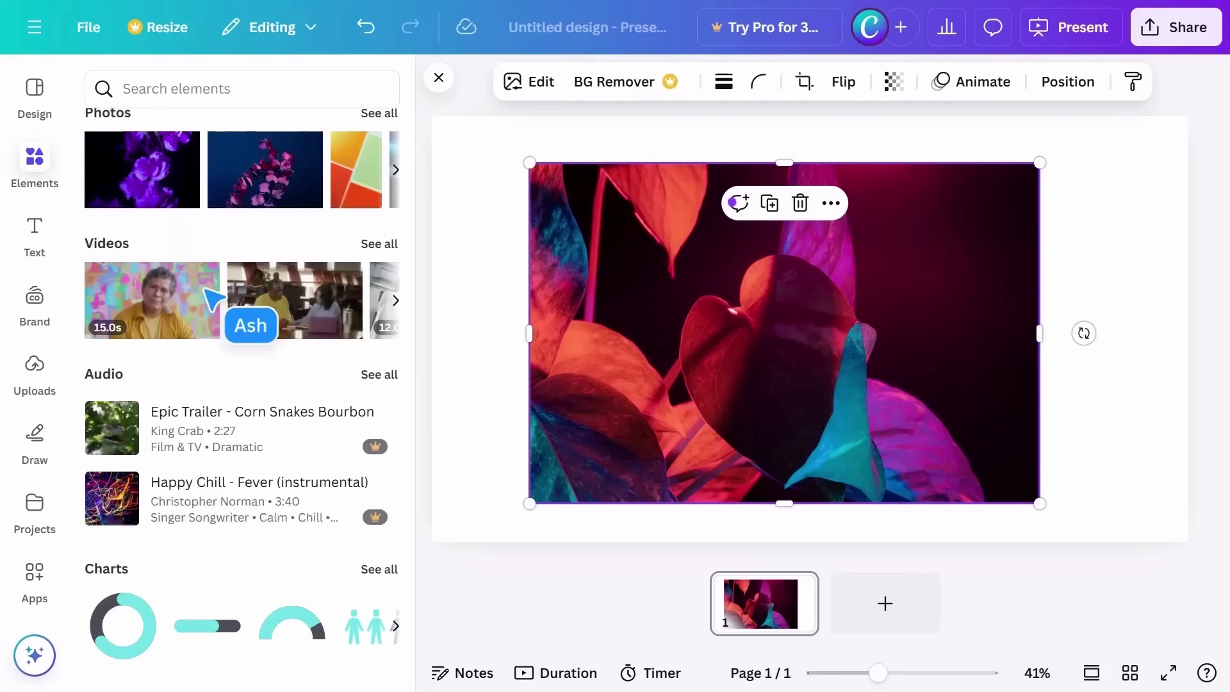
click(372, 378)
scroll(371, 380, down, 12)
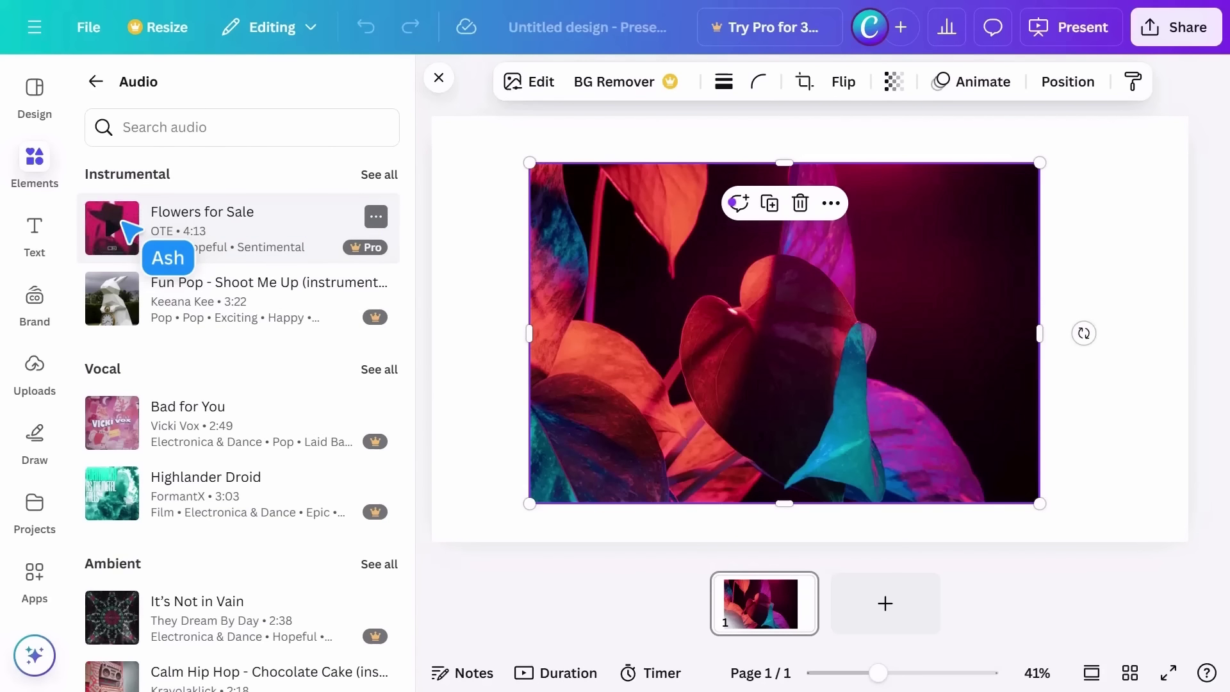
drag(122, 219, 539, 252)
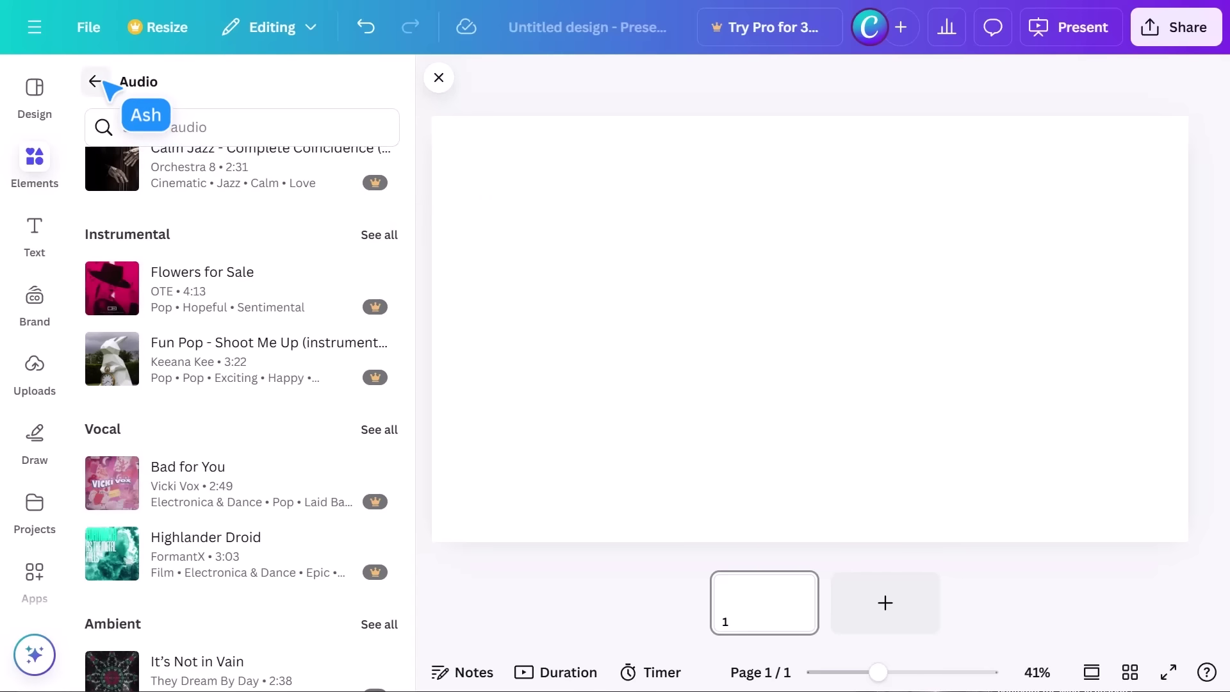
- Generate Sketch-style 'Duck' graphics with the AI image generator
click(96, 80)
scroll(157, 242, up, 8)
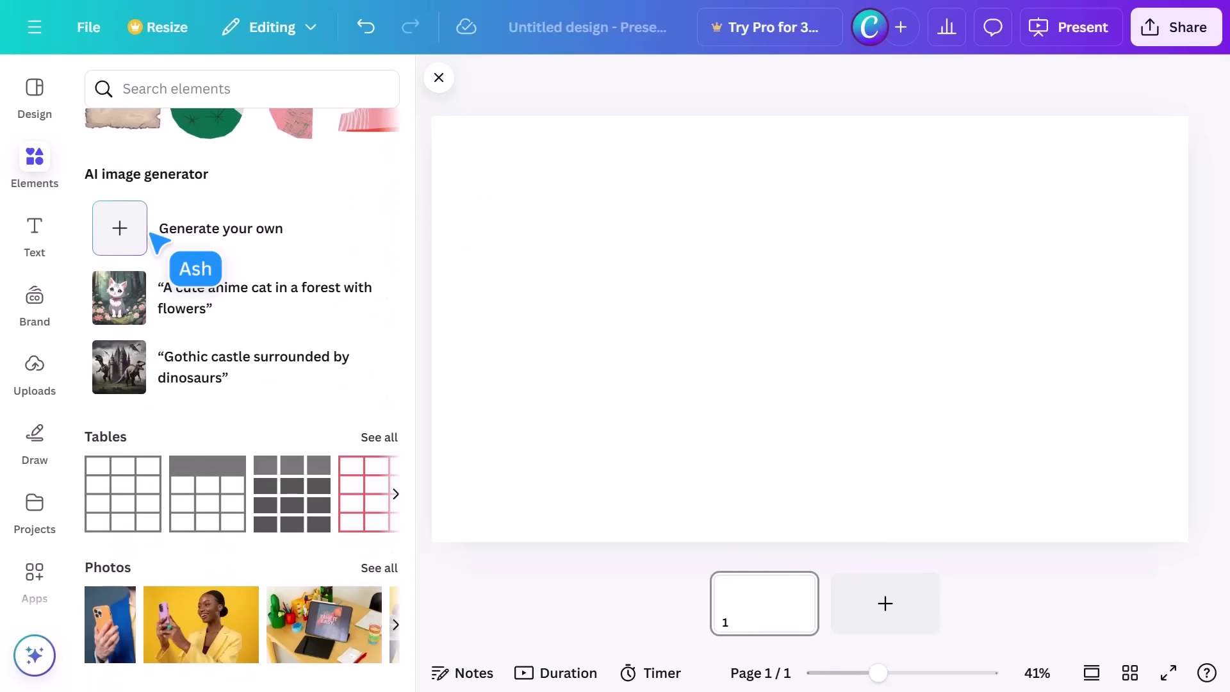
click(284, 228)
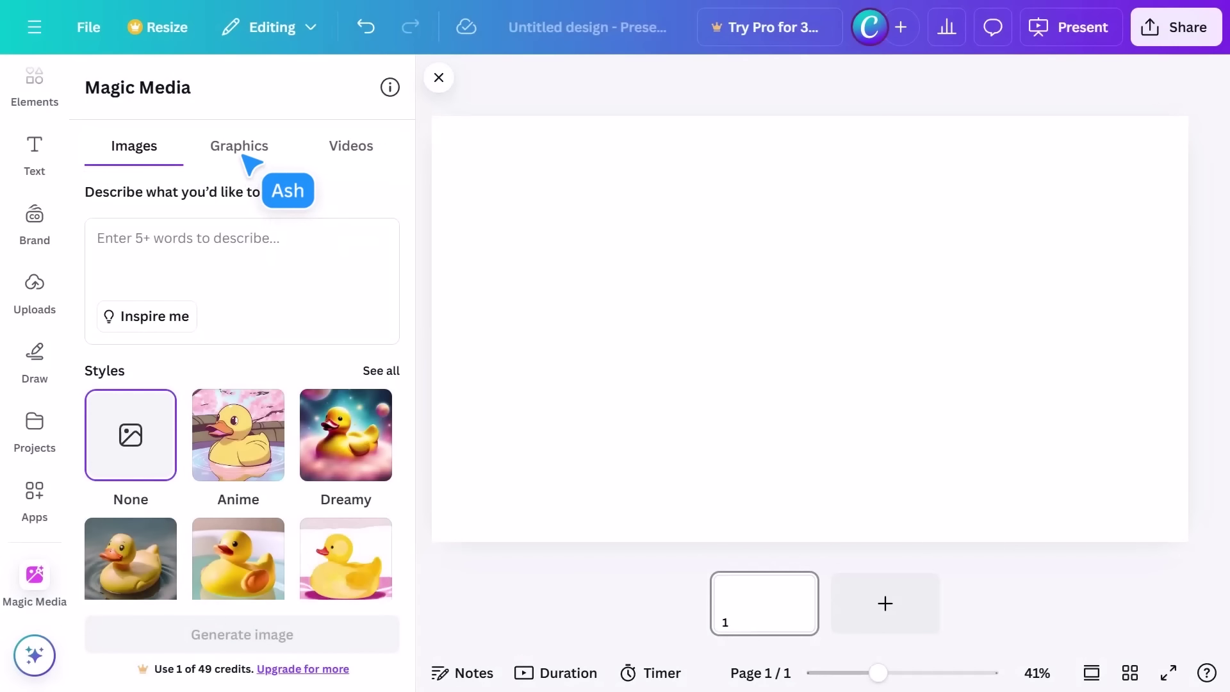
click(242, 154)
text(Duck riding on a skateboard)
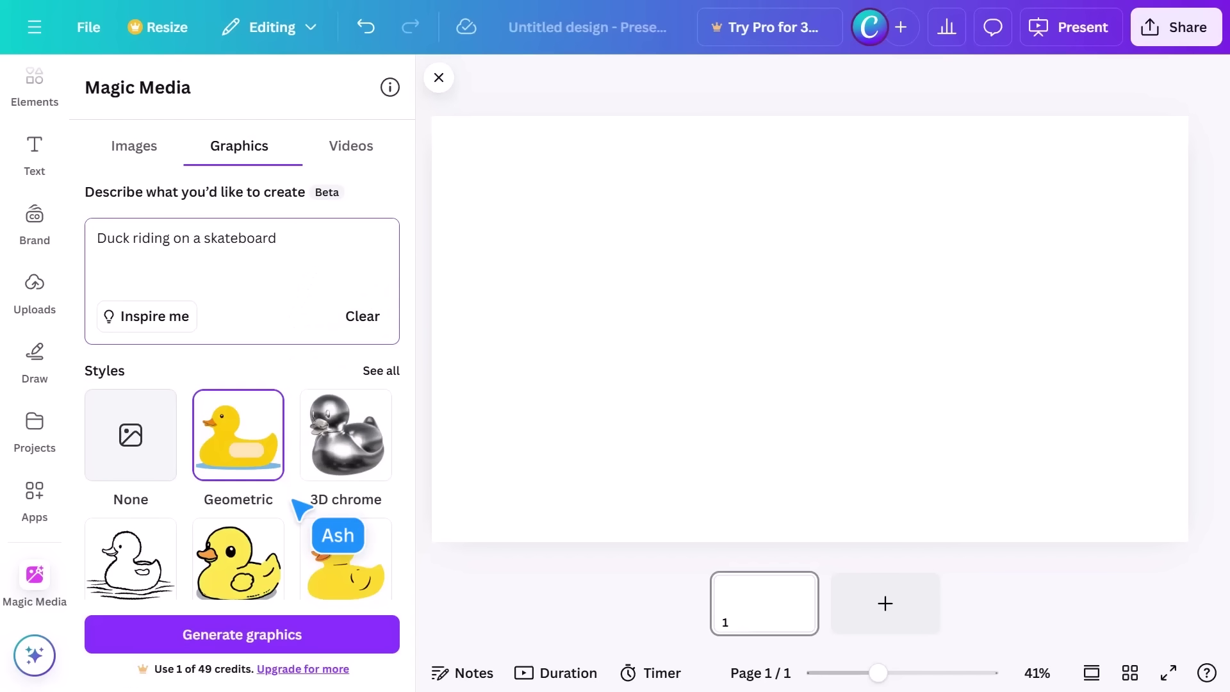
click(383, 373)
click(352, 318)
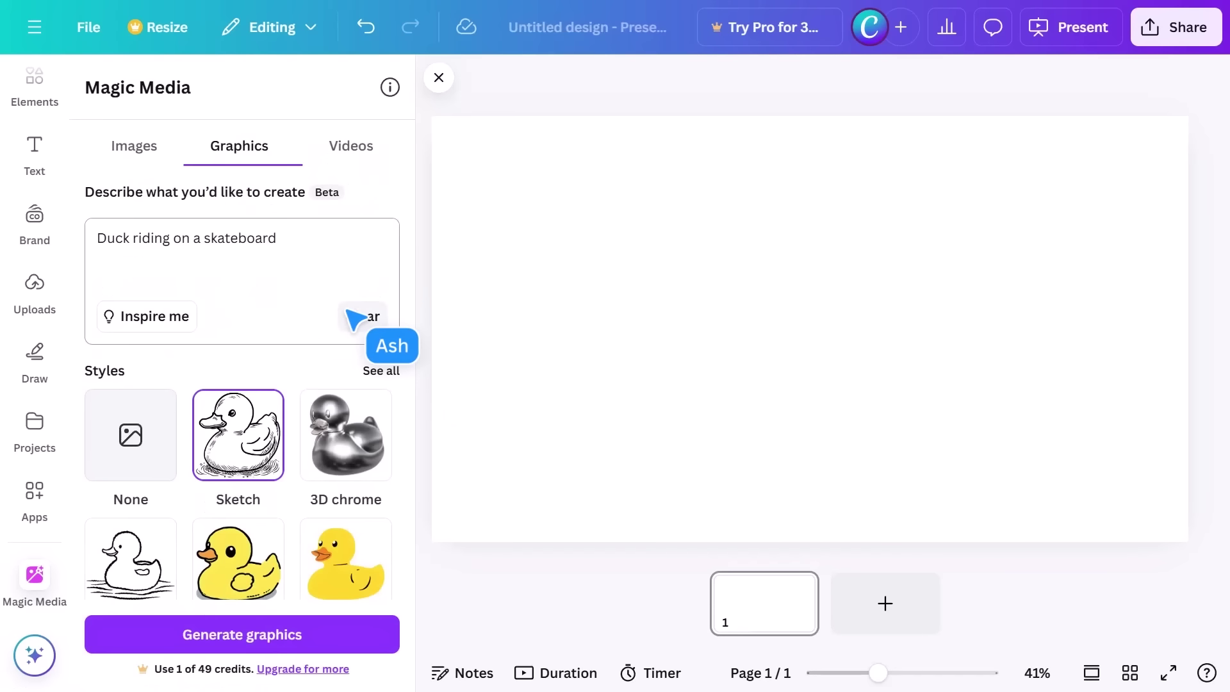
click(251, 616)
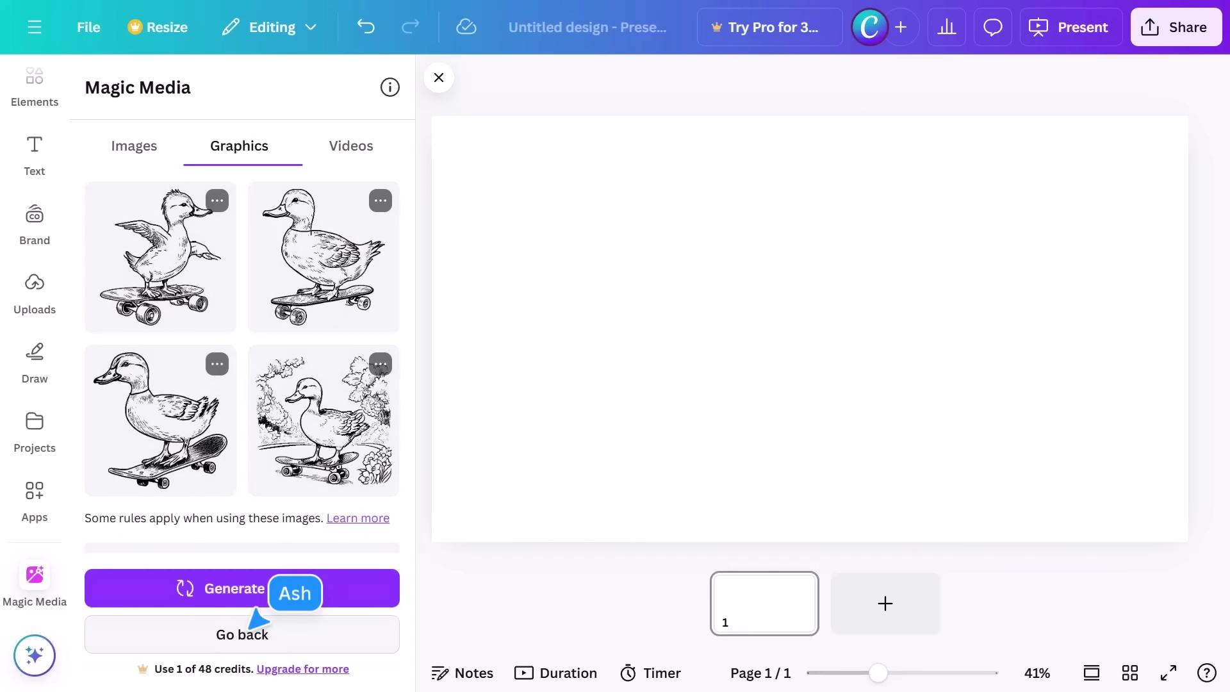
- Place a skateboarding duck sketch on the page, enlarged and centred
drag(289, 291, 961, 513)
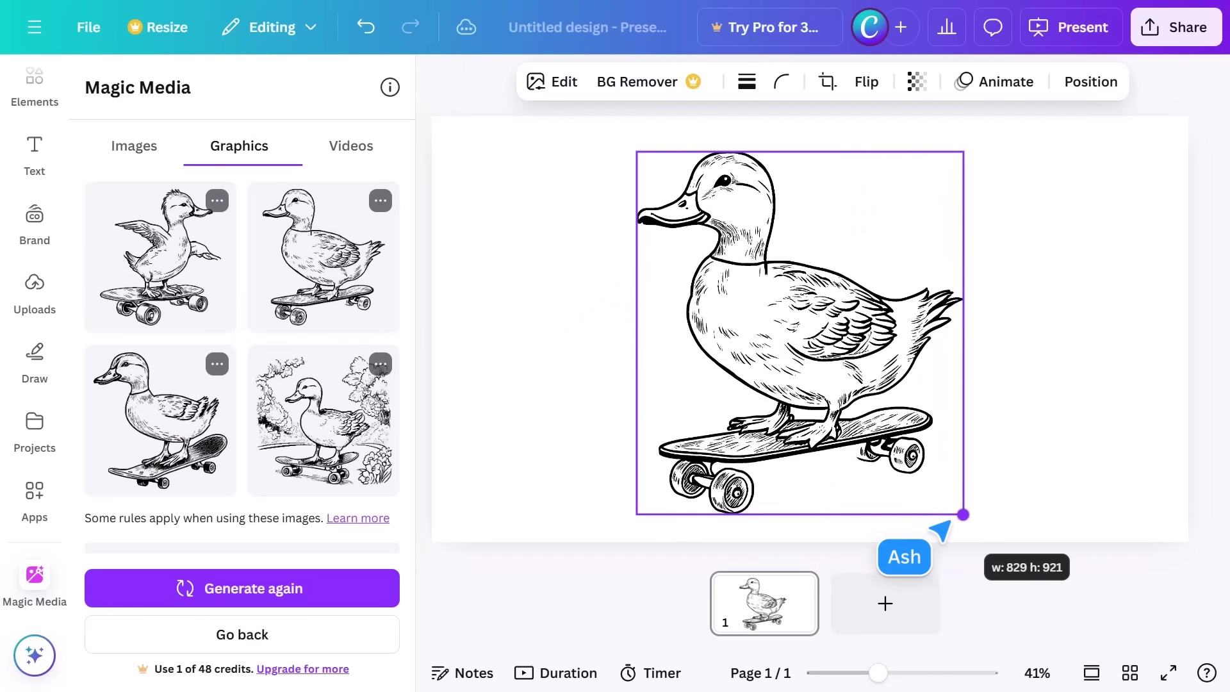
drag(816, 398, 829, 391)
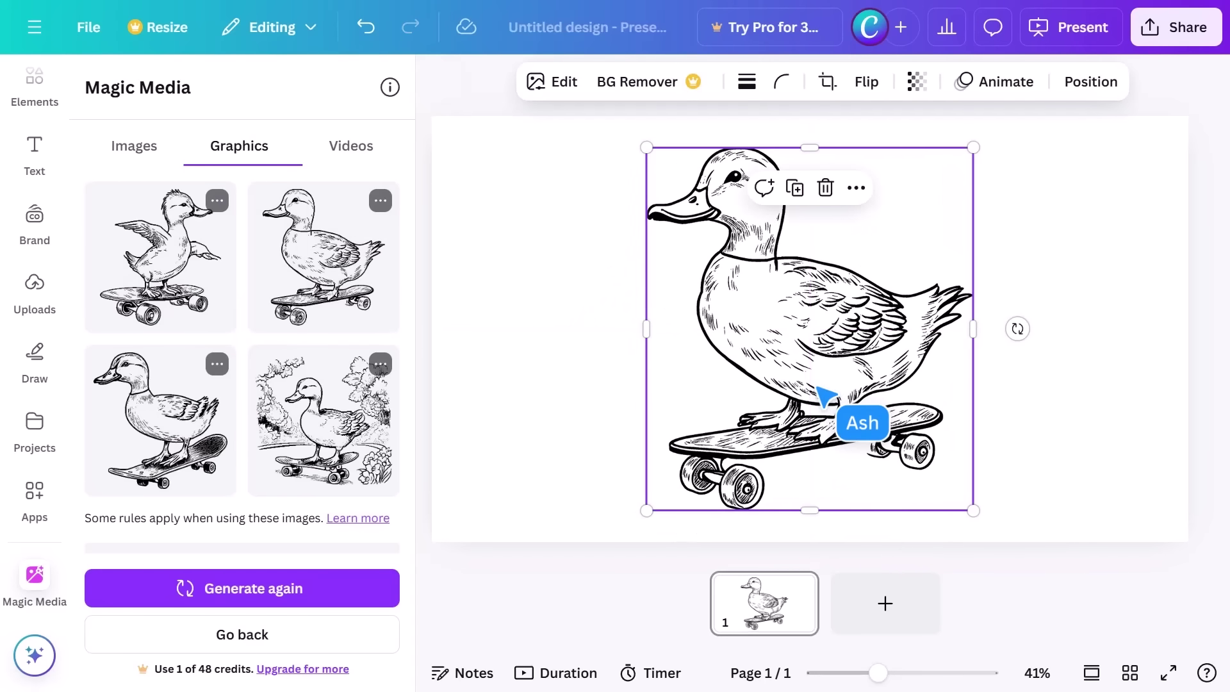
click(507, 407)
- Regenerate the duck graphics in the Geometric style
scroll(410, 362, down, 5)
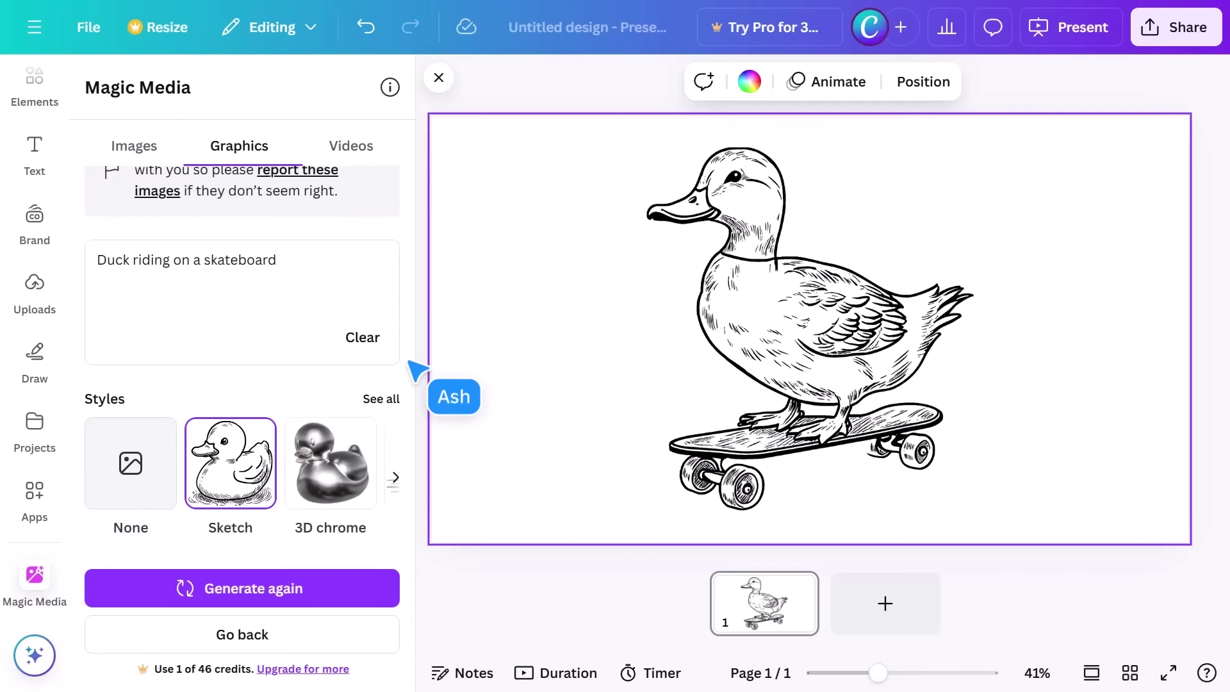
click(383, 400)
click(378, 496)
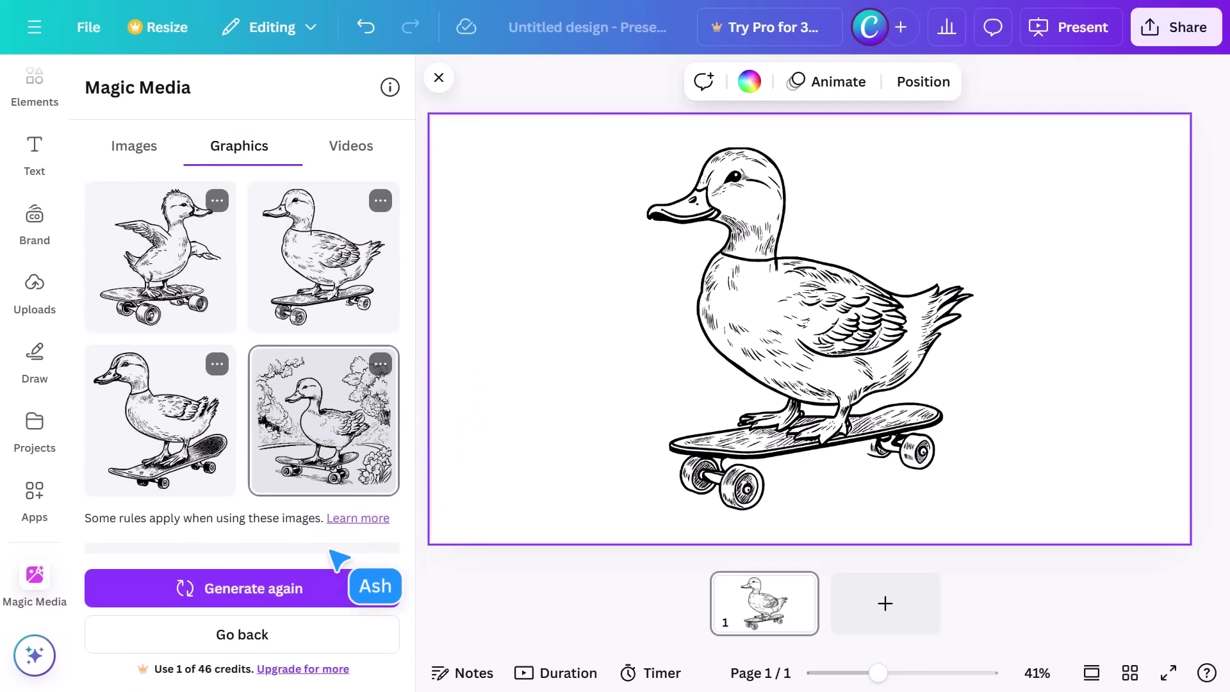
click(275, 589)
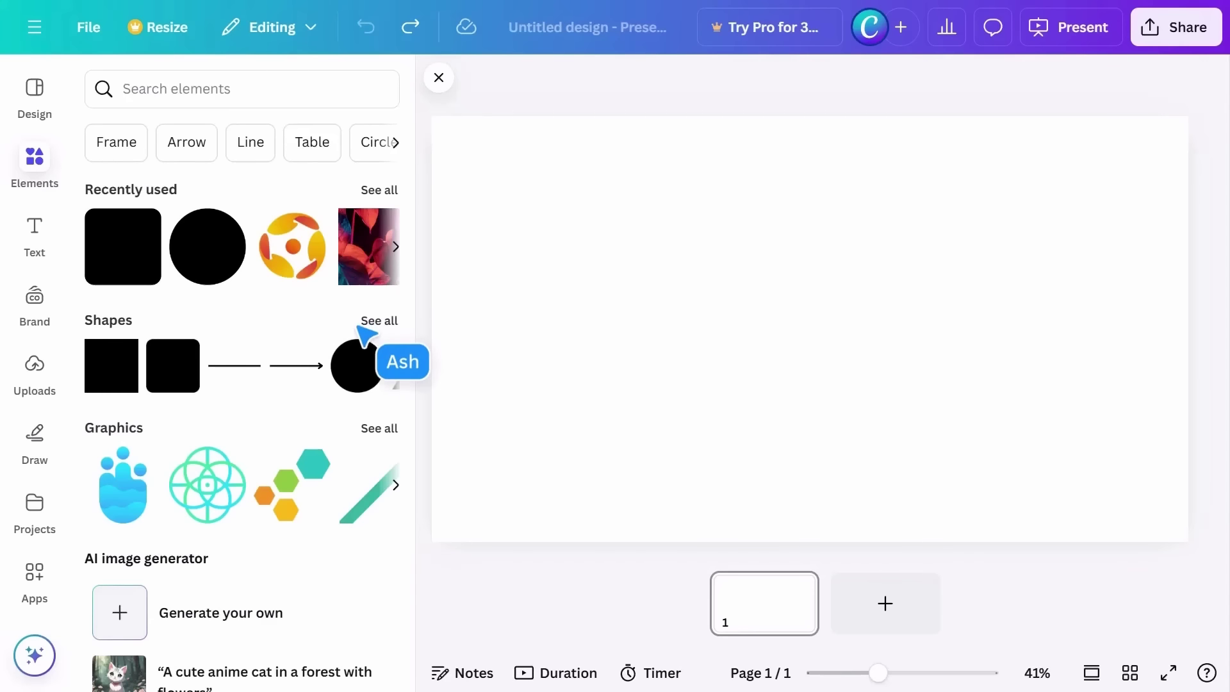
- Scroll the Elements panel down to the Tables section
scroll(359, 328, down, 6)
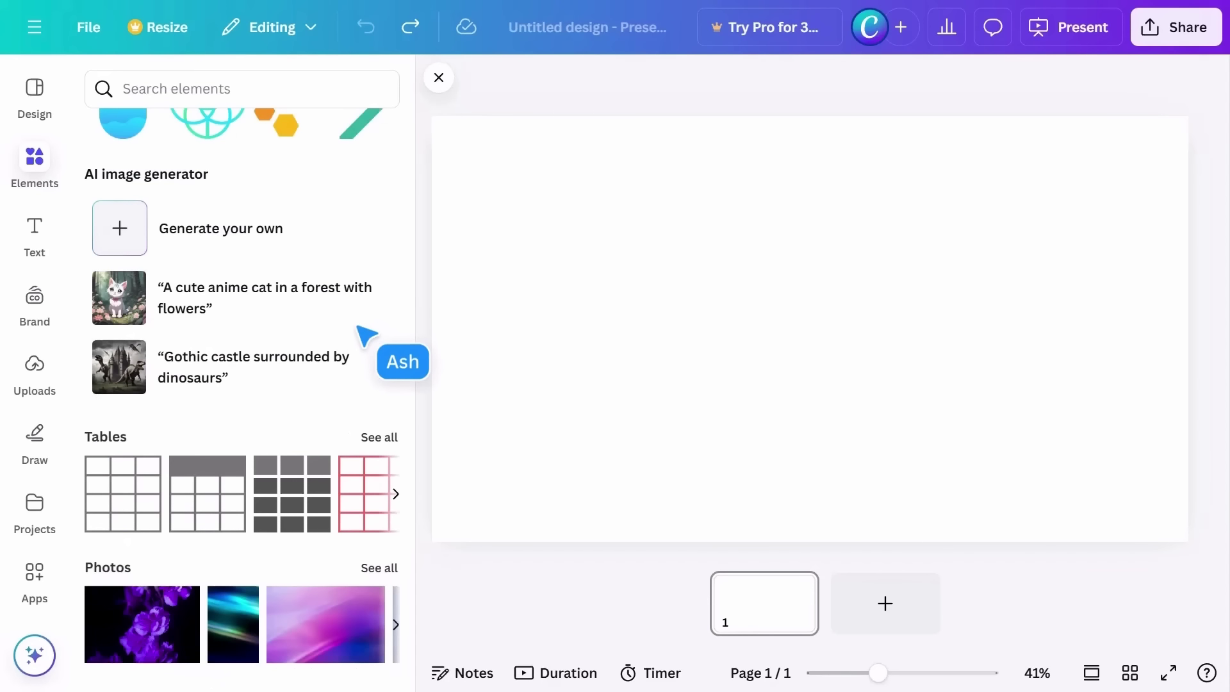
- Add a header-row table, enlarge and centre it, and adjust the first column widths
drag(231, 503, 702, 220)
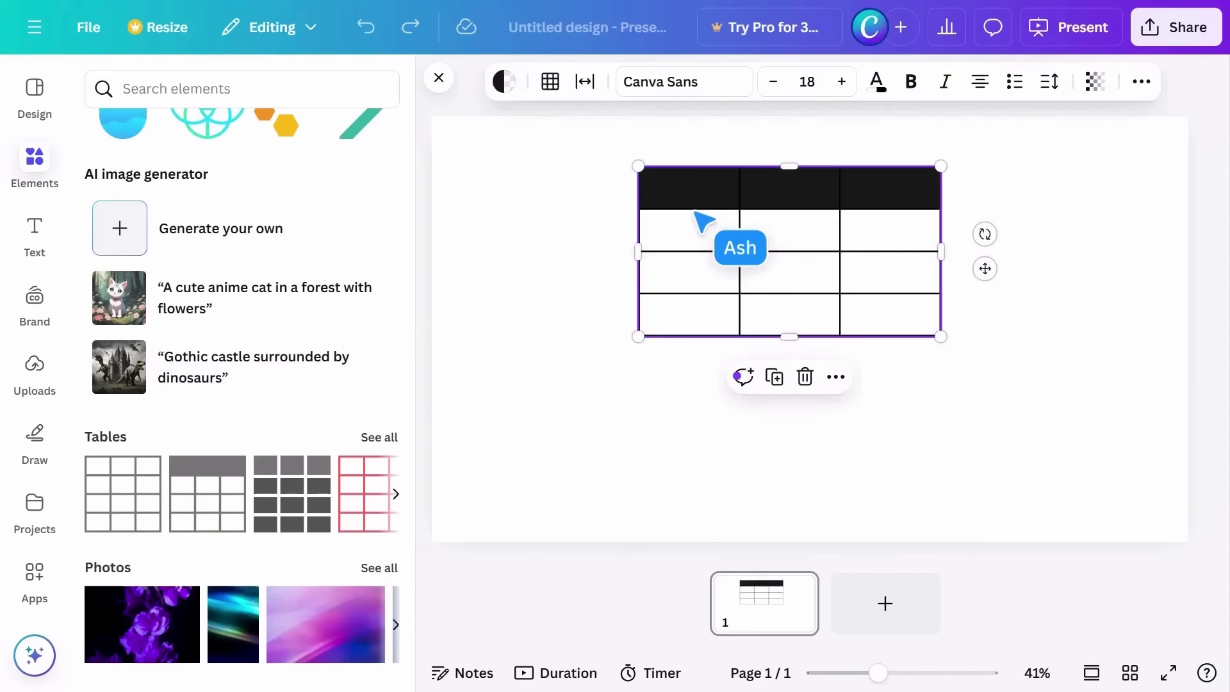
drag(943, 340, 1042, 408)
drag(1086, 270, 1109, 359)
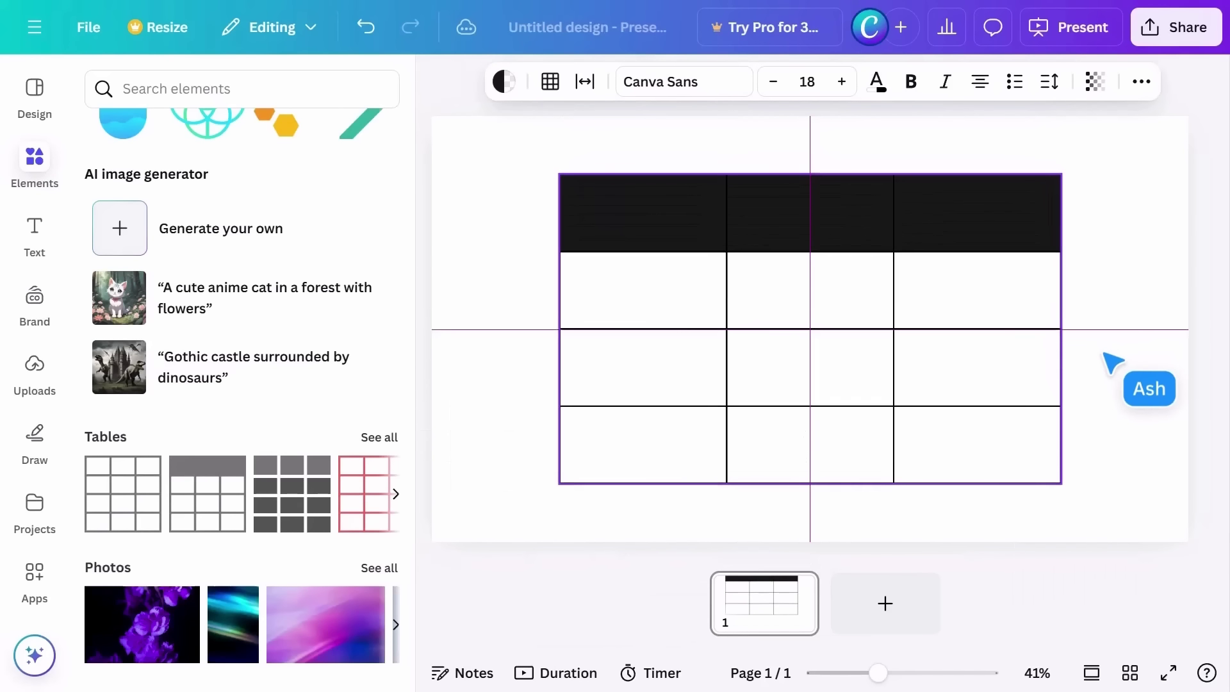
mouse_move(894, 297)
mouse_down()
mouse_move(929, 296)
mouse_move(910, 297)
mouse_up()
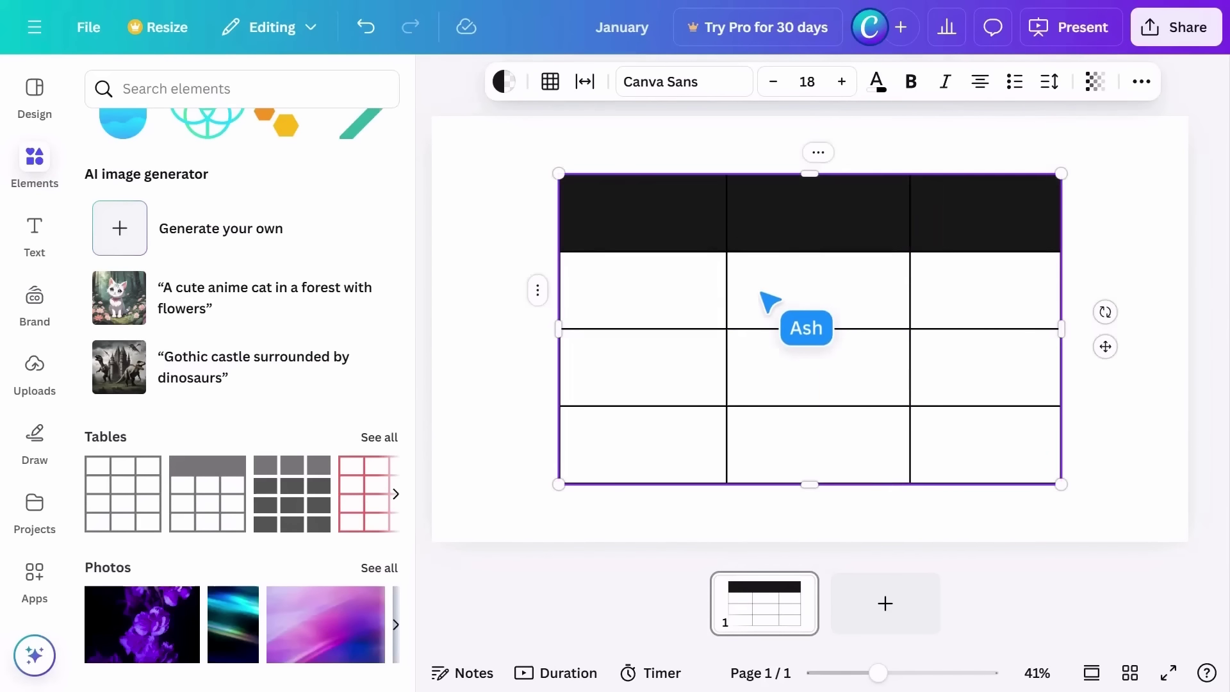
mouse_move(726, 297)
mouse_down()
mouse_move(703, 296)
mouse_move(751, 297)
mouse_up()
- Fill the three header cells dark blue
shift+click(692, 228)
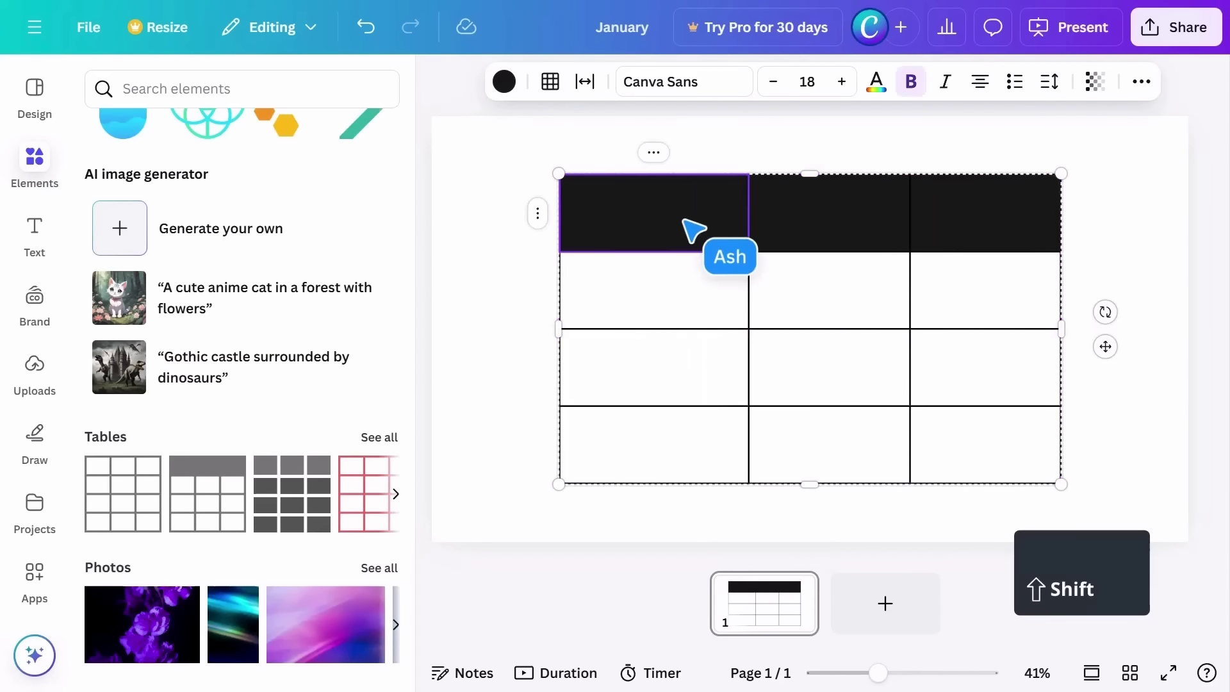
shift+click(810, 228)
shift+click(974, 232)
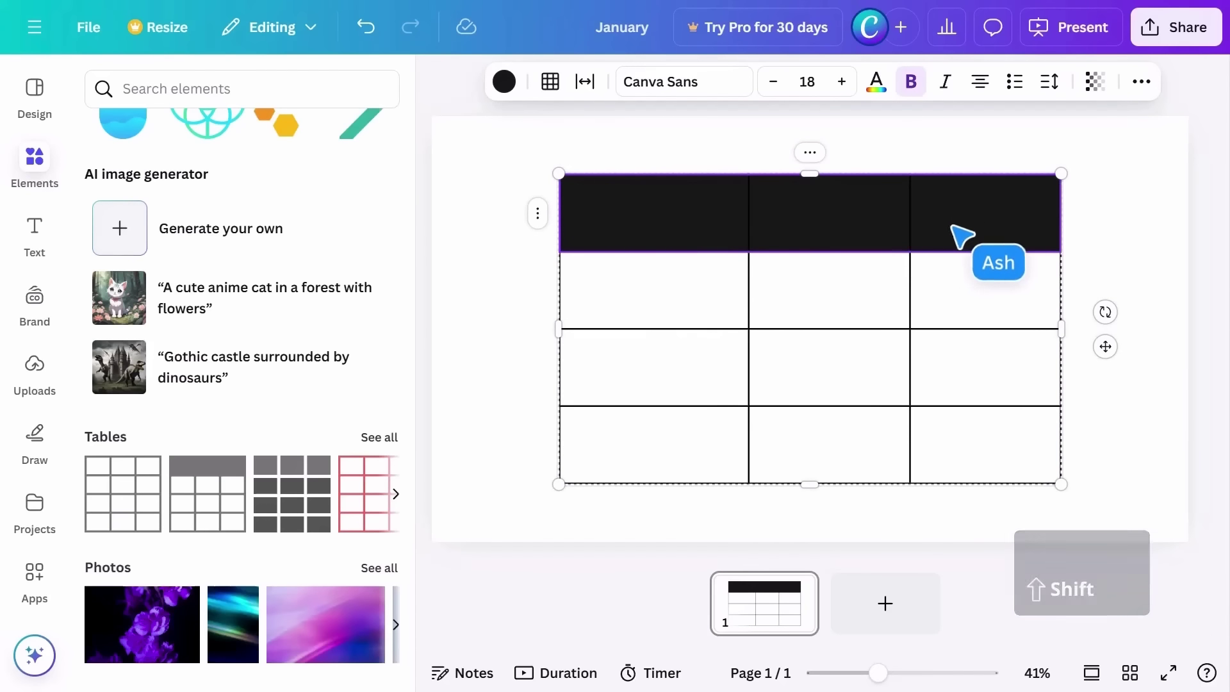
click(504, 81)
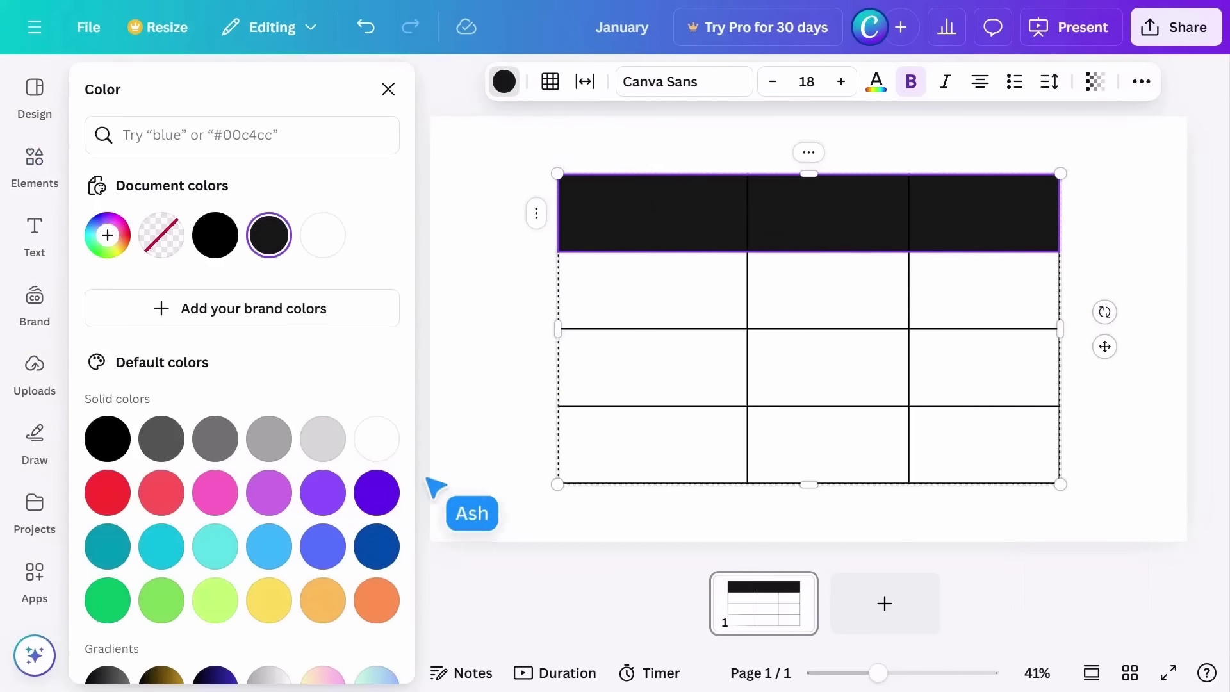
click(382, 546)
- Give the table borders weight 7 in a dotted style
click(615, 183)
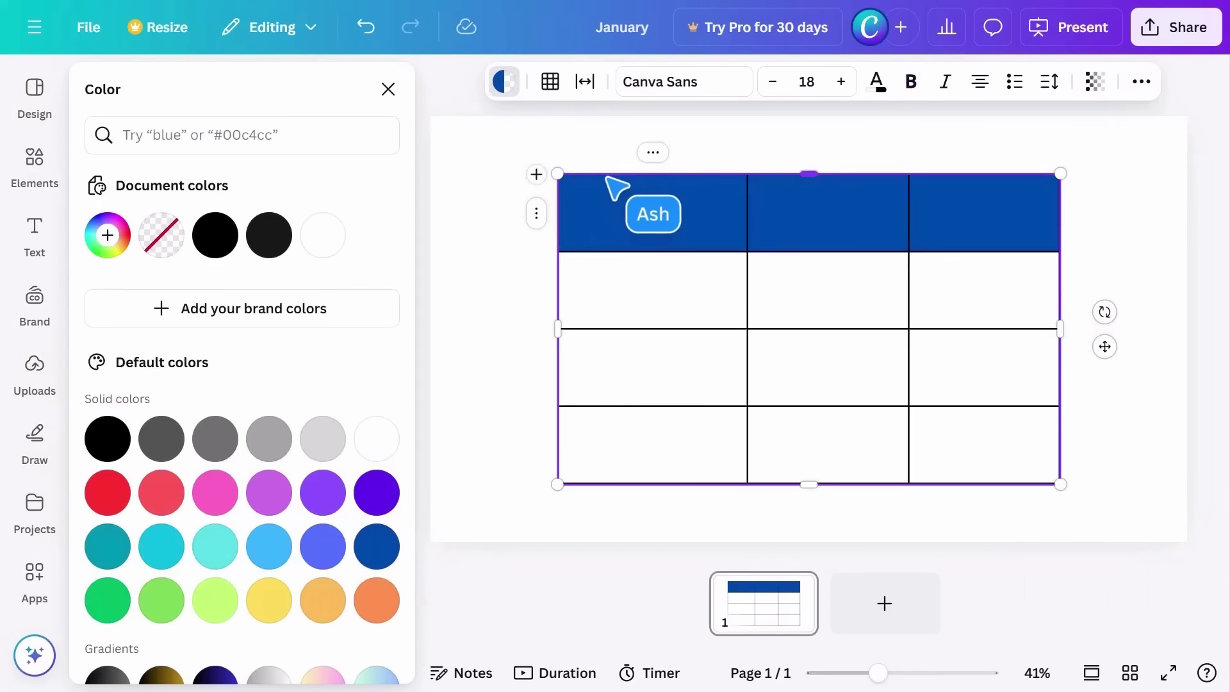
click(551, 83)
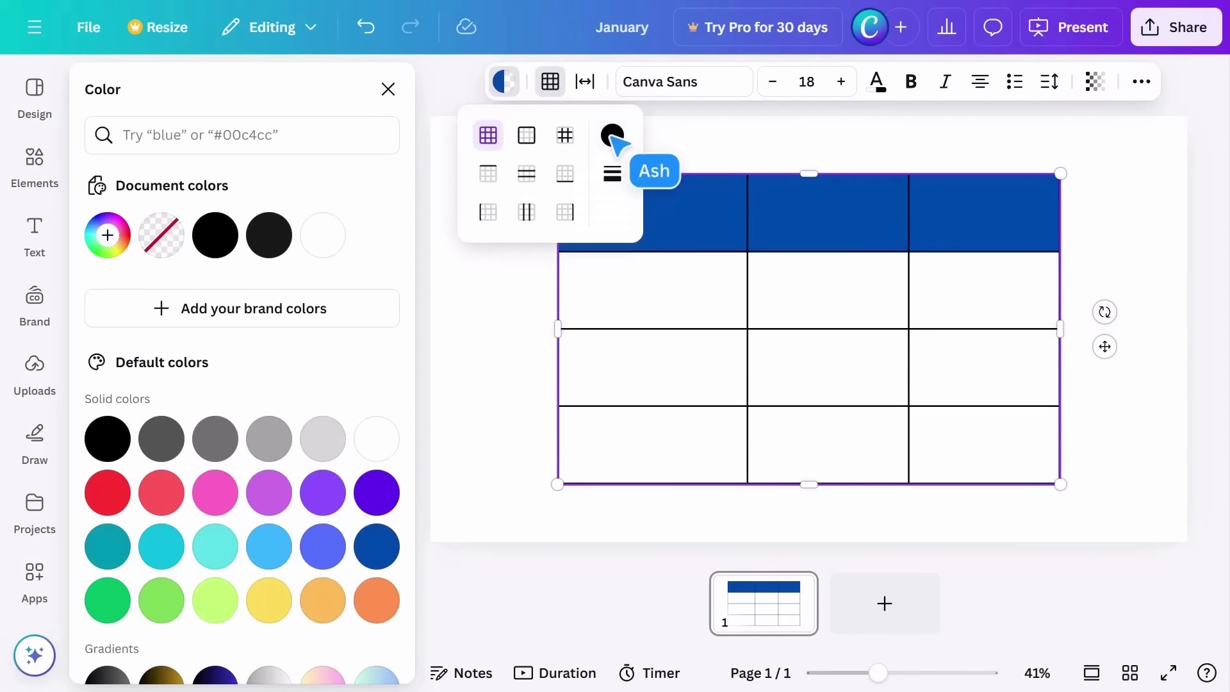
click(612, 136)
click(614, 174)
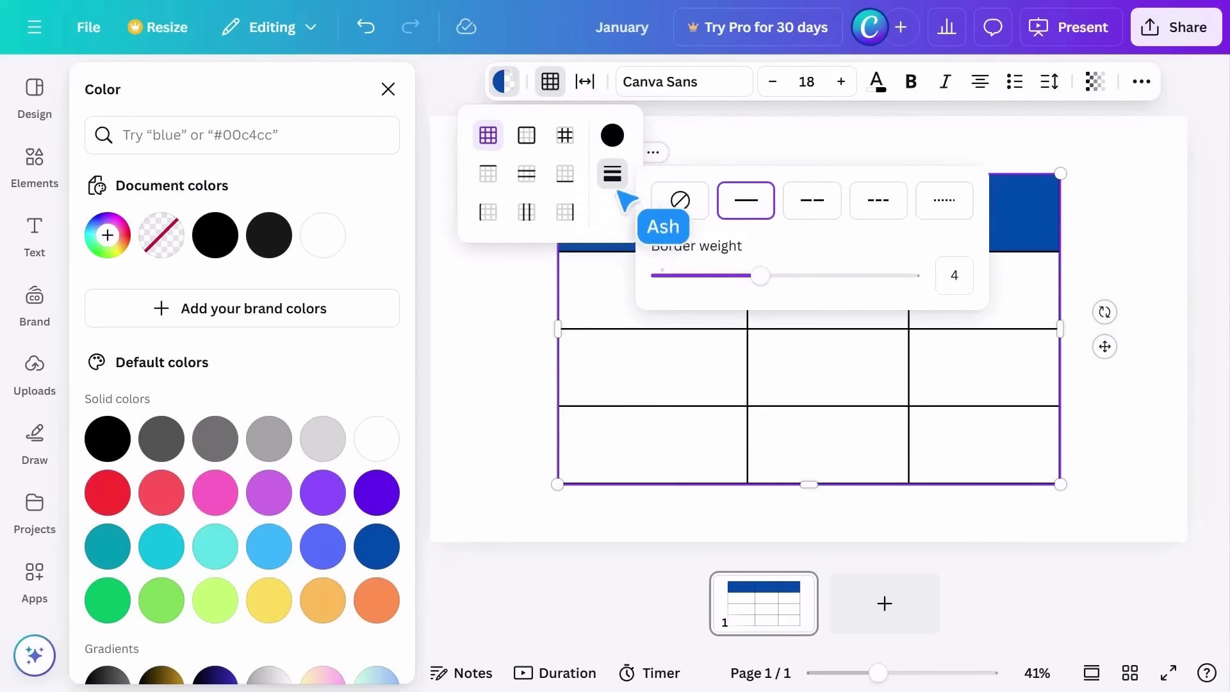
drag(764, 275, 835, 276)
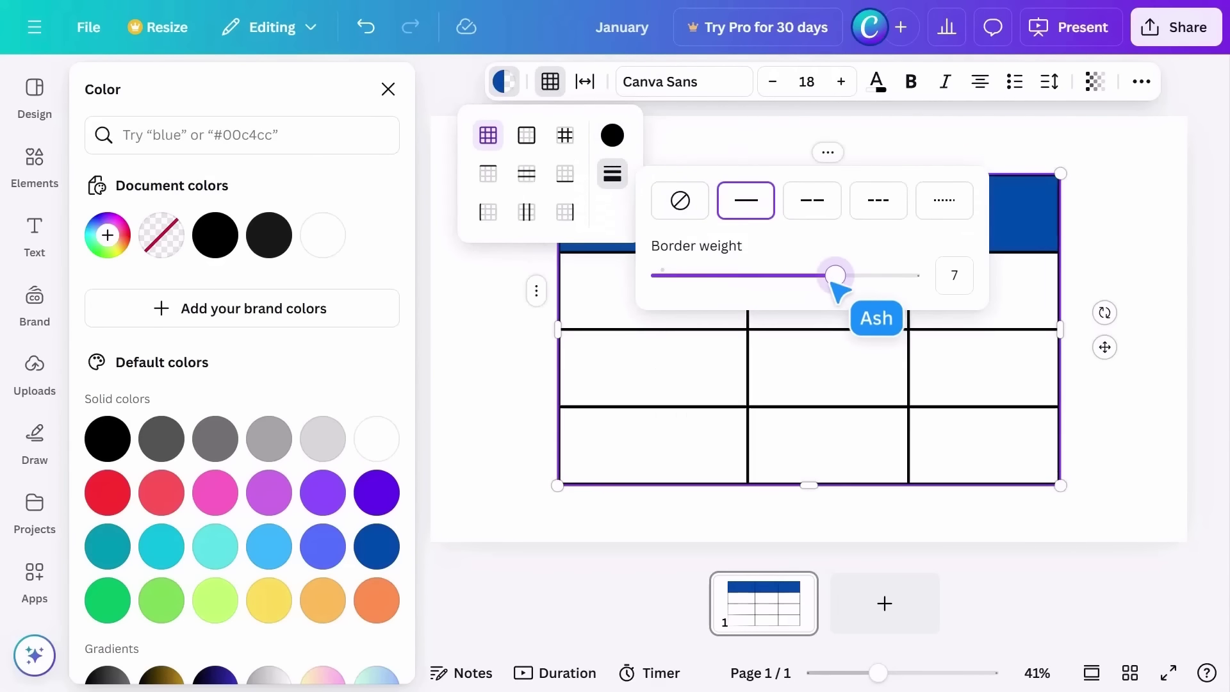
click(942, 207)
click(904, 142)
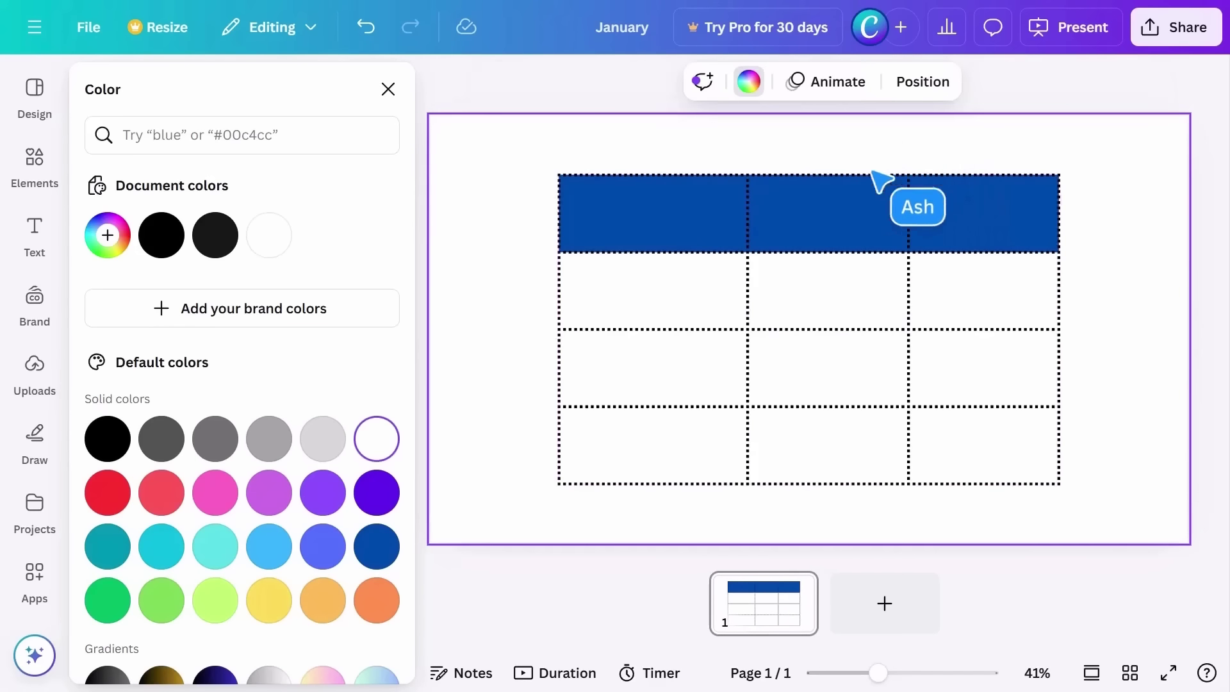
- Enter January through December into the body cells, then glance at the row options menu
click(675, 287)
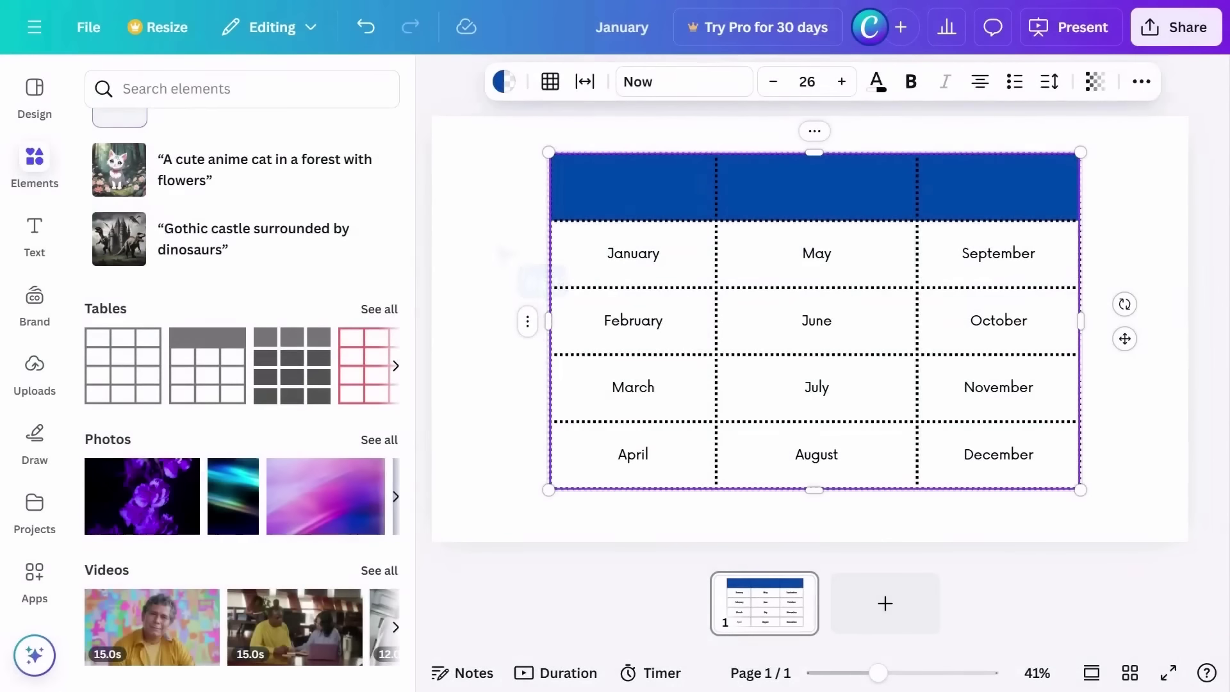
right_click(530, 323)
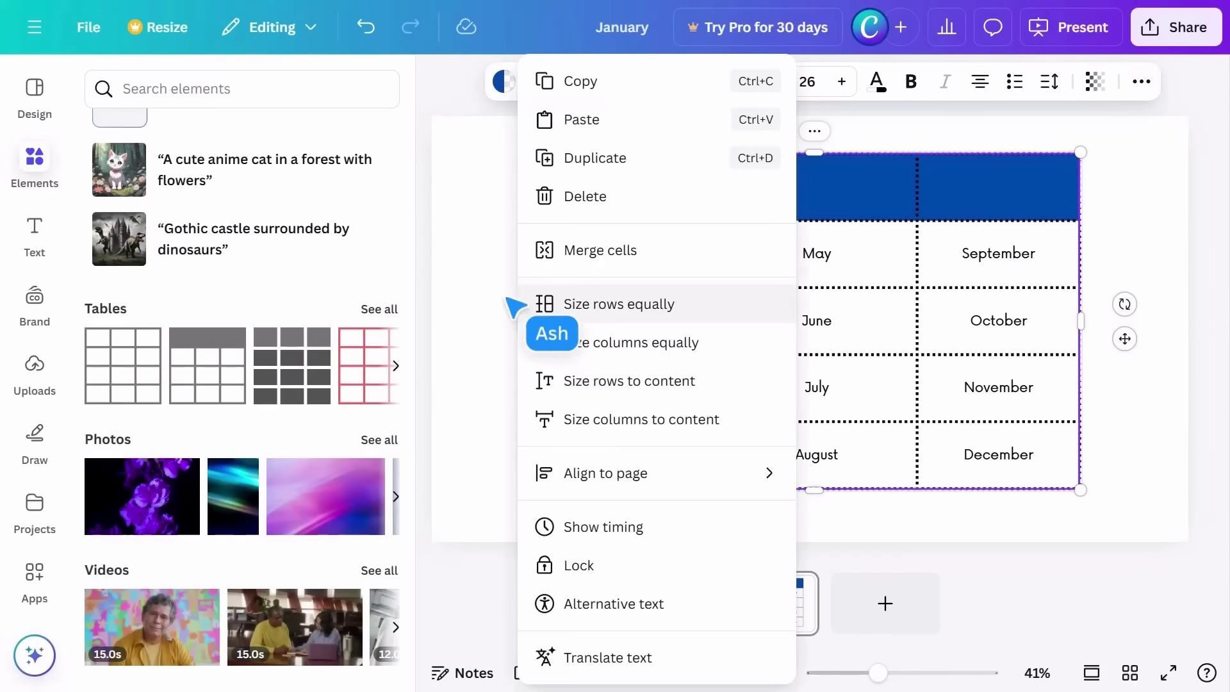
key(Escape)
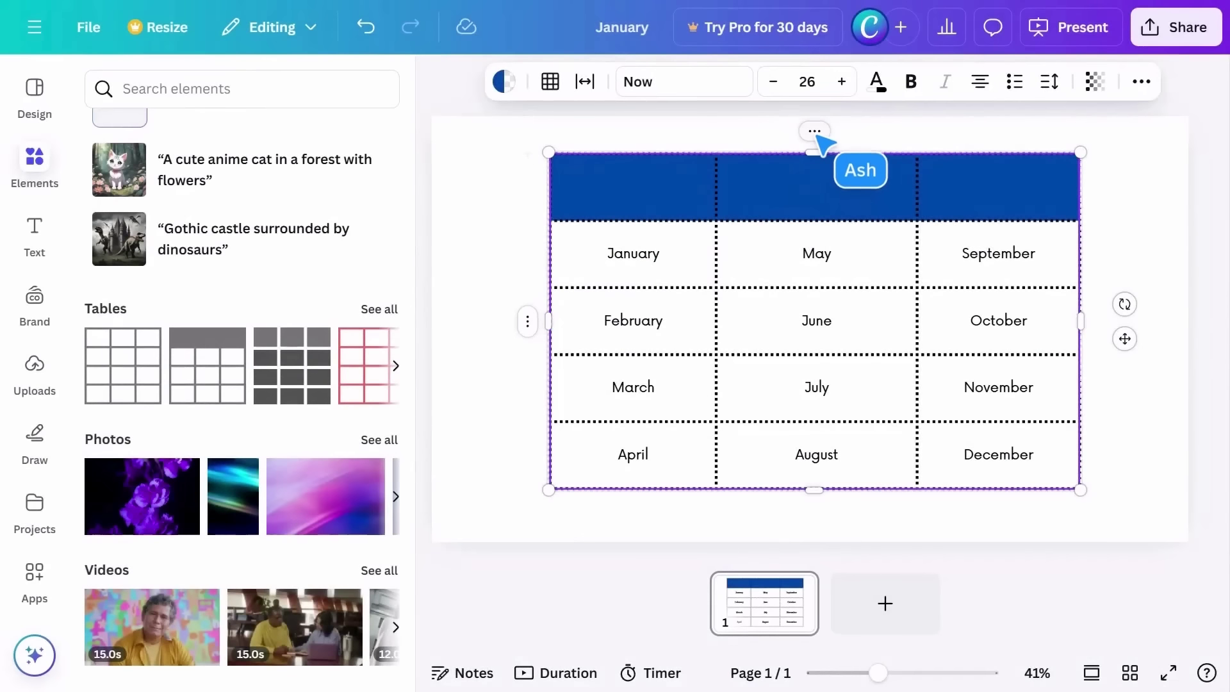
- Check the table column options, then add a blank second slide
click(816, 132)
click(775, 153)
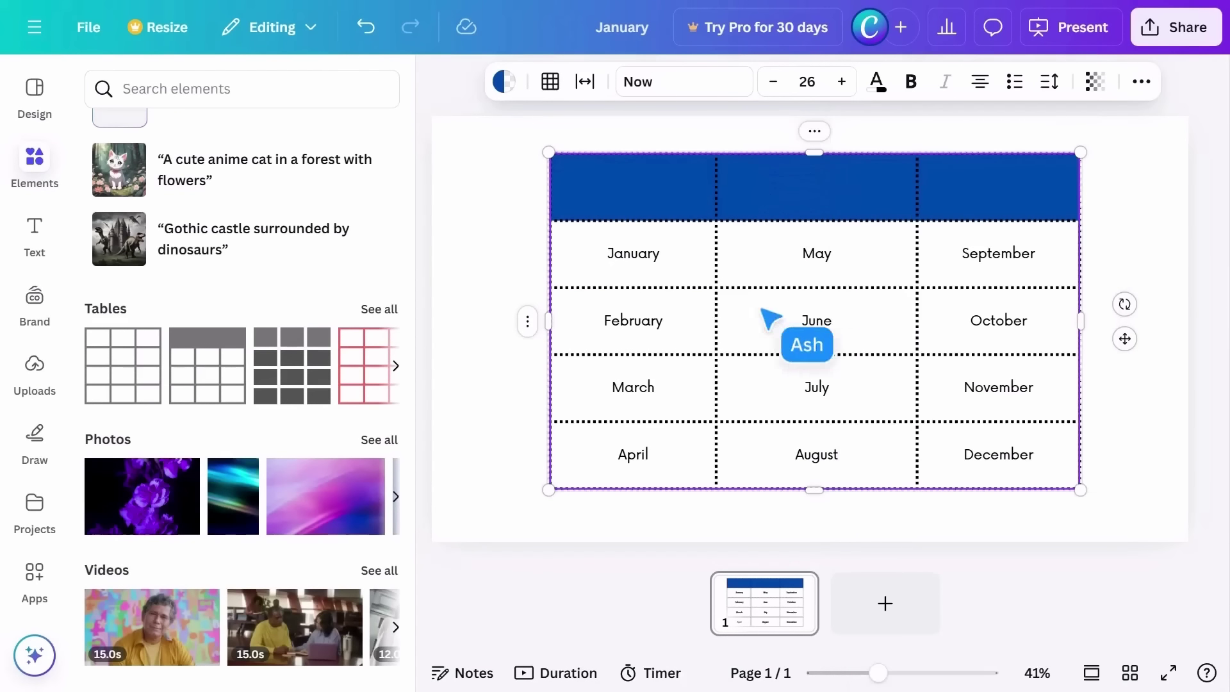
click(859, 594)
- Browse the full Charts library of line, pie, area and scatter charts
scroll(373, 387, down, 6)
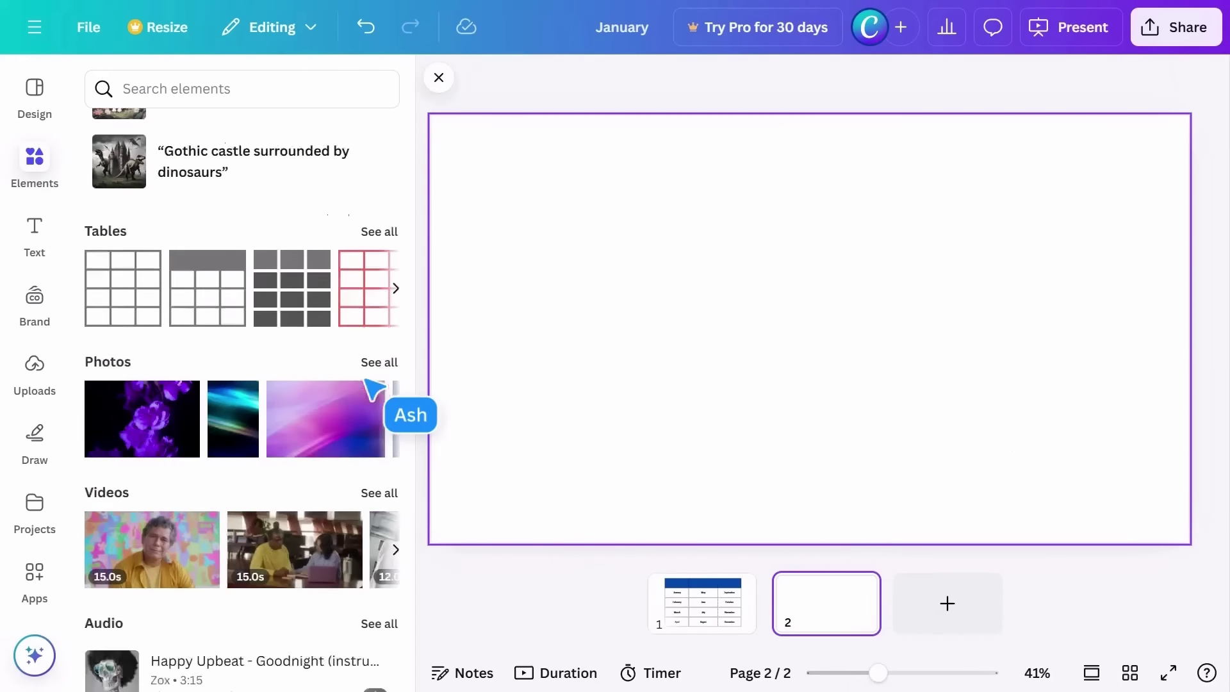
click(385, 447)
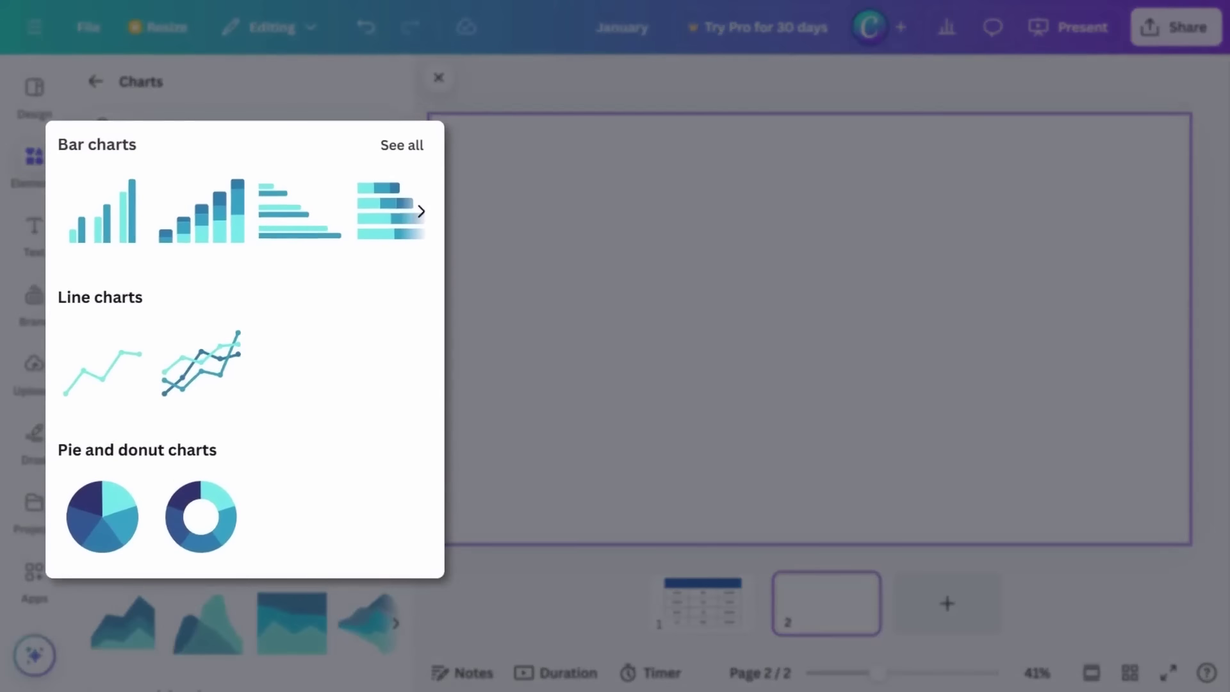
scroll(253, 417, down, 5)
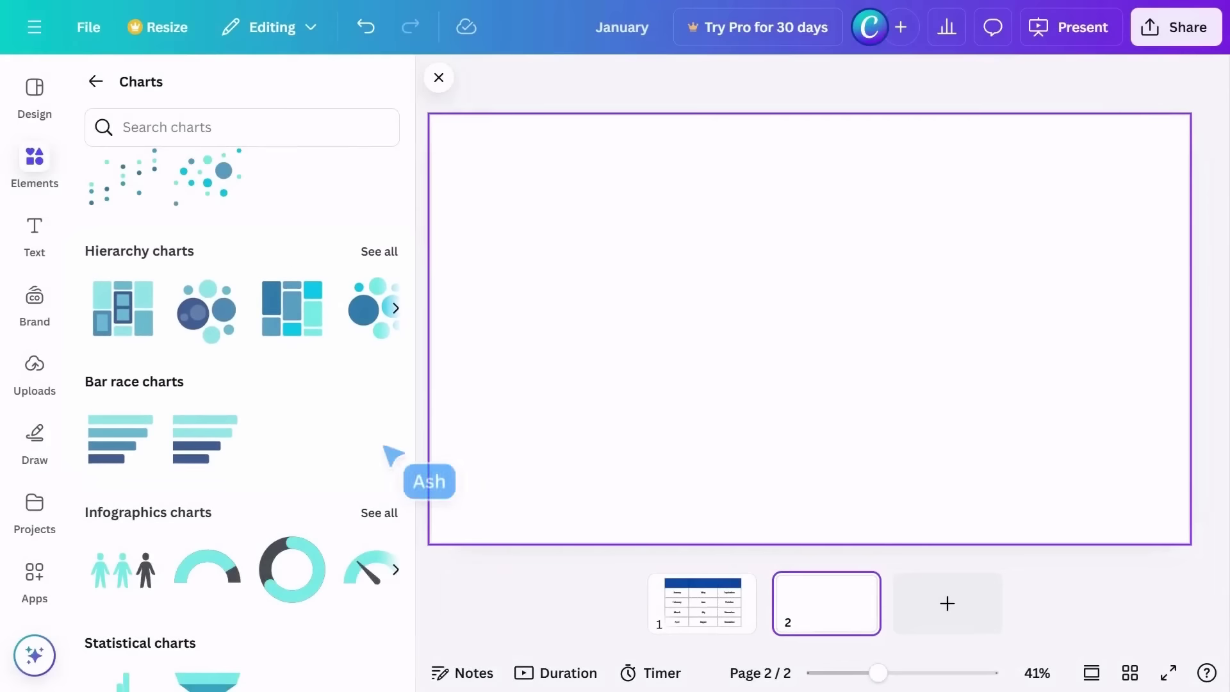
scroll(392, 455, up, 5)
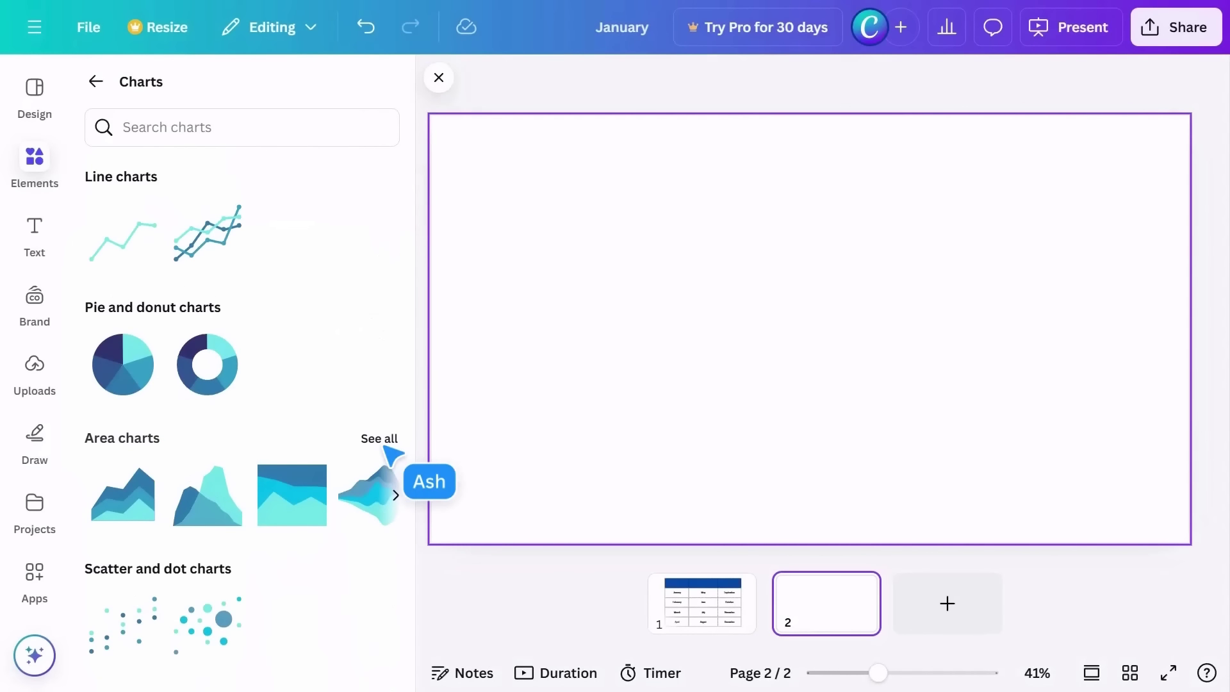
- Add a pie chart to page 2 and rename its first labels to 18-25 and 25-30
drag(123, 364, 677, 203)
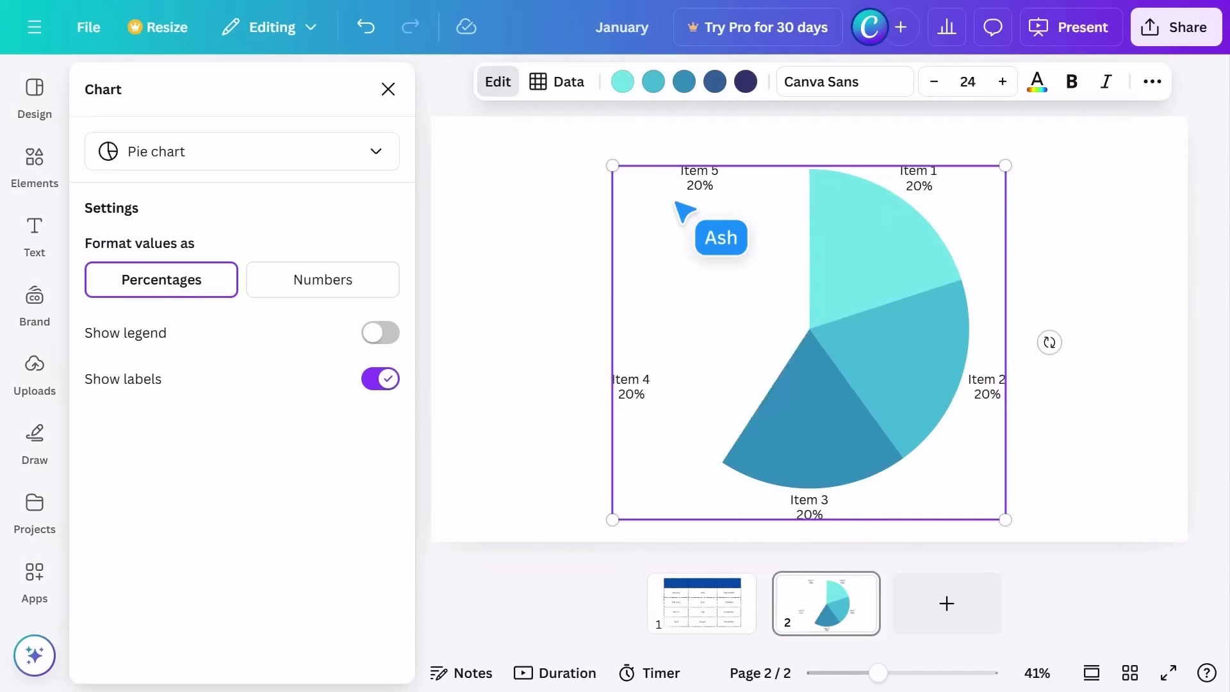
click(556, 84)
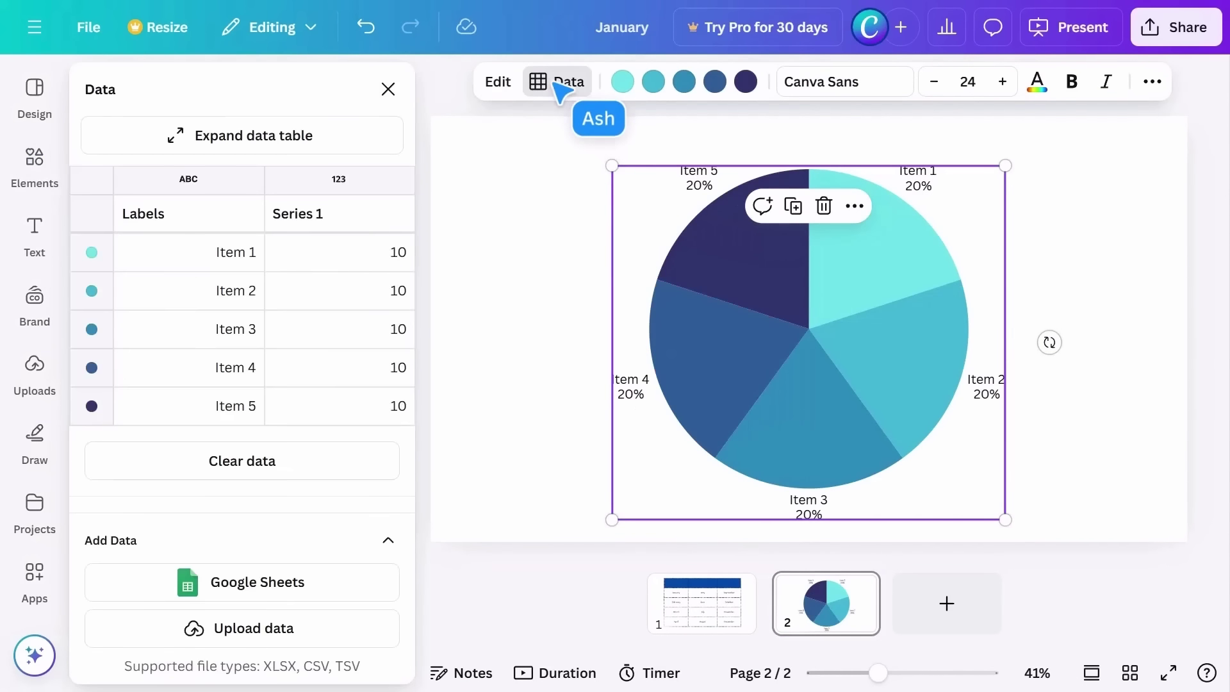
click(203, 246)
text(18-25)
key(Return)
text(25)
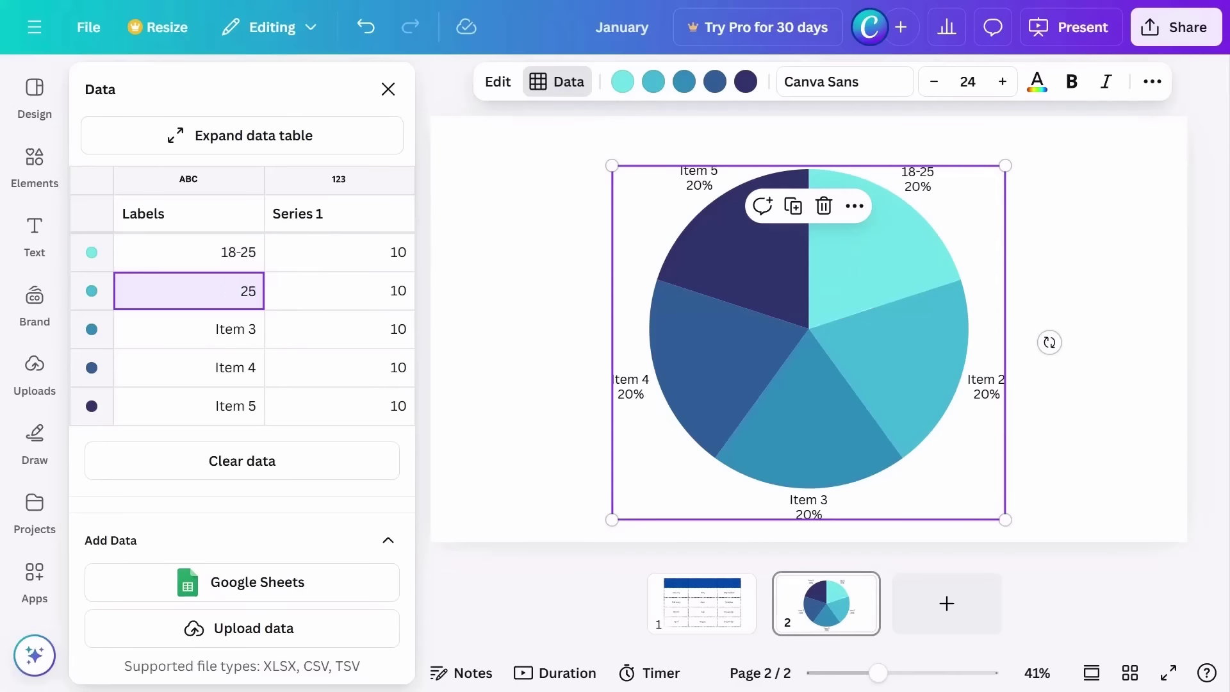
text(-30)
key(Return)
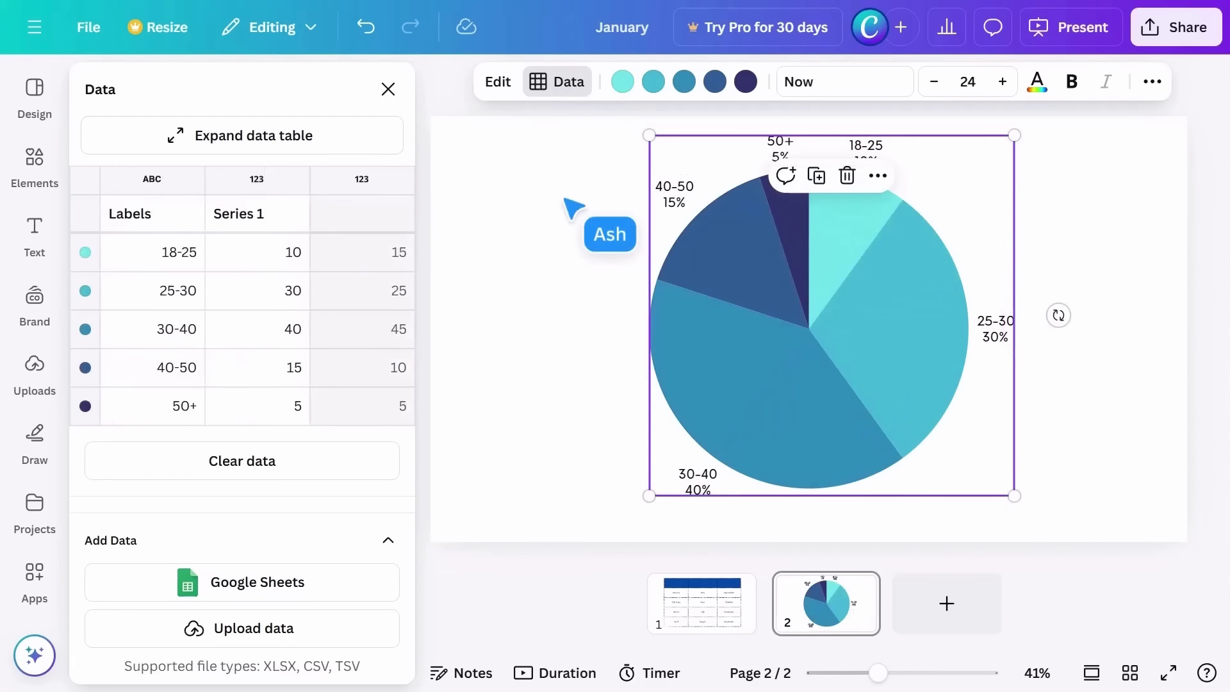
- Review the pie chart's type list and animation choices, then reopen its settings
click(502, 90)
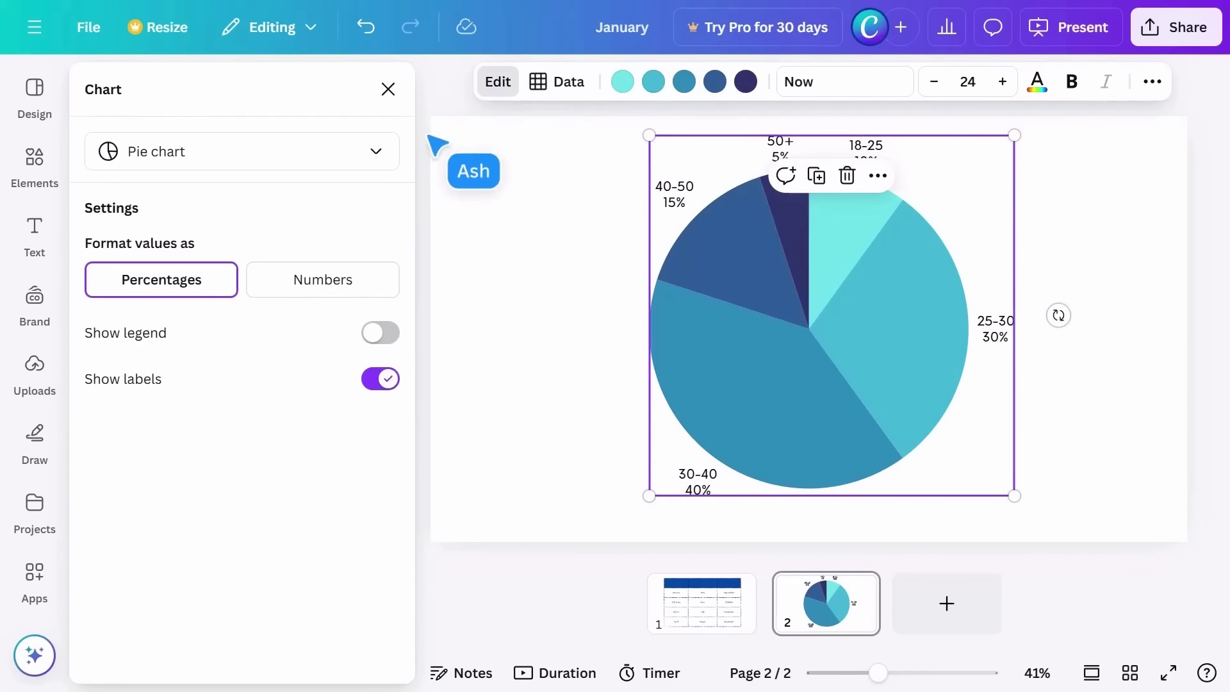
click(385, 153)
click(384, 151)
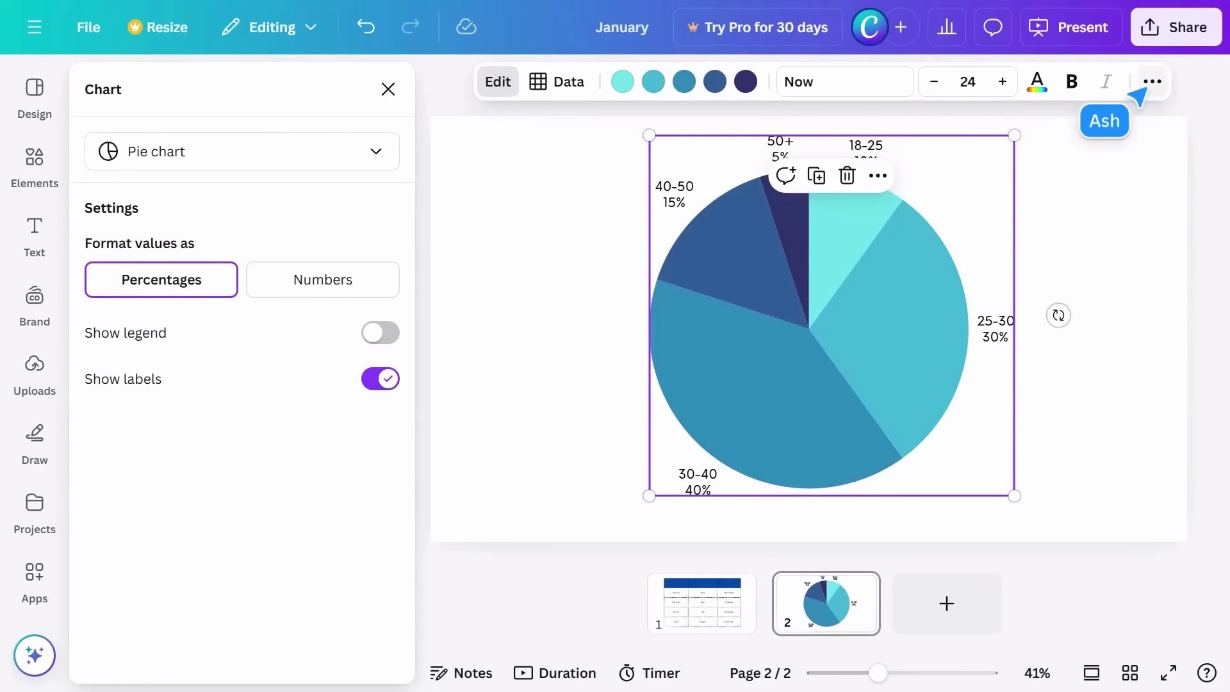
click(1152, 82)
click(1000, 124)
scroll(410, 355, down, 1)
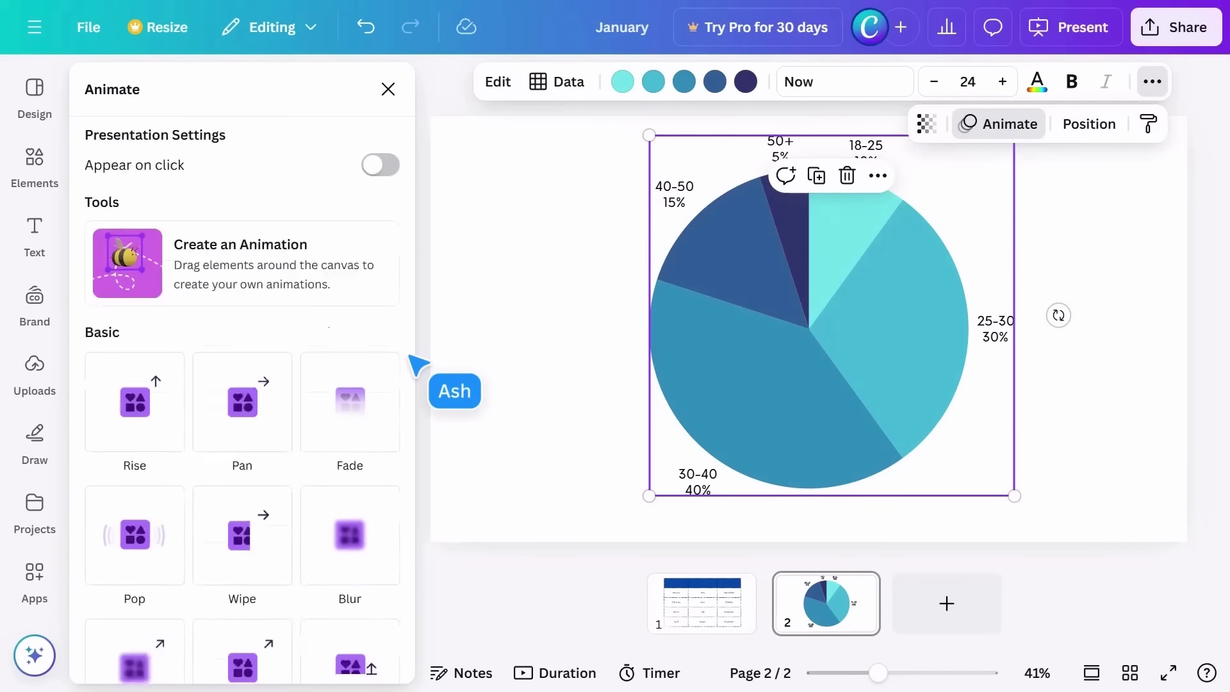
scroll(320, 333, down, 3)
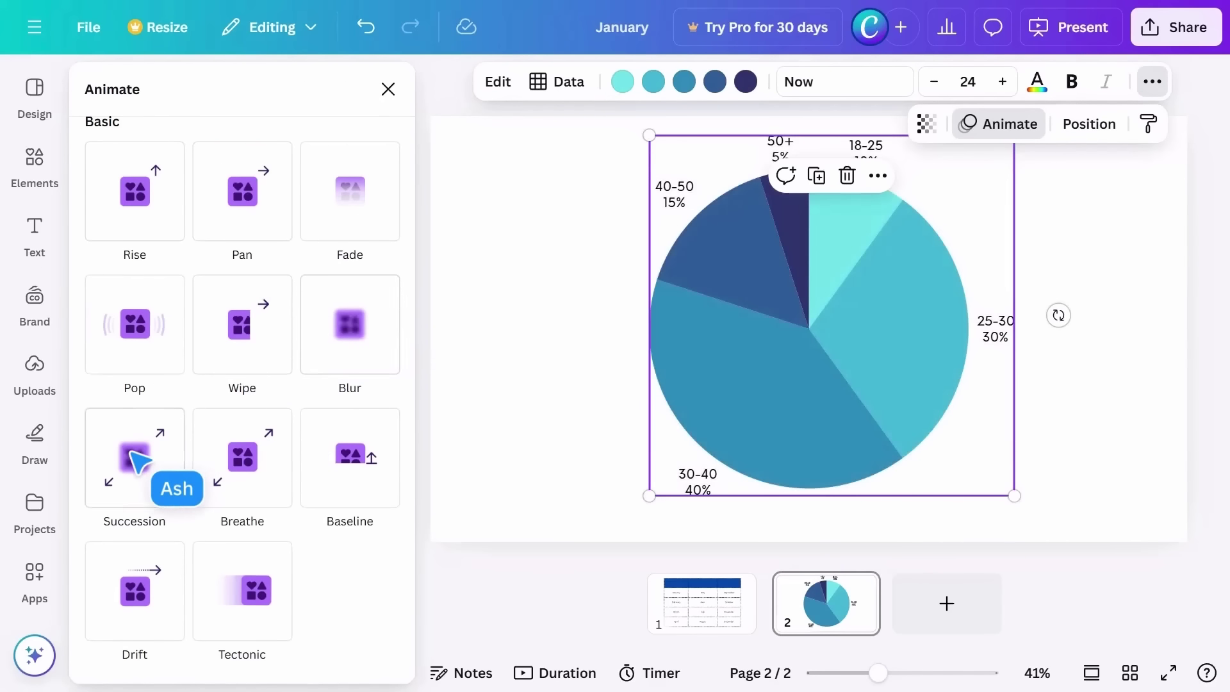
click(514, 86)
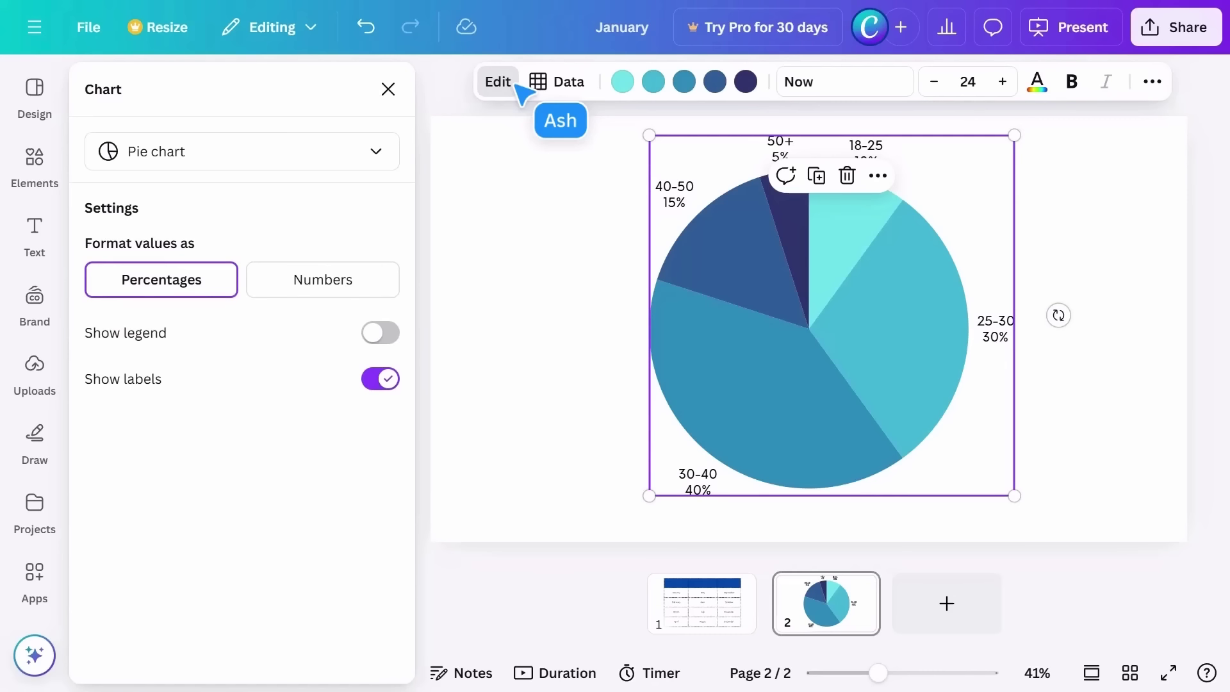
- Switch the pie chart to Bar chart race, then to Packed circles, and focus the 30-40 circle
click(374, 155)
scroll(368, 243, down, 3)
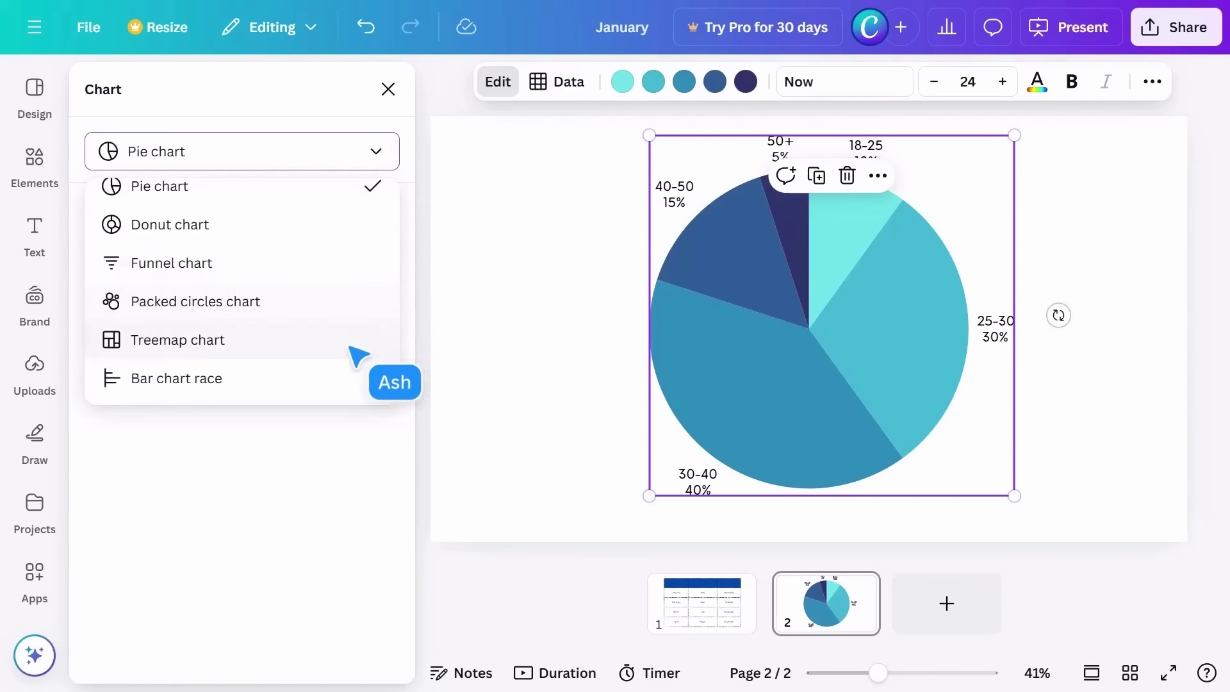
click(336, 381)
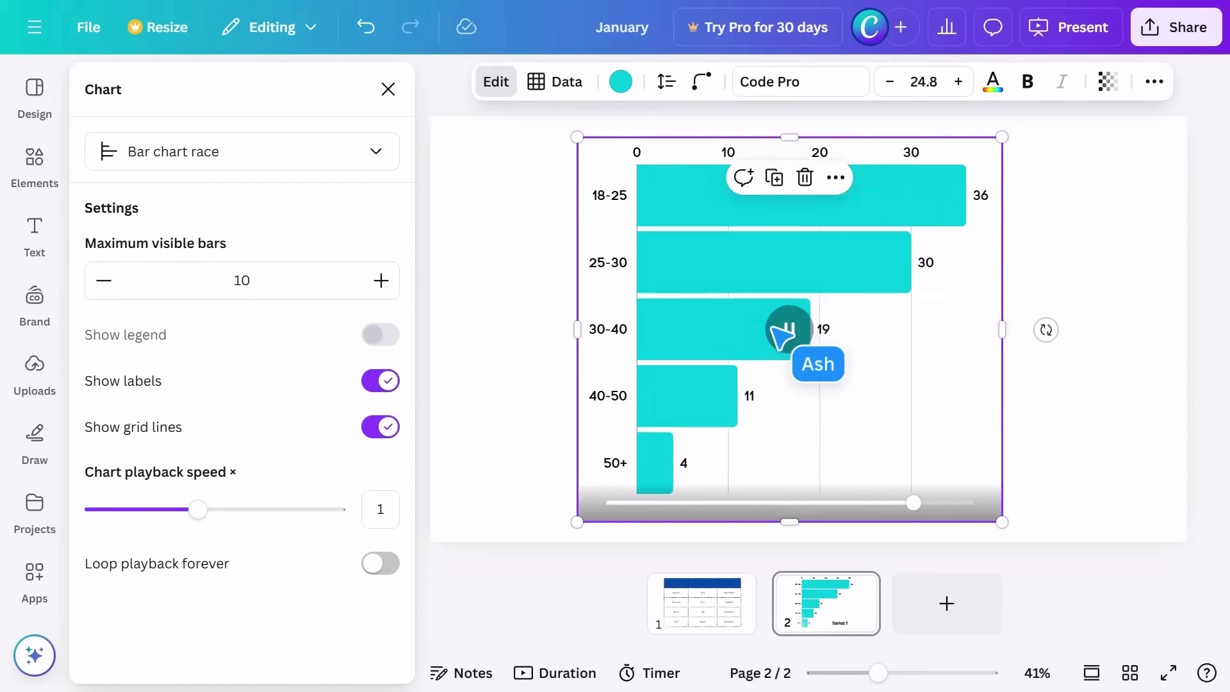
click(384, 161)
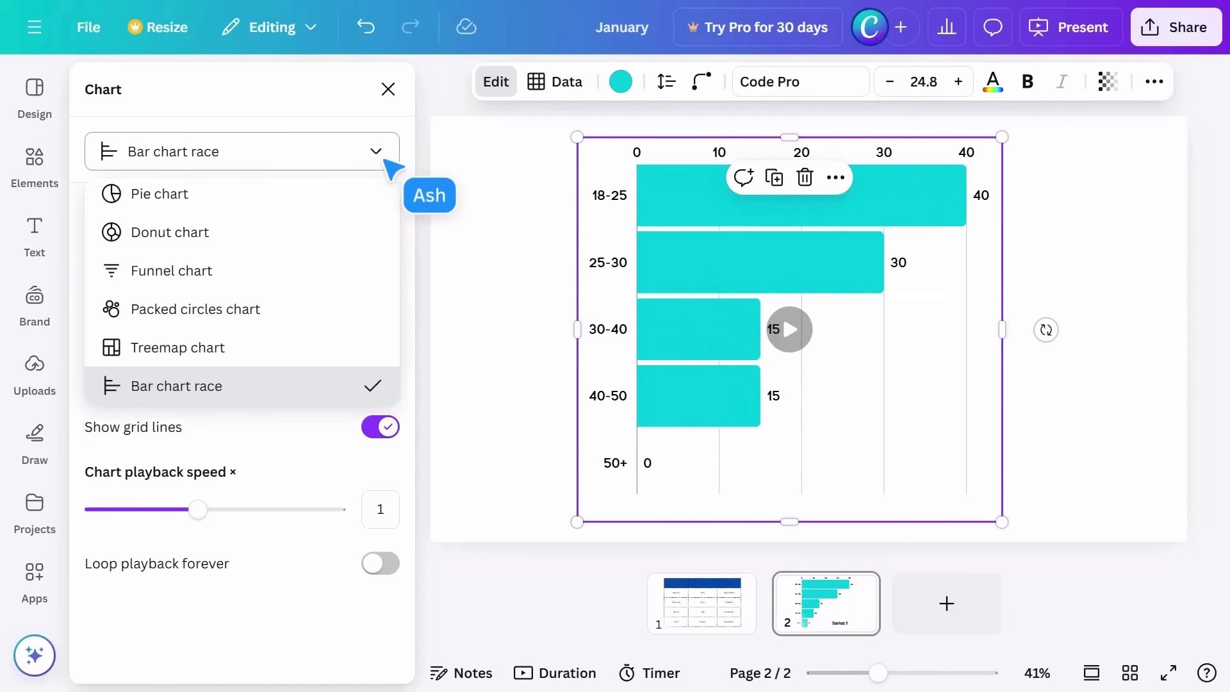
click(315, 302)
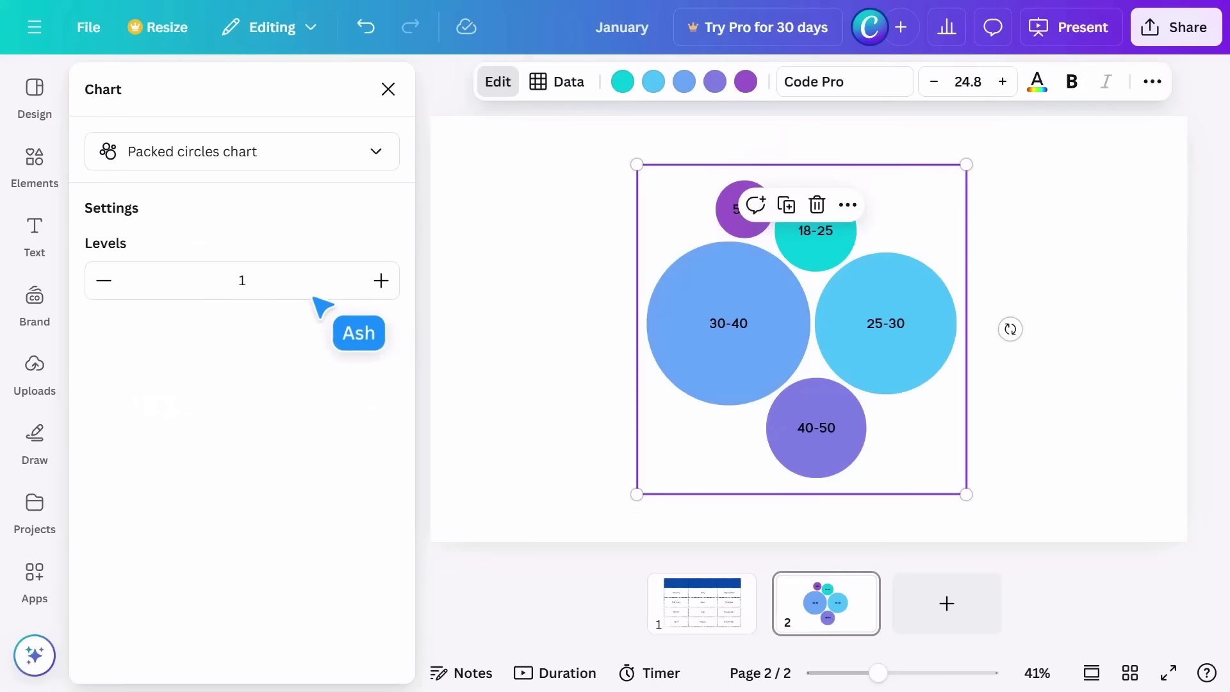
click(736, 321)
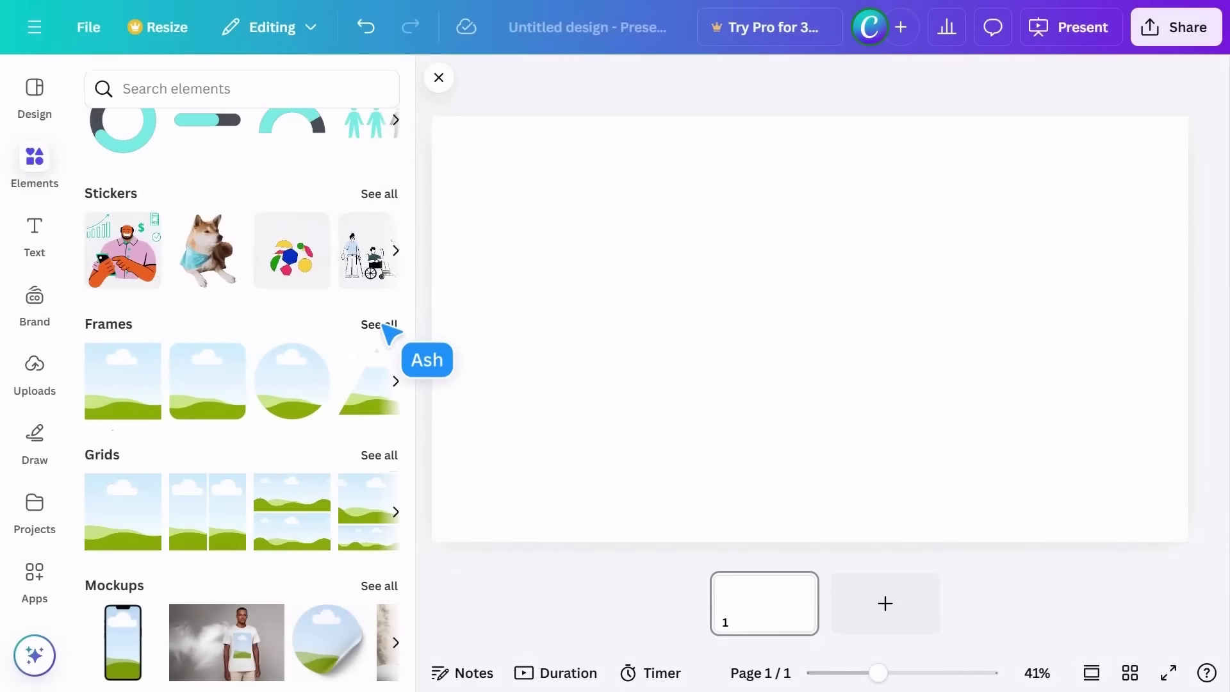
- Place a phone frame from Frames > Devices on the page, enlarged and moved right
click(383, 324)
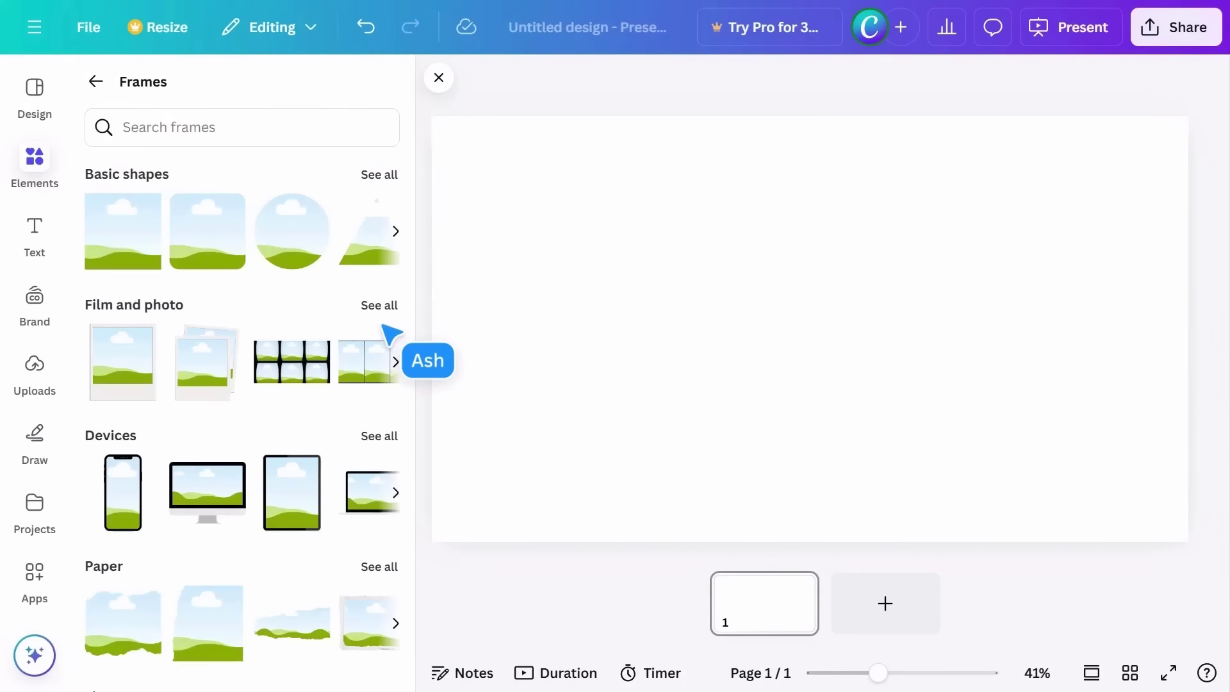
scroll(384, 328, down, 10)
scroll(387, 334, down, 5)
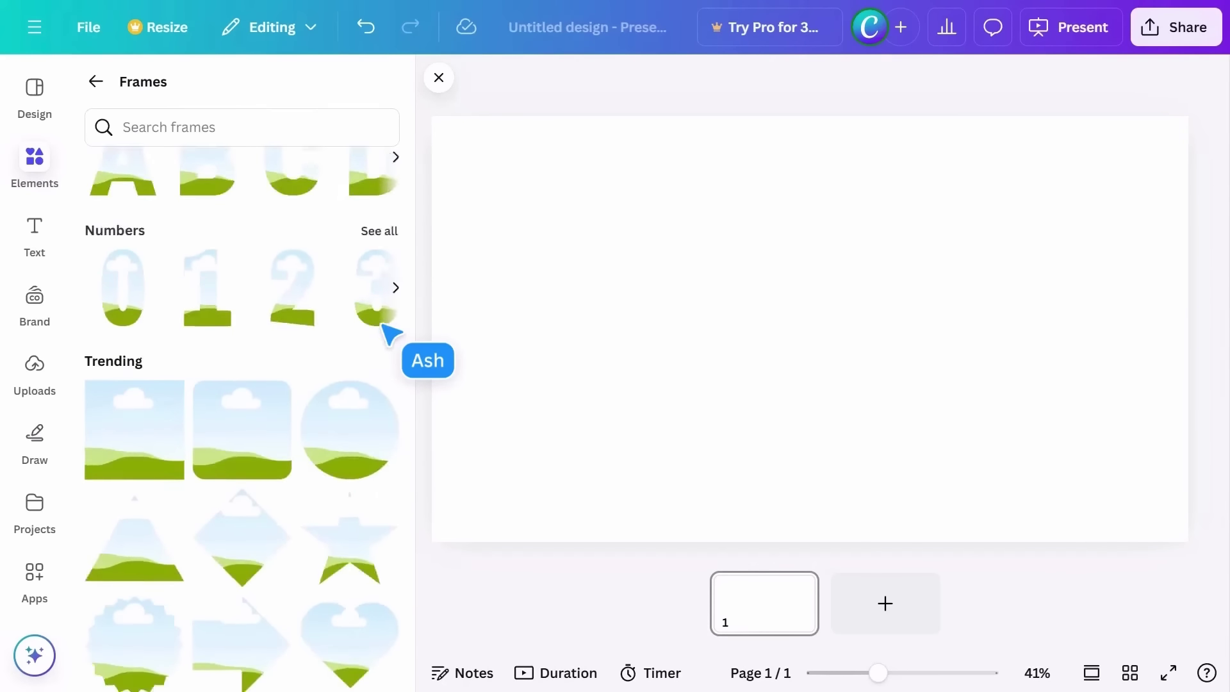
scroll(388, 333, up, 10)
scroll(387, 330, up, 1)
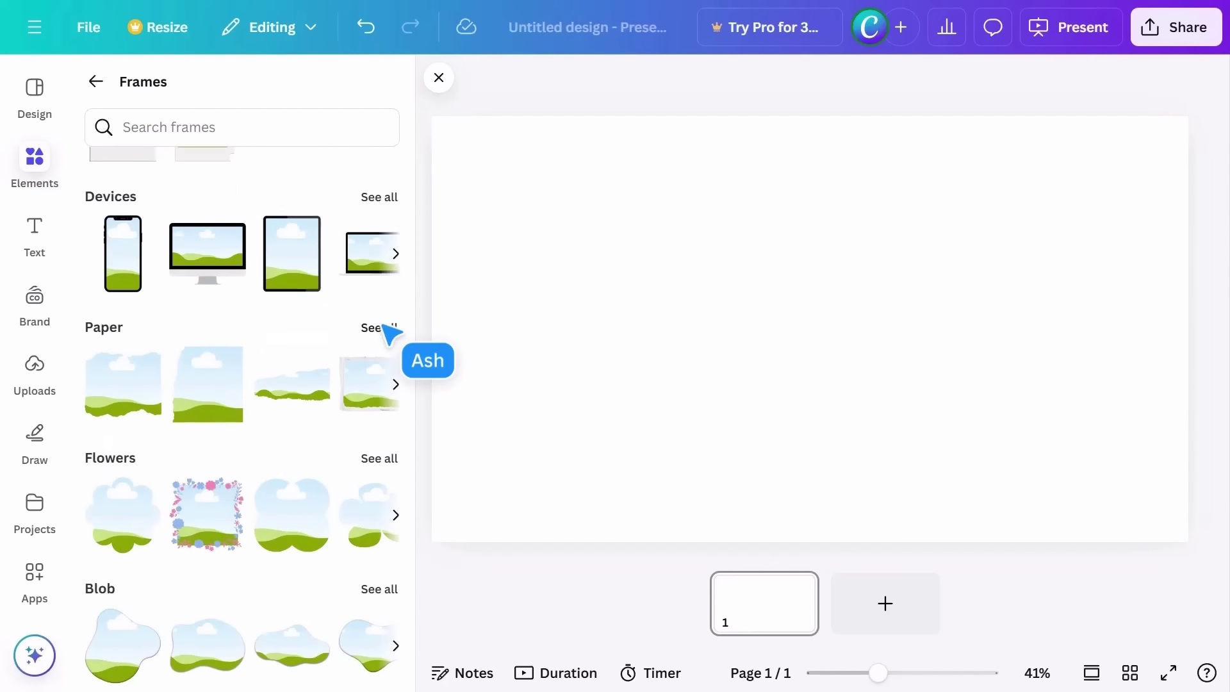
click(387, 198)
drag(164, 187, 818, 241)
drag(878, 401, 959, 381)
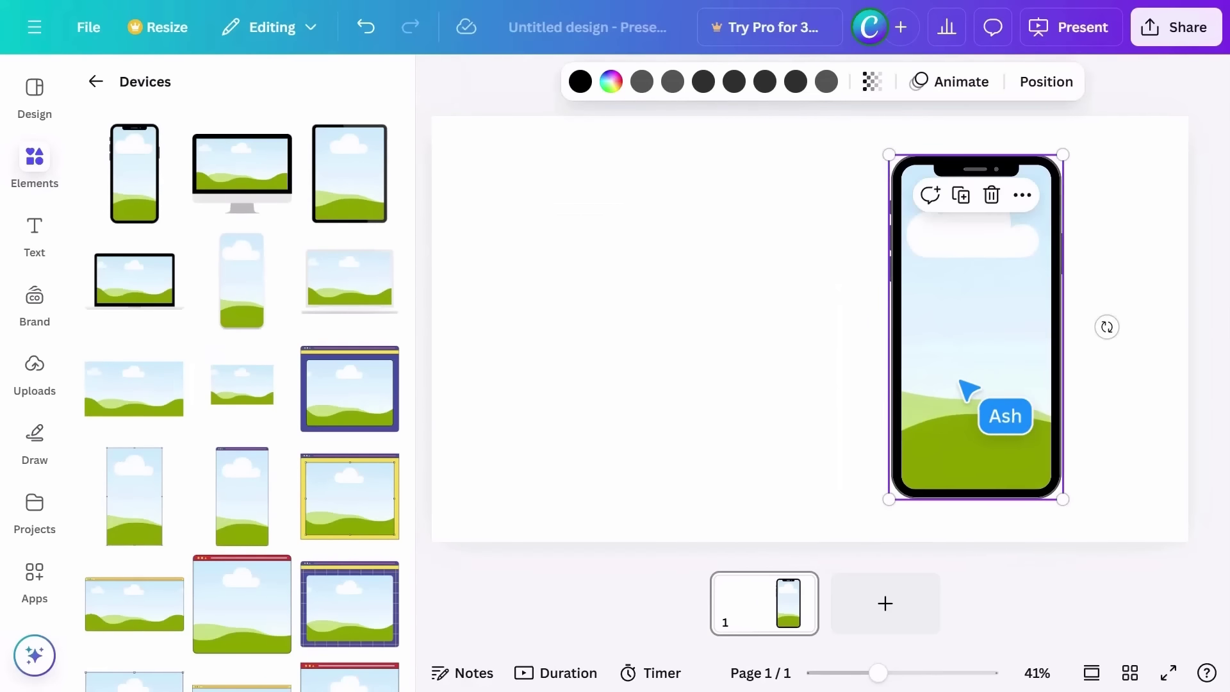
- Drop the yellow man-in-chair photo from Recently used into the phone frame
click(98, 82)
scroll(288, 224, up, 5)
scroll(291, 223, up, 4)
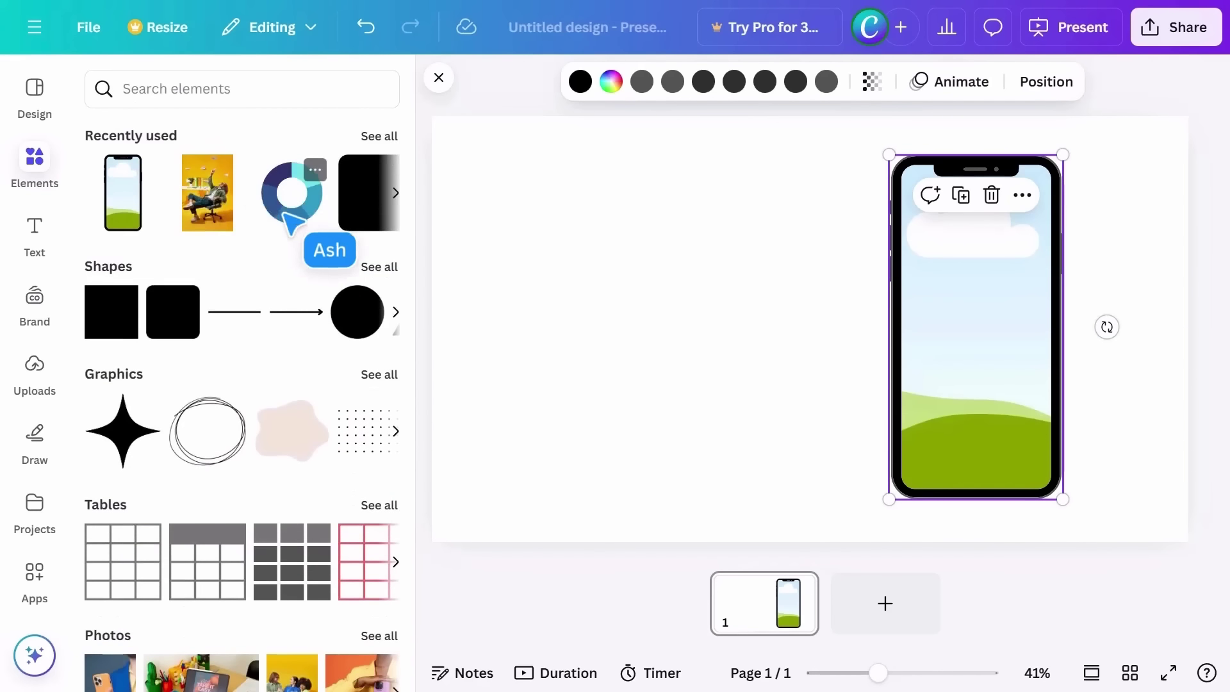
drag(233, 192, 942, 266)
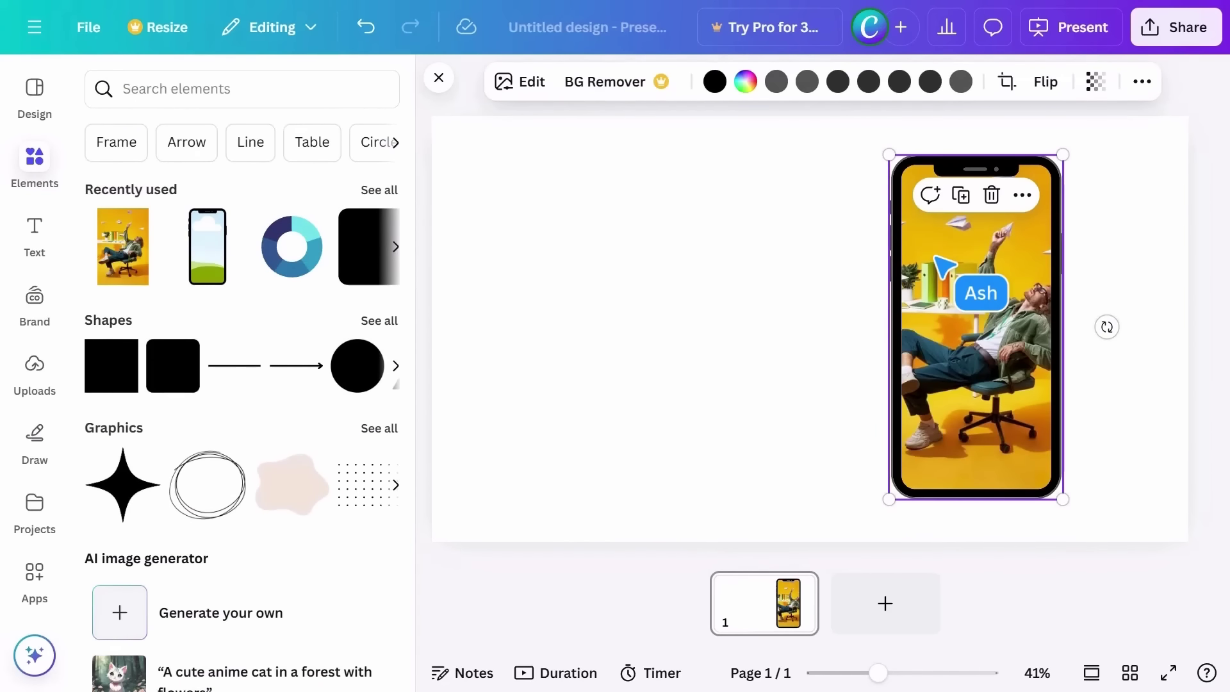
- Reposition the photo inside the phone frame and apply Smart Crop
double_click(936, 258)
mouse_move(937, 256)
mouse_down()
mouse_move(898, 267)
mouse_move(952, 267)
mouse_move(924, 258)
mouse_up()
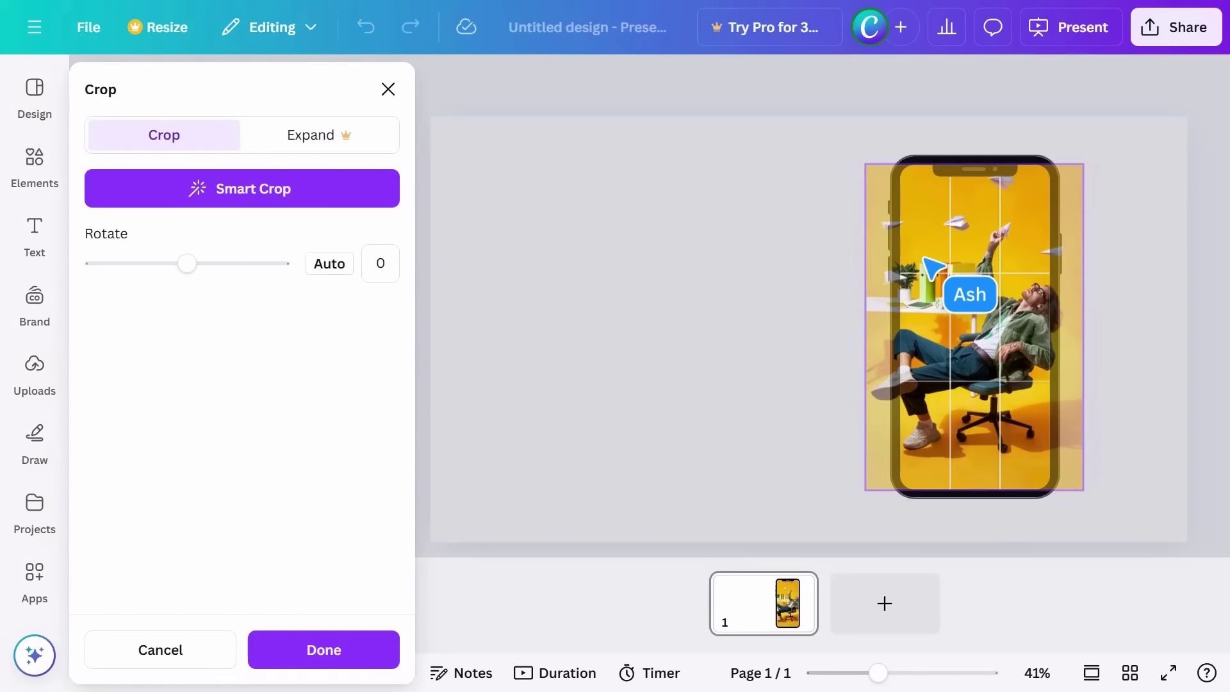
click(357, 194)
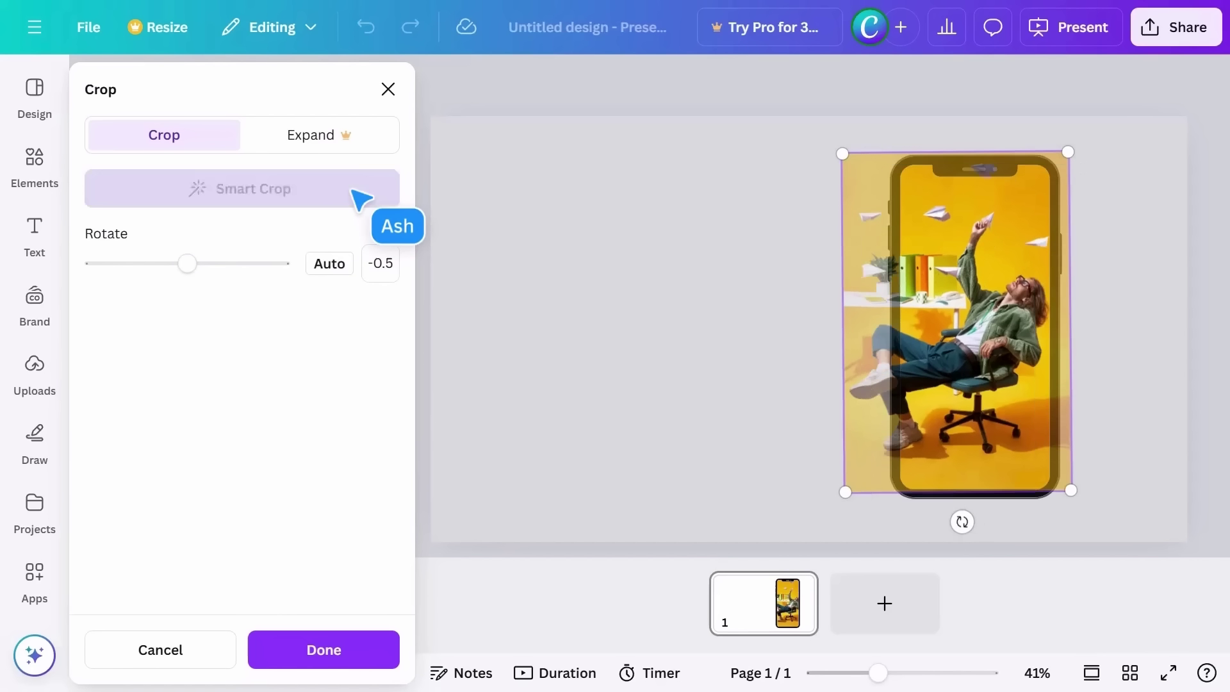
click(328, 644)
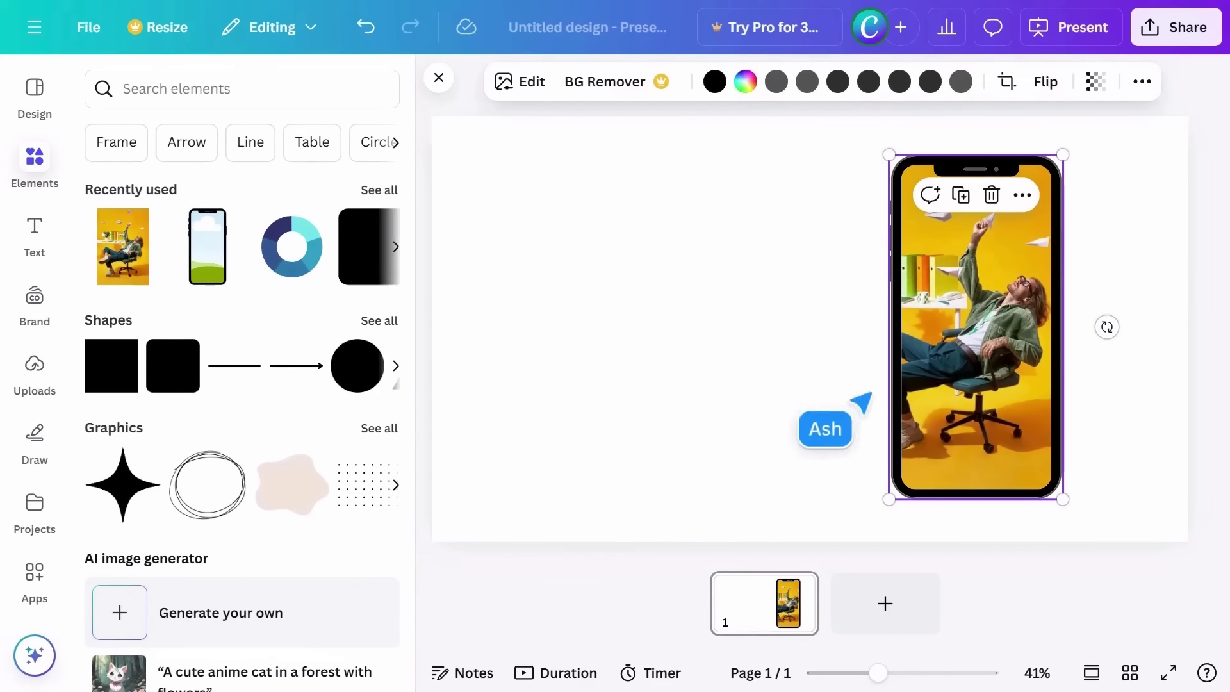
- Detach the photo, move it left of the phone, and delete the empty frame
right_click(950, 330)
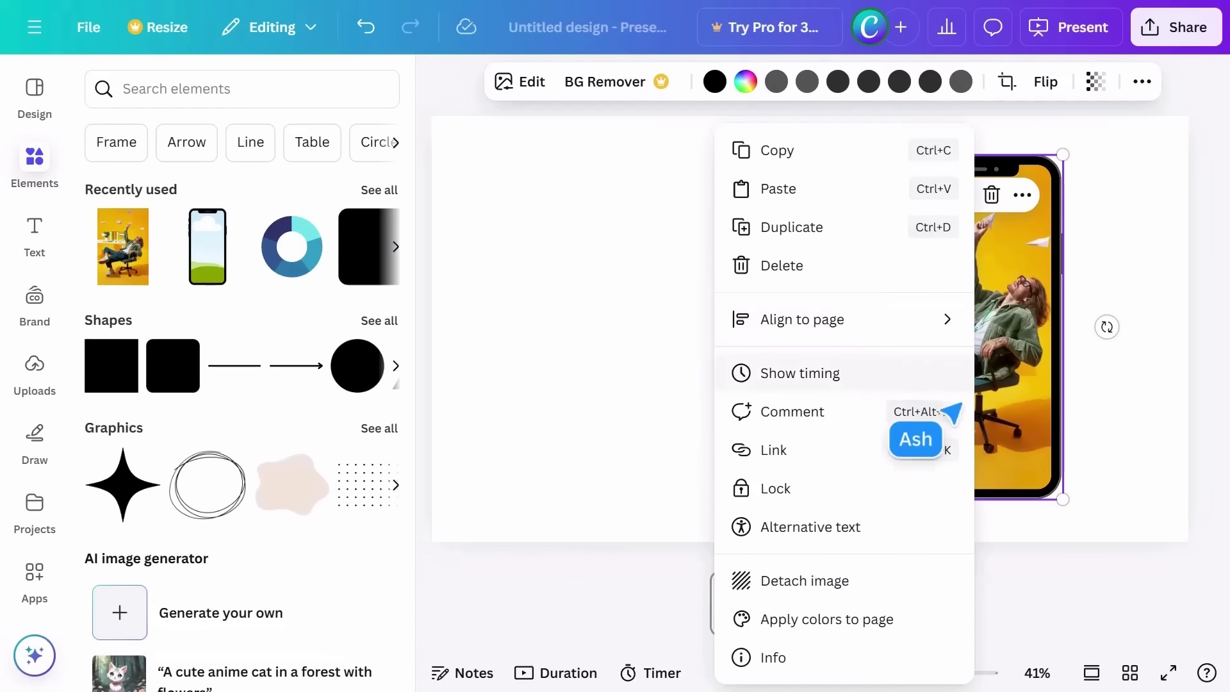
click(835, 583)
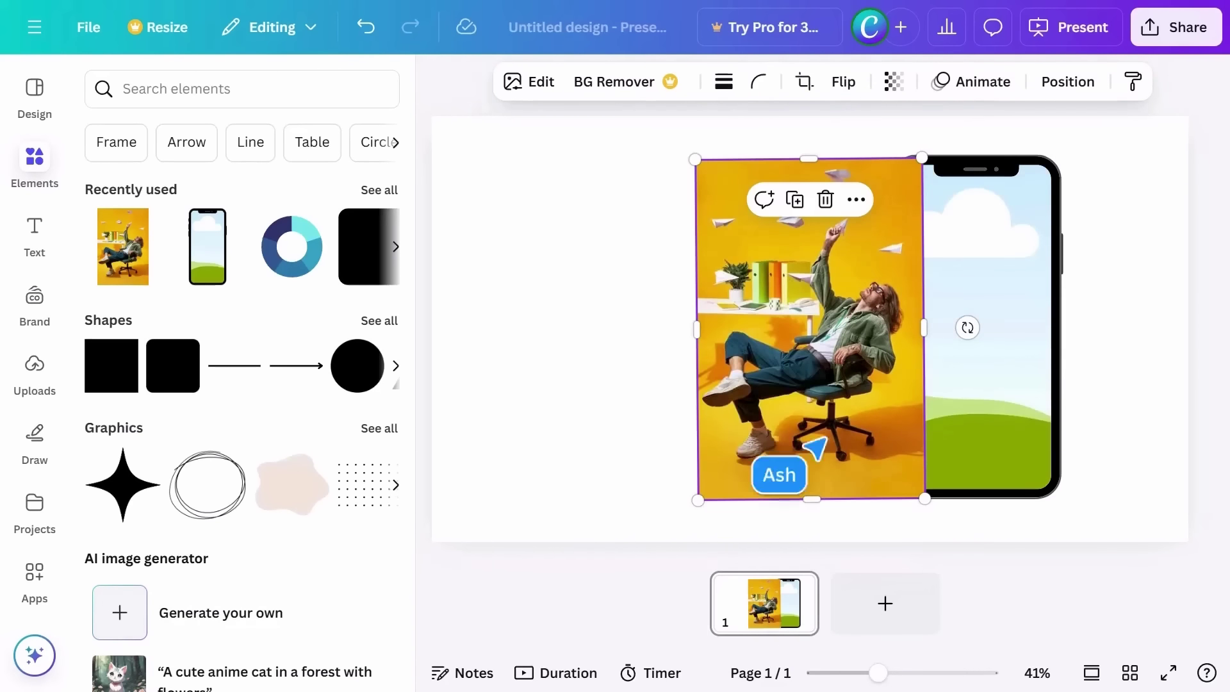
drag(815, 444, 624, 385)
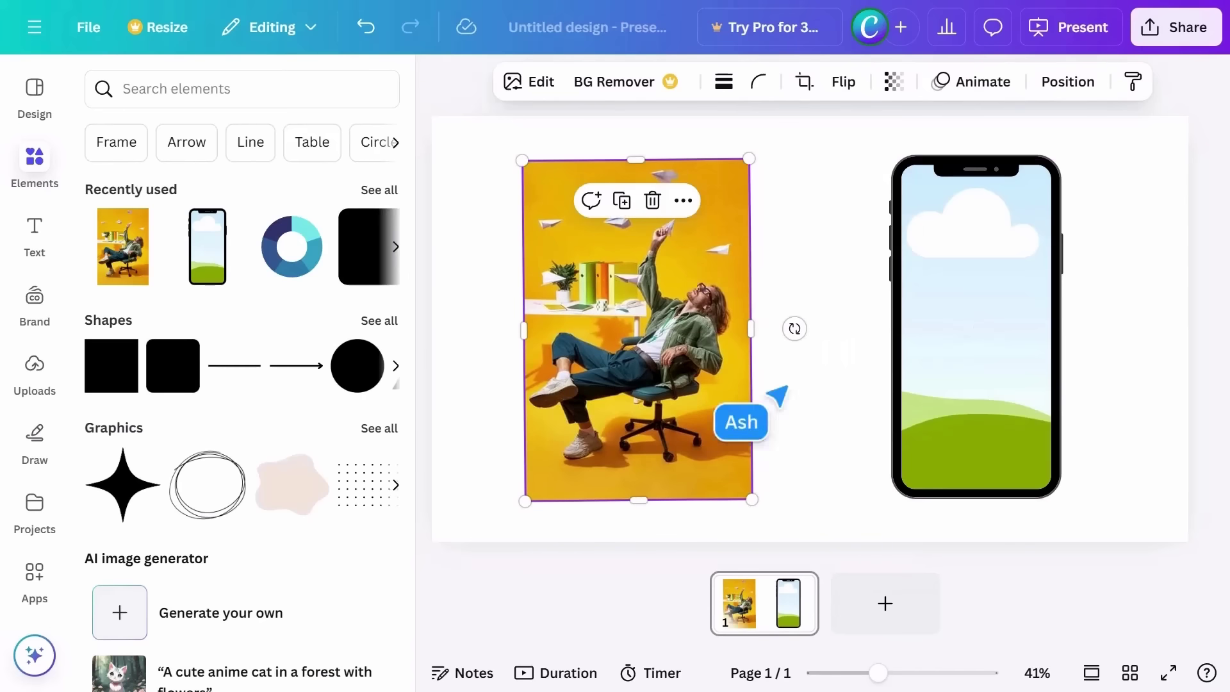
click(917, 340)
key(Delete)
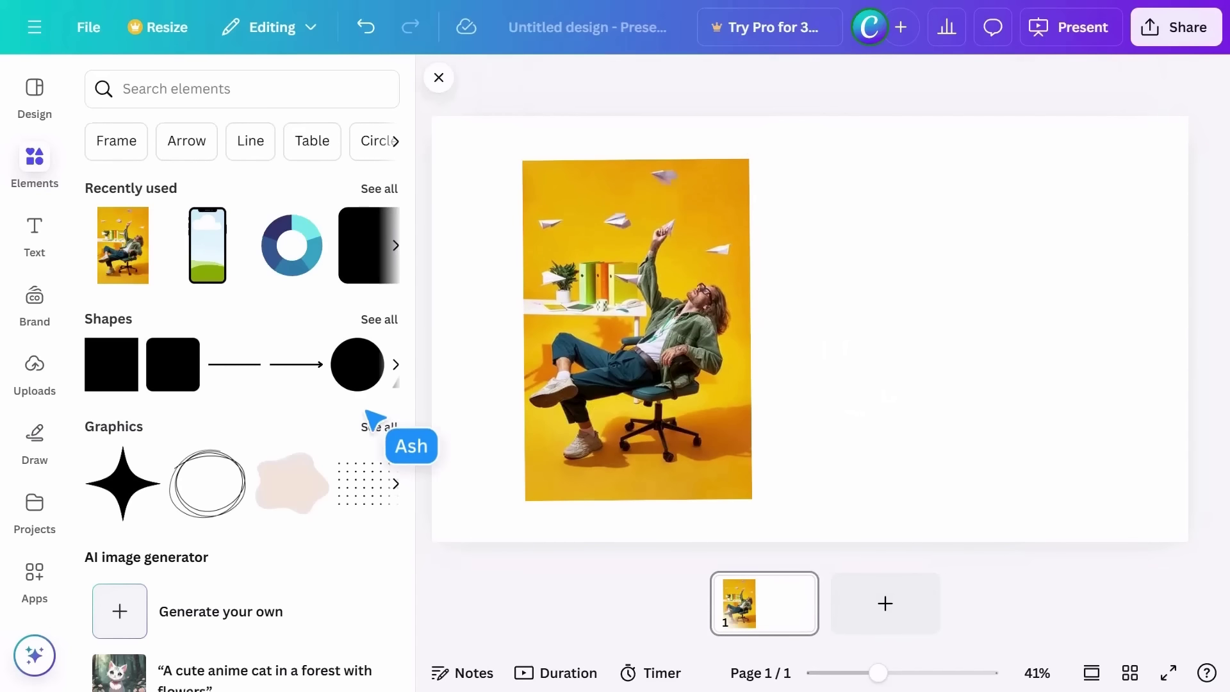
scroll(373, 420, down, 15)
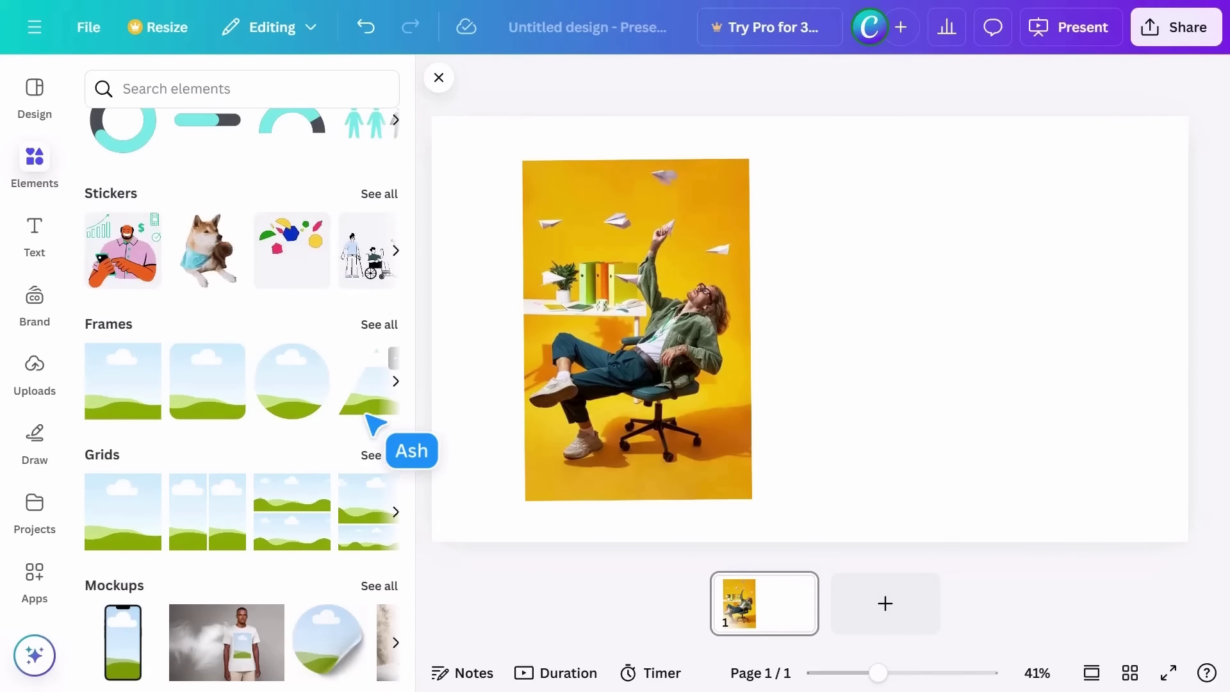
- Add a grid layout from Grids and put the yellow photo in its middle cell
click(383, 456)
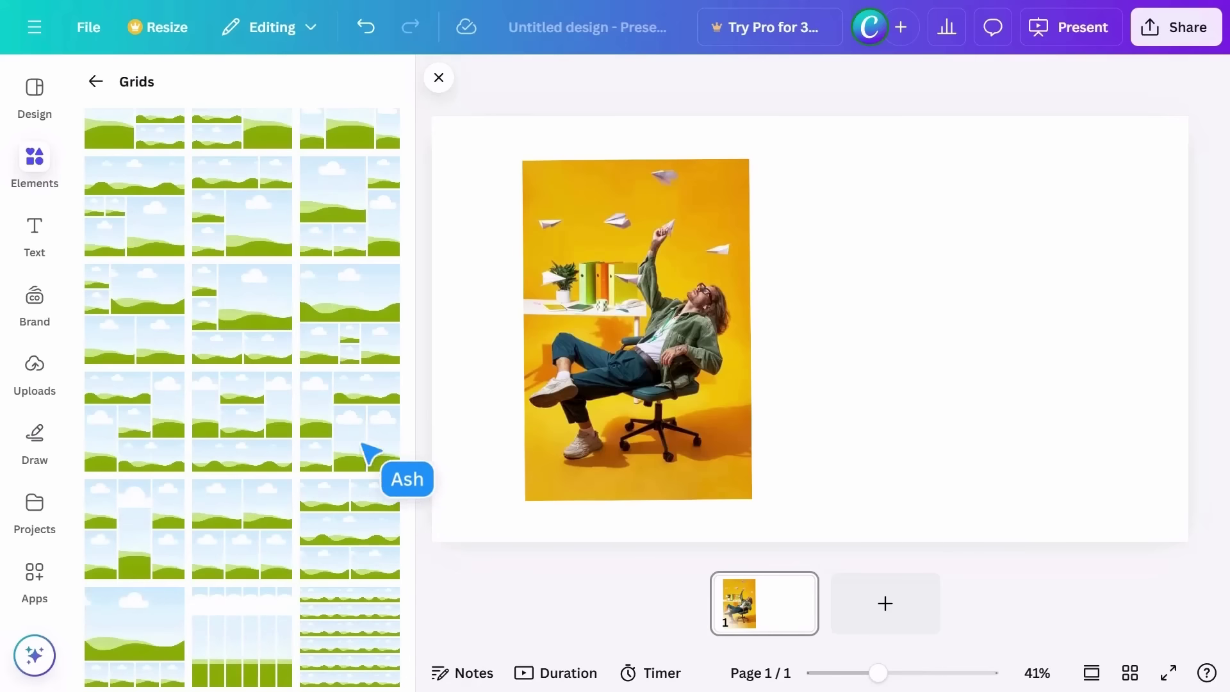
click(363, 423)
drag(629, 344, 891, 389)
- Colour the grid's right-hand cell custom blue #2D8BBA
click(1018, 383)
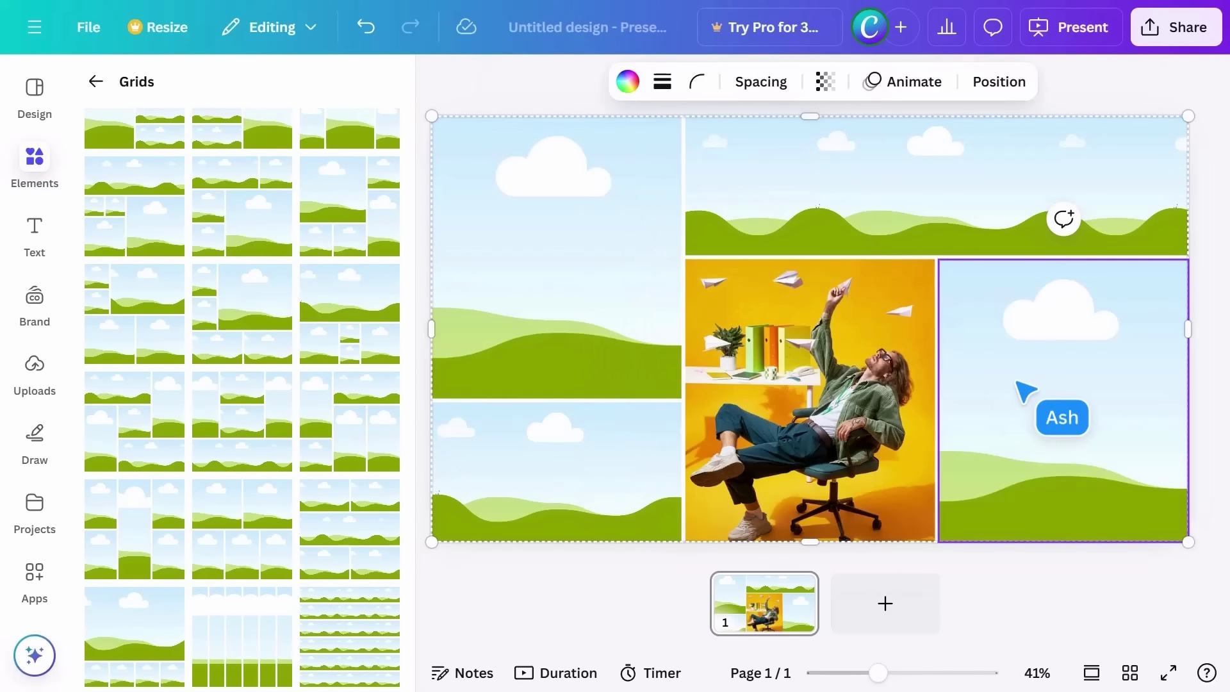
click(628, 82)
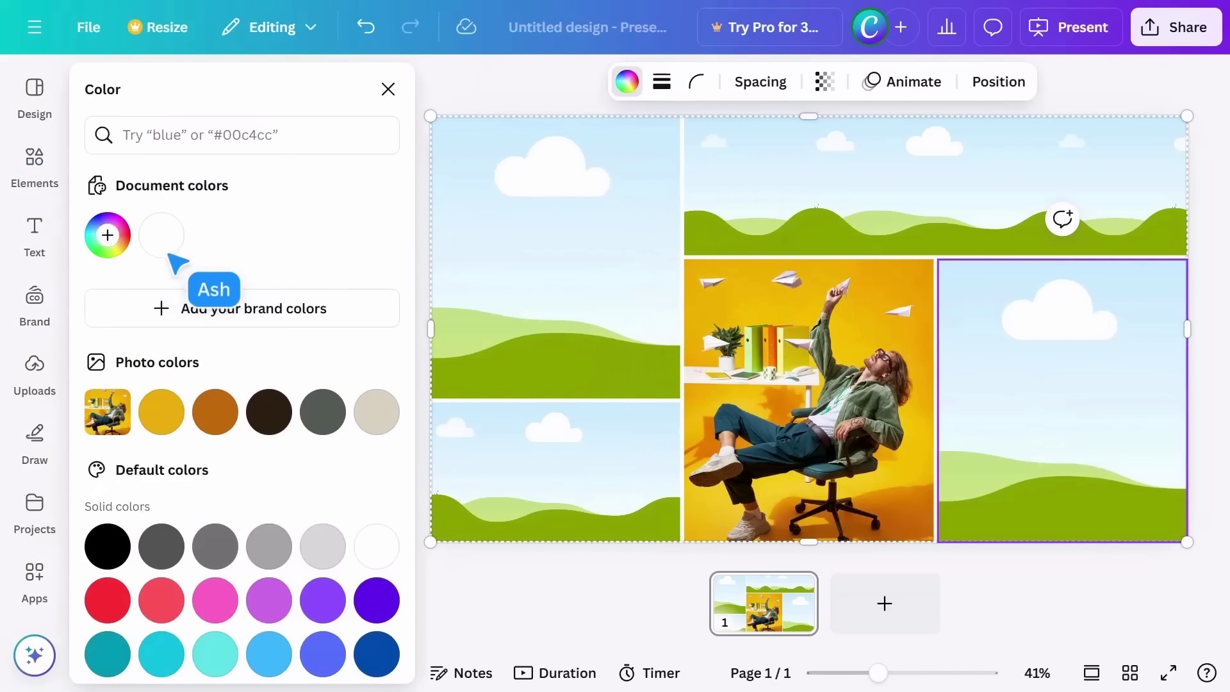
click(107, 235)
text(#2D8BBA)
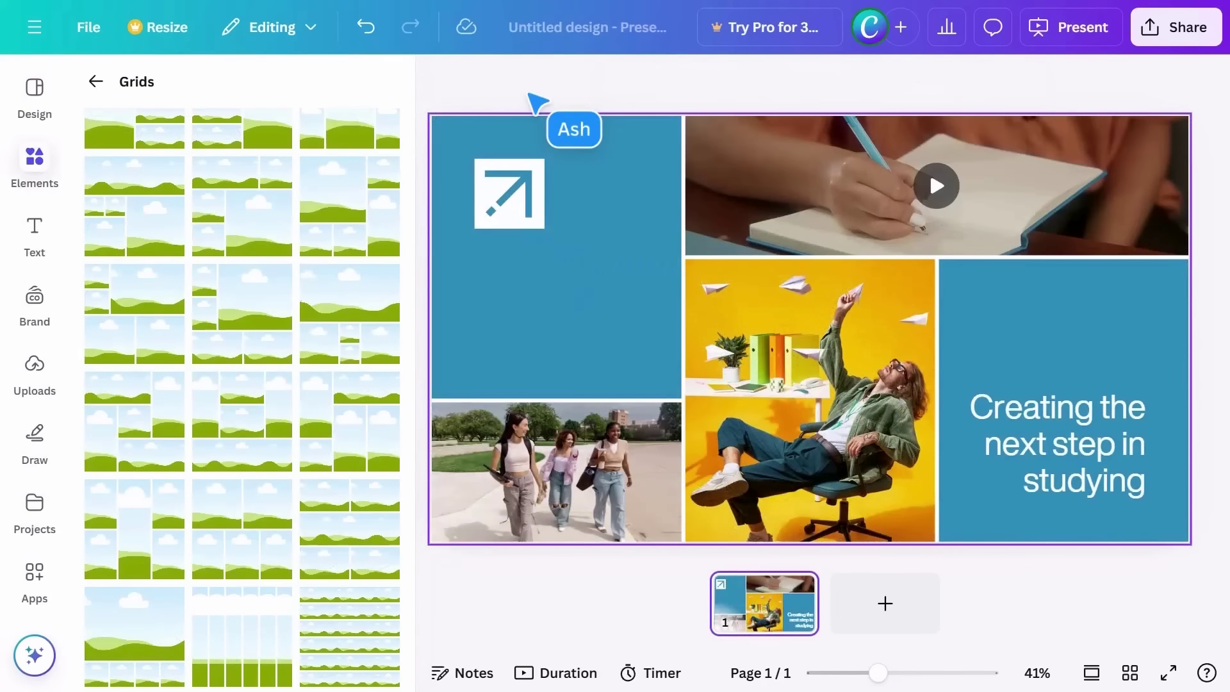
- On a new page, add the enlarged pink print mockup and paste the yellow photo into it
click(881, 605)
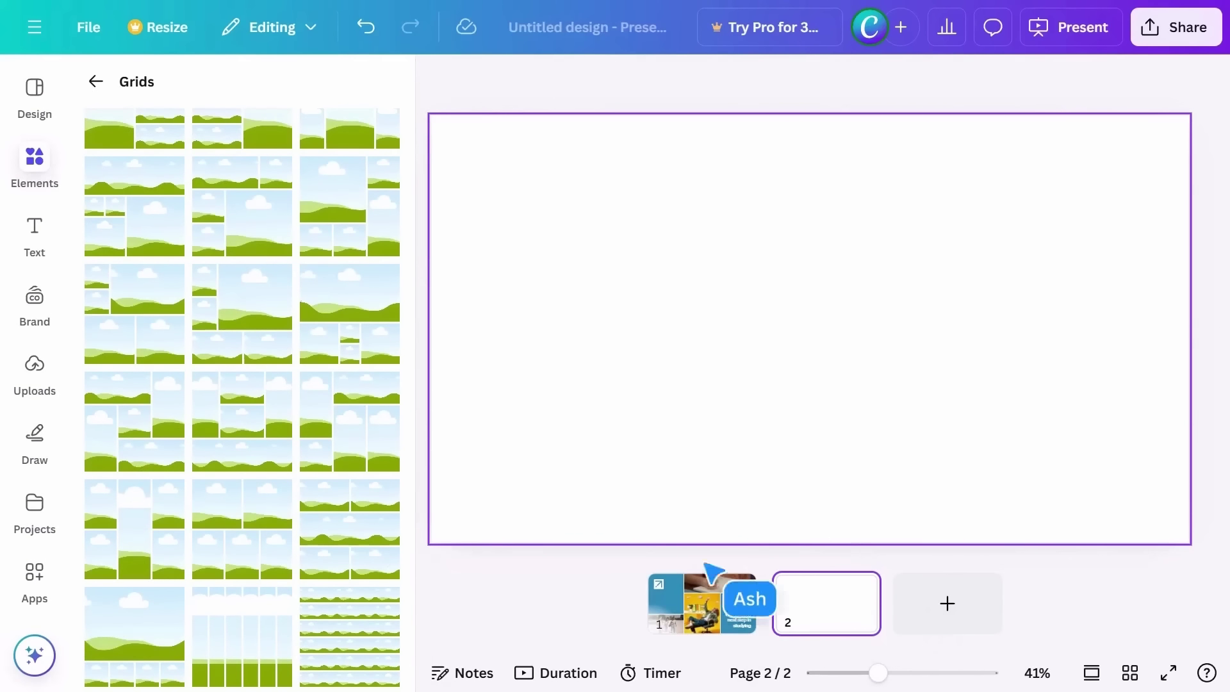
click(97, 82)
click(376, 388)
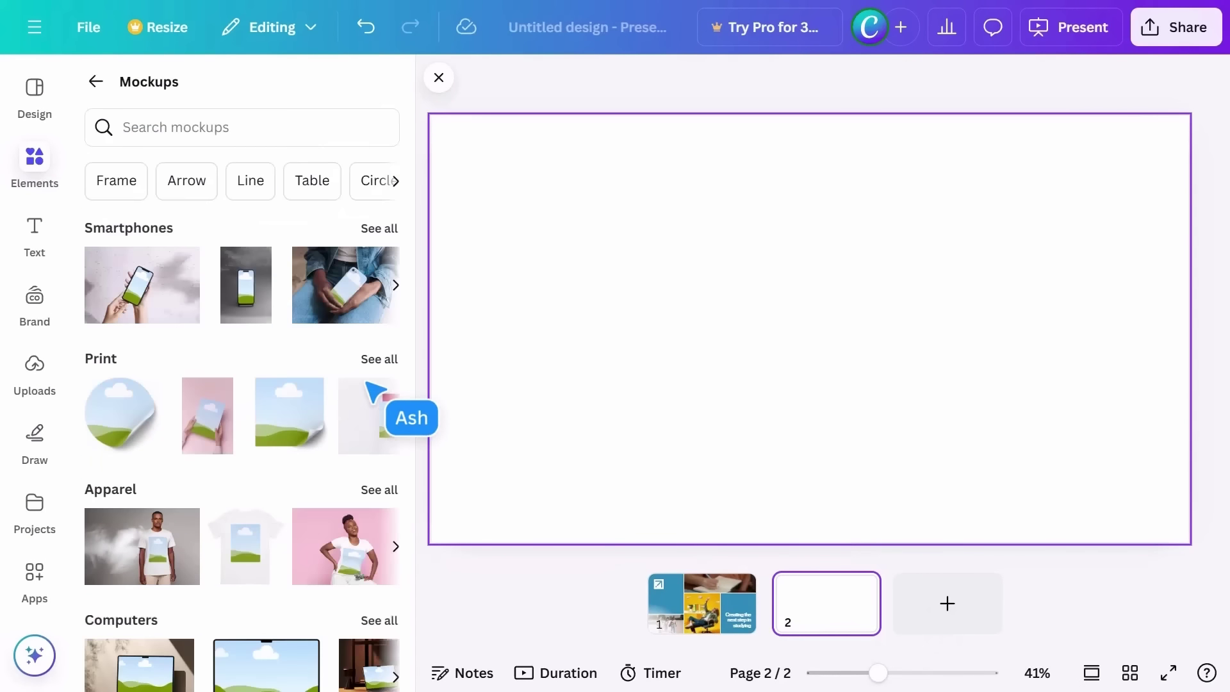
click(218, 423)
drag(870, 413, 961, 531)
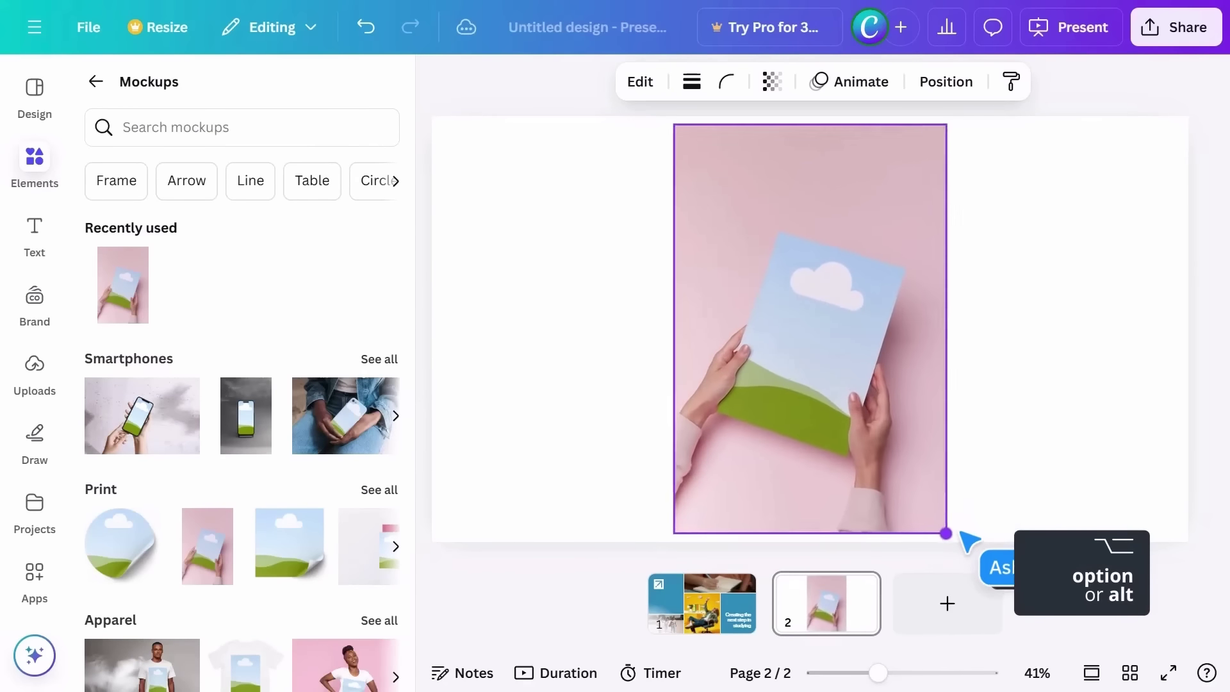
key(ctrl+v)
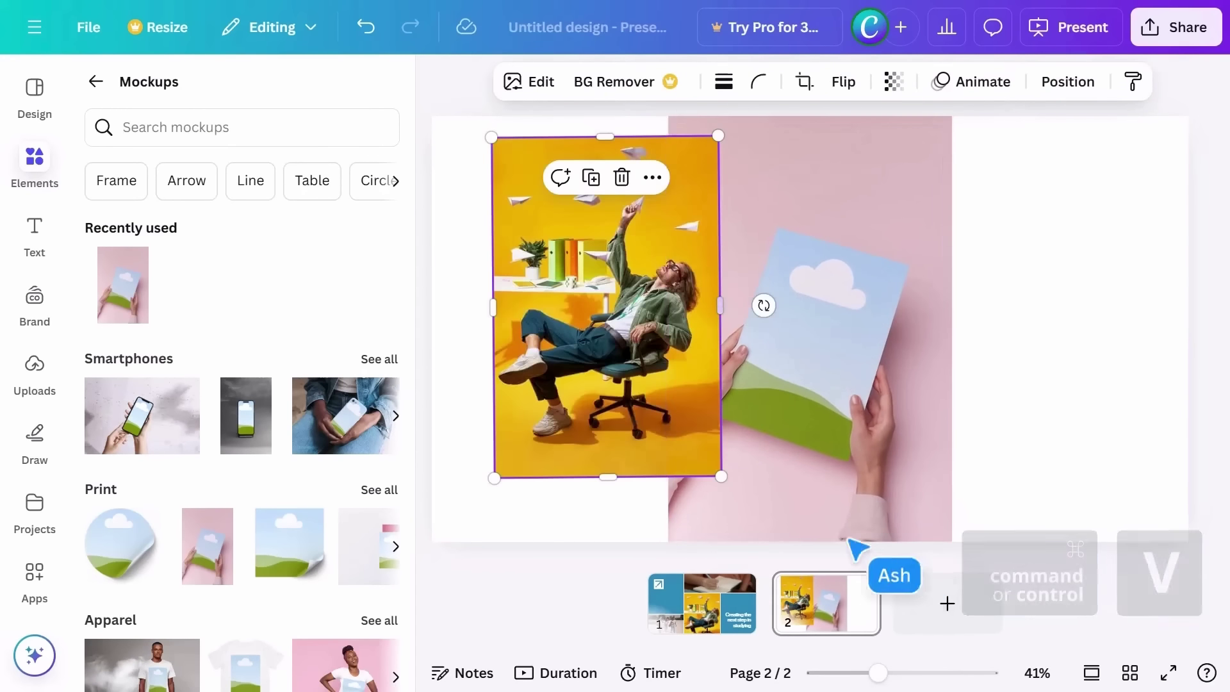
drag(606, 366, 771, 361)
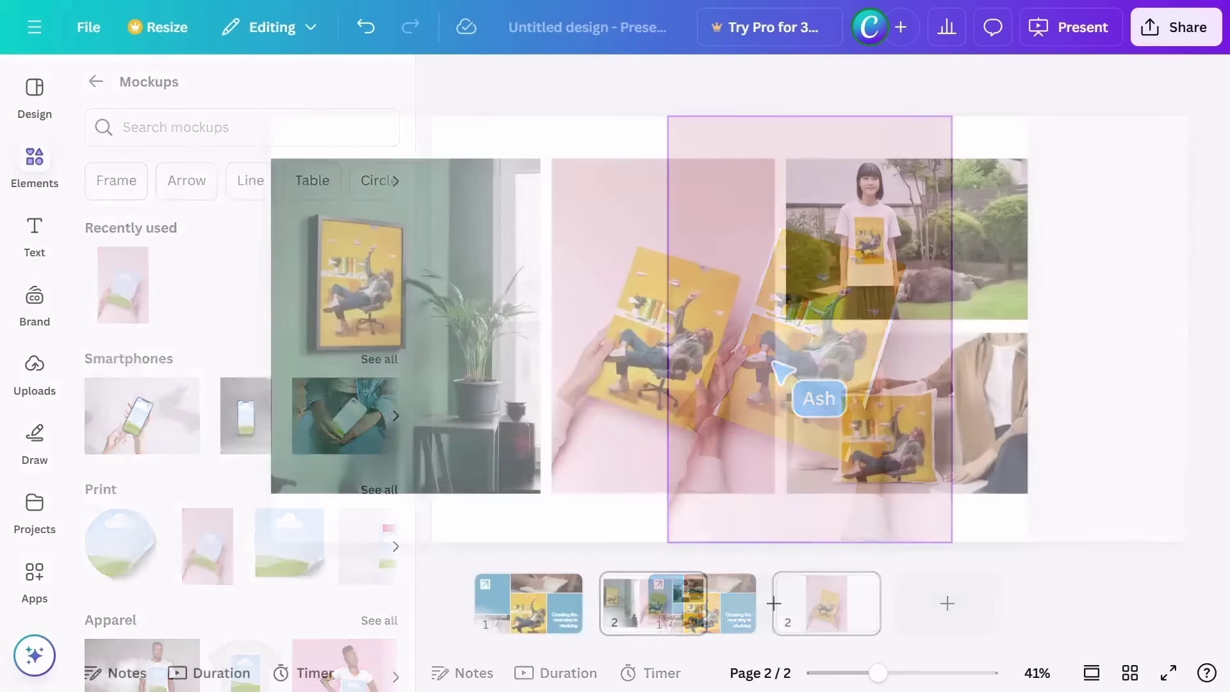